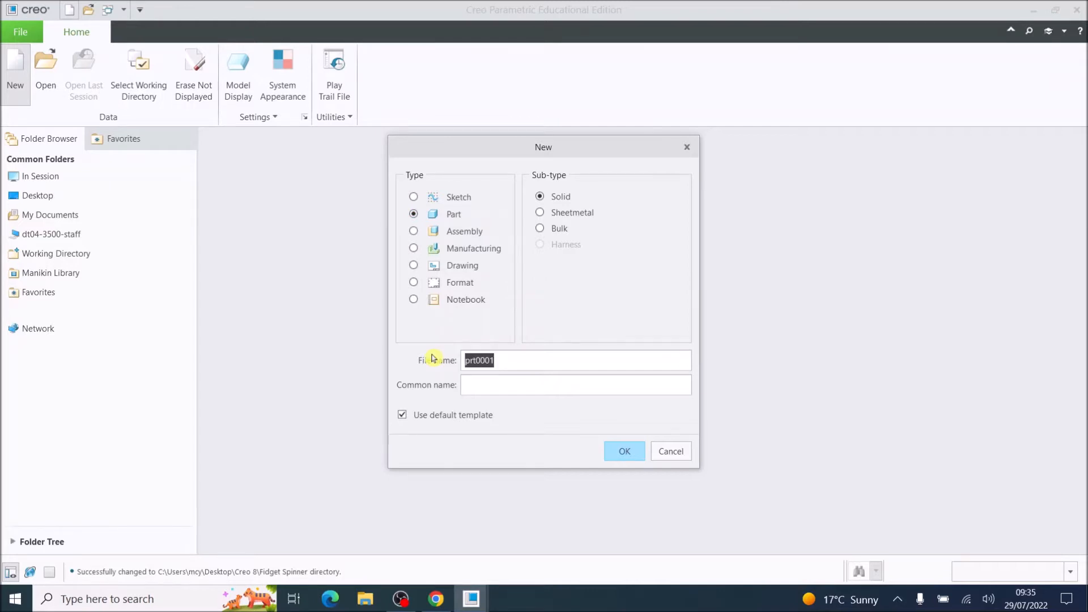
# Create a new solid part named Fidget_Spinner_M10 with the default template.
pyautogui.write('Fidgi')
pyautogui.press('BackSpace')
pyautogui.write('et_Spinner')
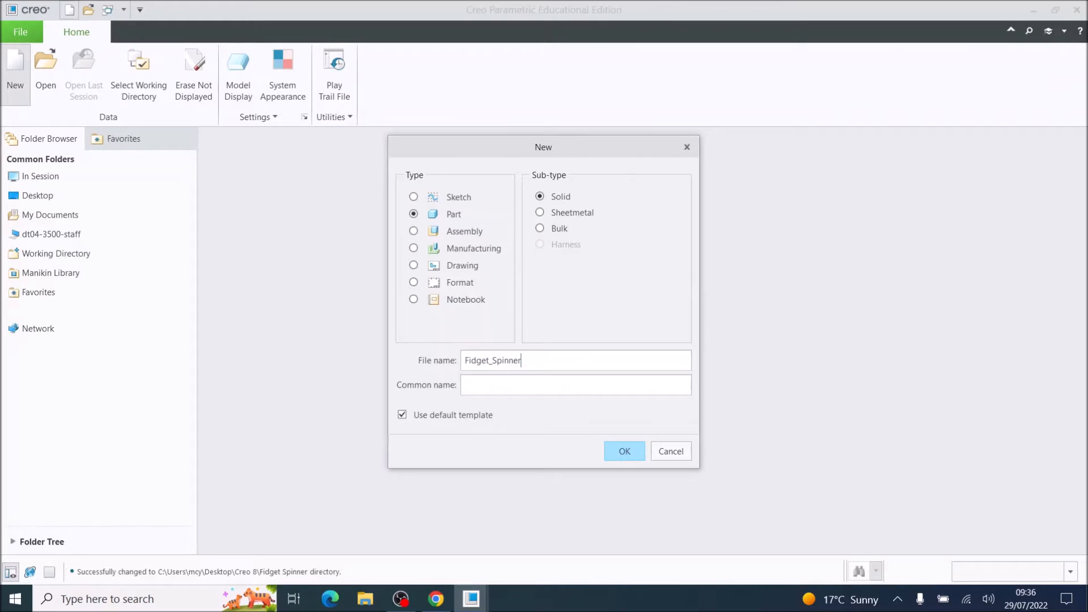
pyautogui.write('_M10')
pyautogui.click(625, 455)
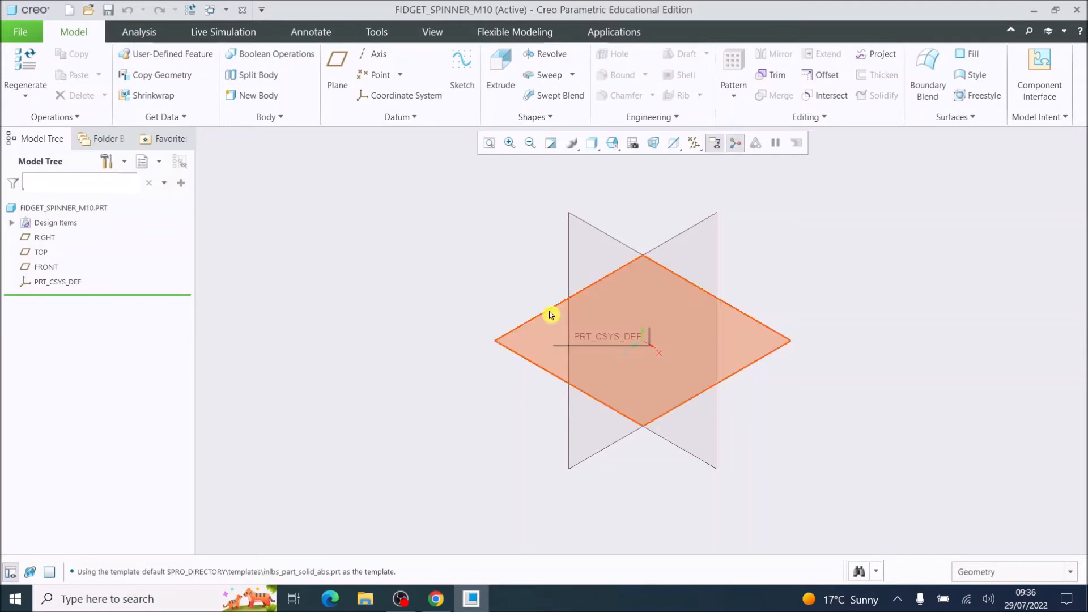
# Start a sketch on the TOP datum plane.
pyautogui.click(508, 352)
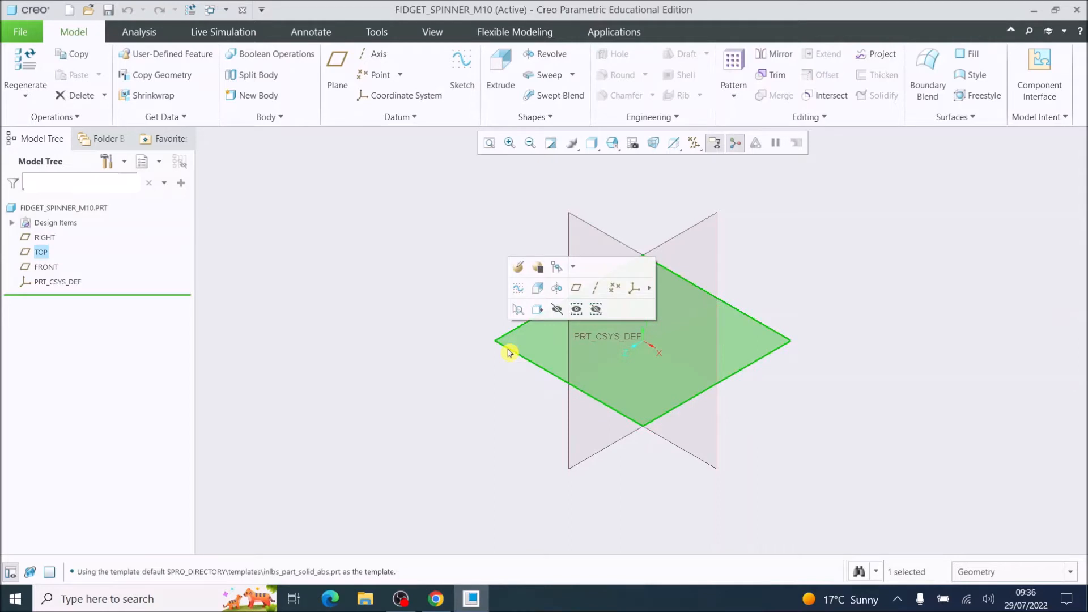
pyautogui.click(43, 237)
pyautogui.click(41, 252)
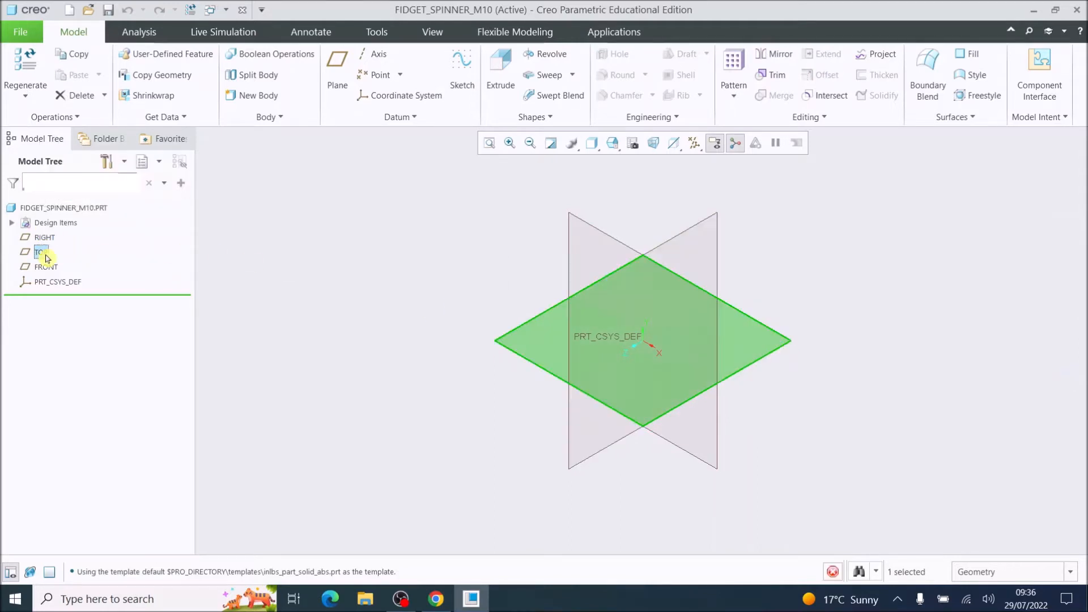
pyautogui.click(49, 268)
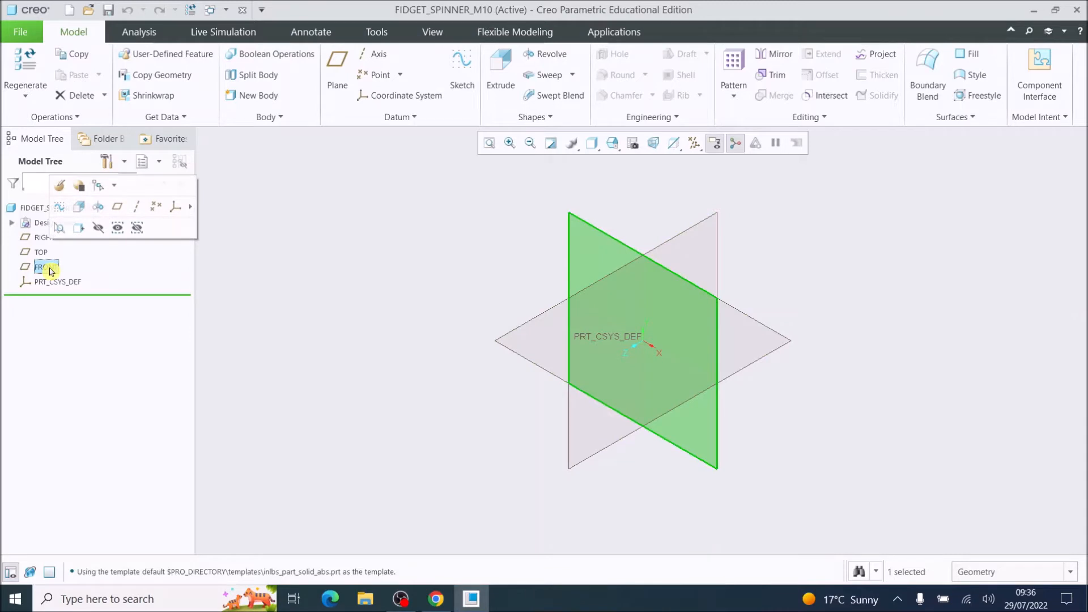
pyautogui.click(43, 254)
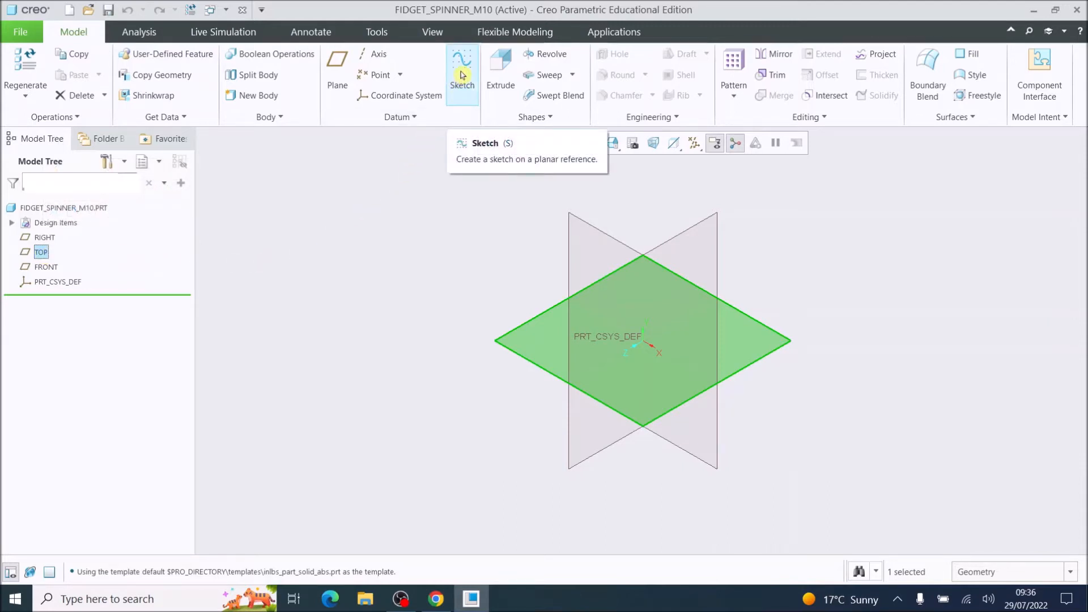
pyautogui.click(462, 75)
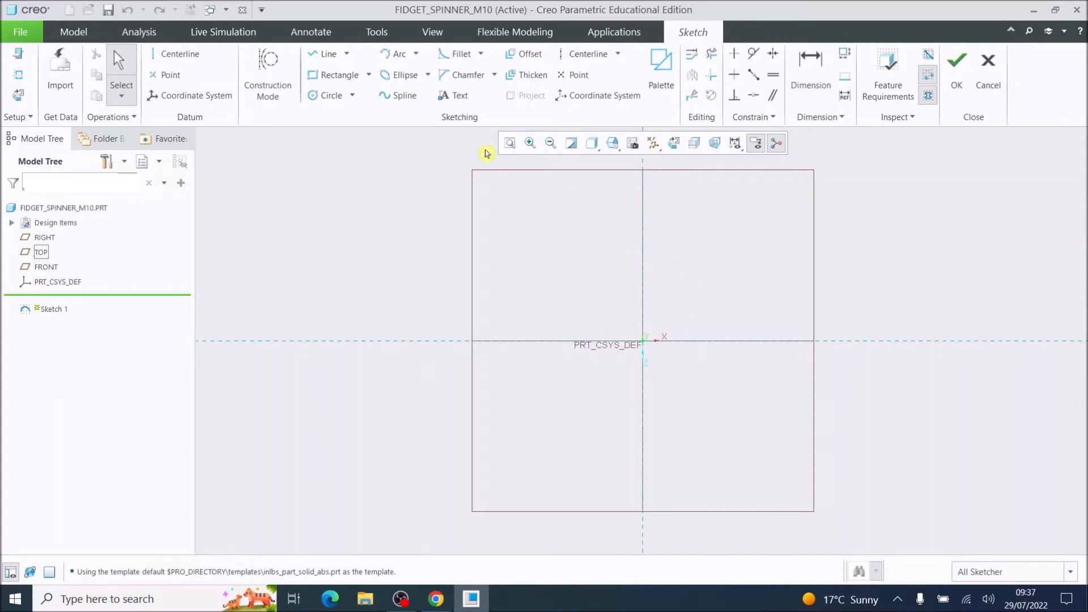
# Sketch a vertical line about 96 long upward from the origin along the vertical reference.
pyautogui.click(320, 56)
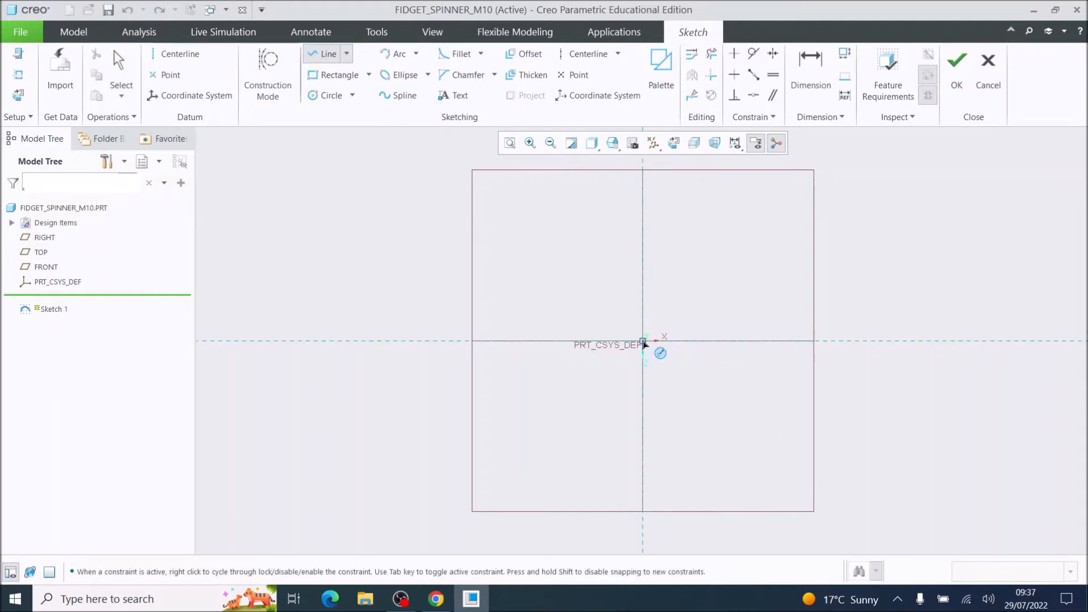
pyautogui.click(643, 340)
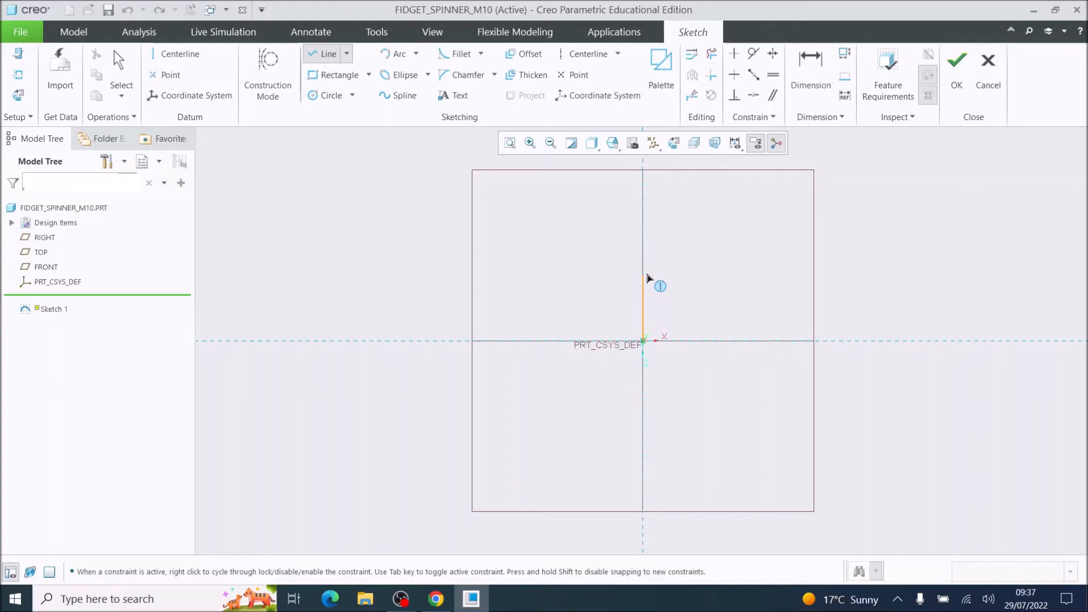
pyautogui.click(644, 277)
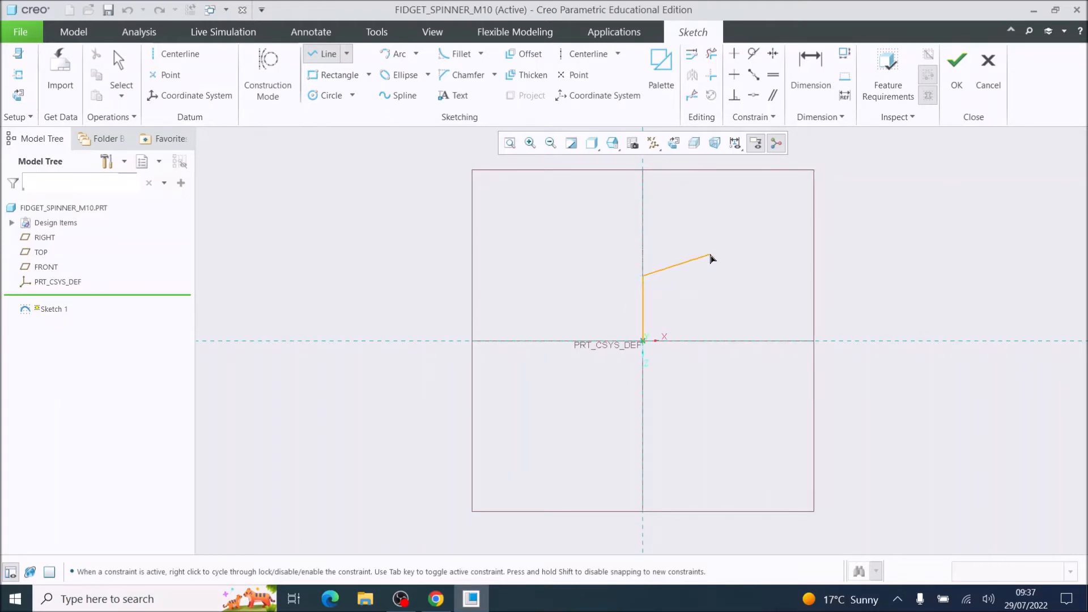
pyautogui.middleClick(711, 257)
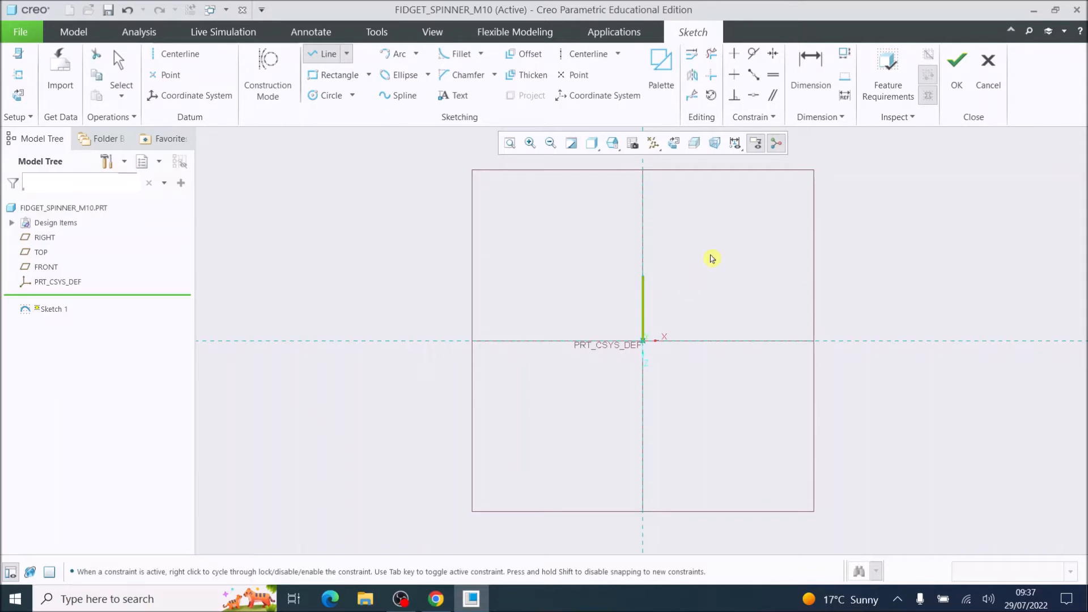
# Set the vertical line's length to 30.
pyautogui.click(813, 72)
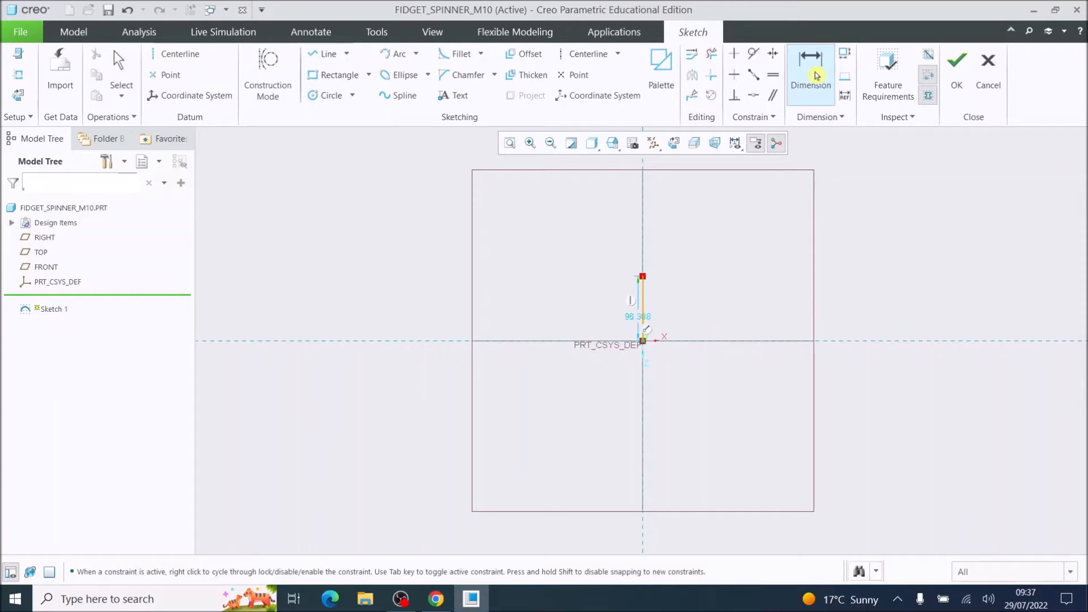
pyautogui.doubleClick(636, 317)
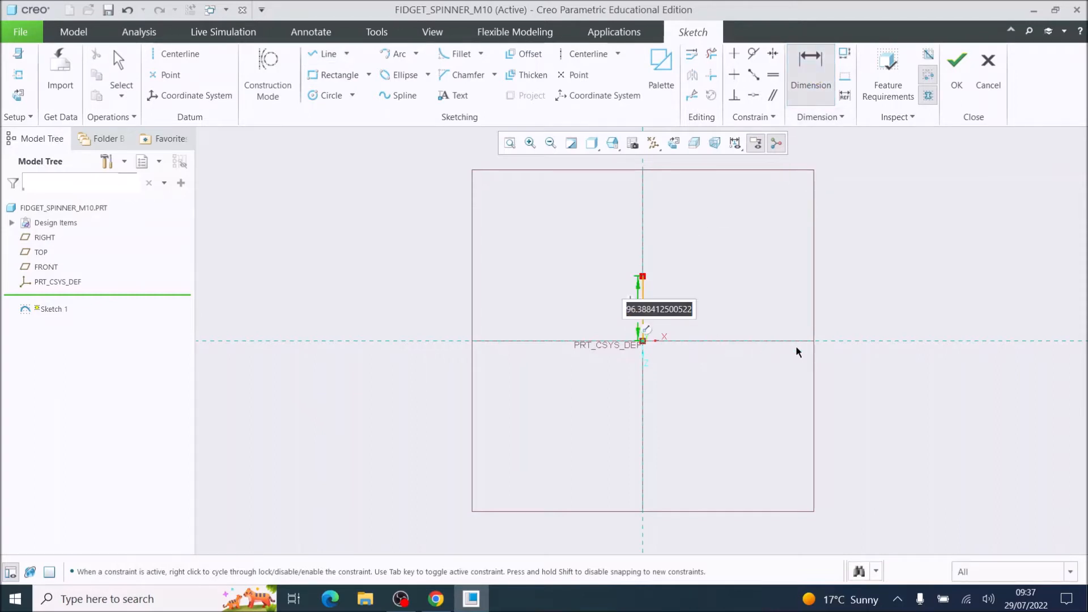
pyautogui.write('10')
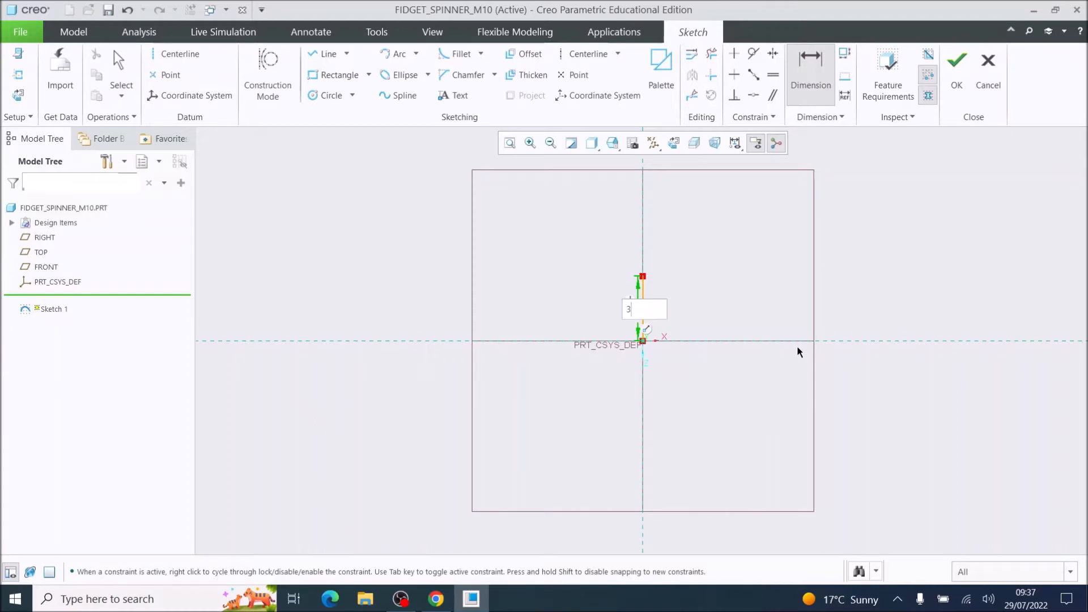
pyautogui.press('Return')
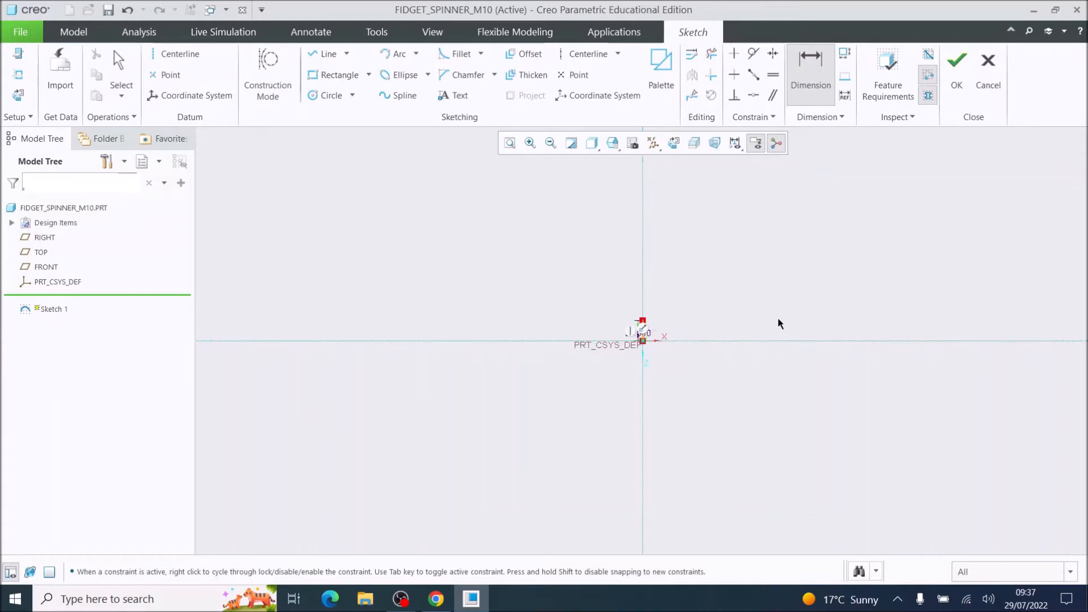
# Sketch a second line from the origin sloping down to the left, ending about 14 below the horizontal reference and about 131° from the vertical line.
pyautogui.click(510, 144)
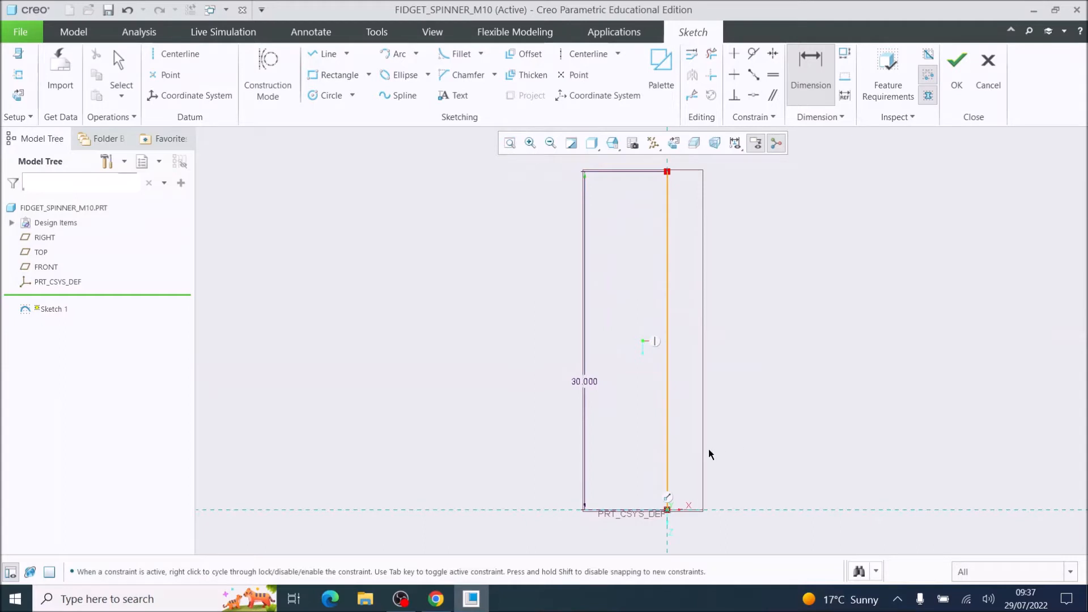
pyautogui.scroll(-4, 704, 452)
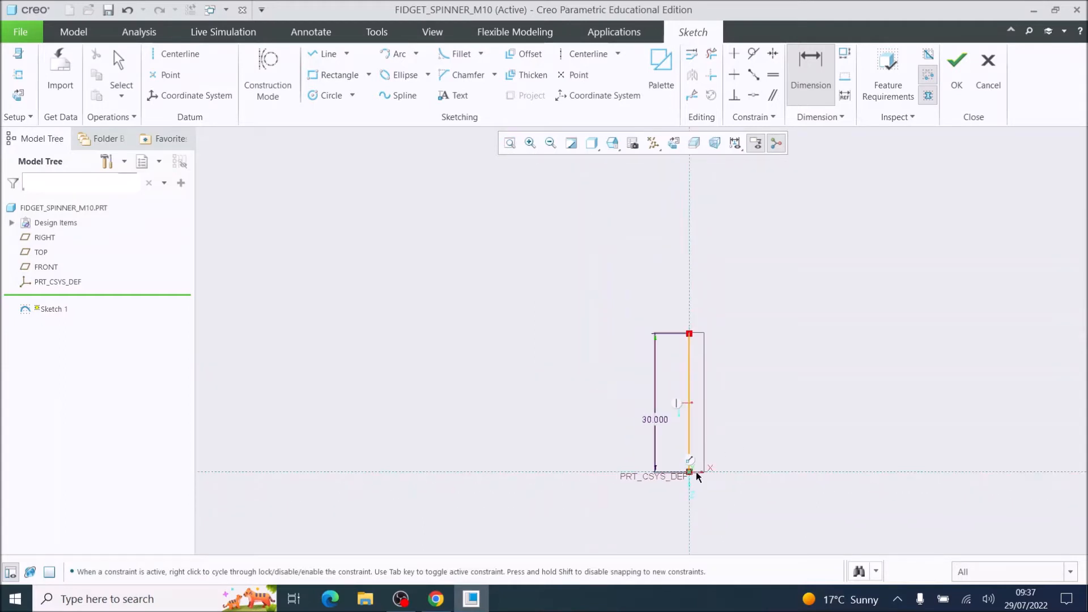
pyautogui.scroll(3, 682, 533)
pyautogui.scroll(-5, 687, 522)
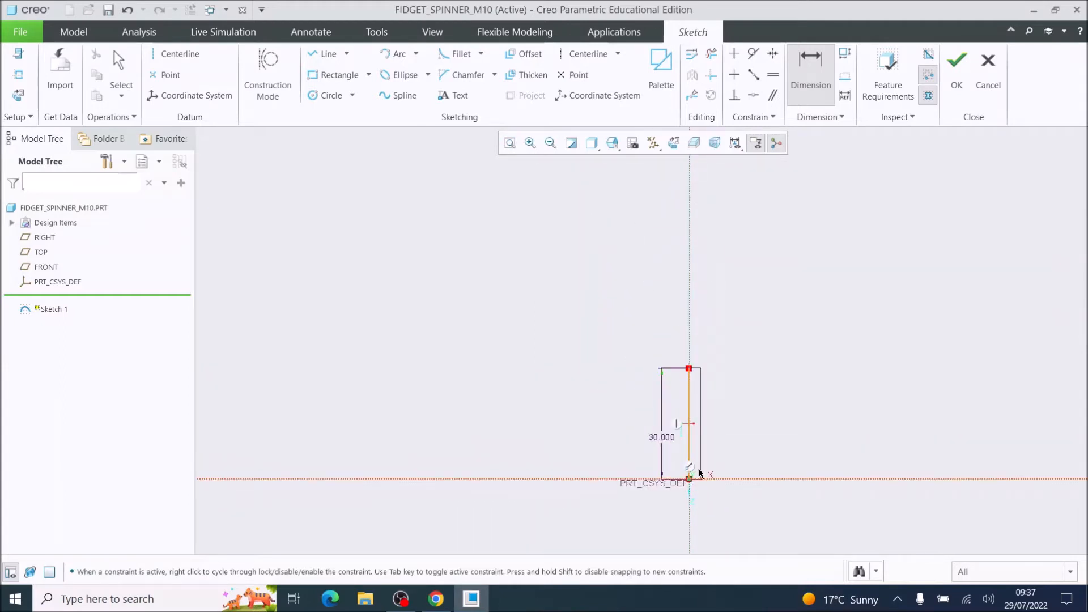
pyautogui.click(316, 57)
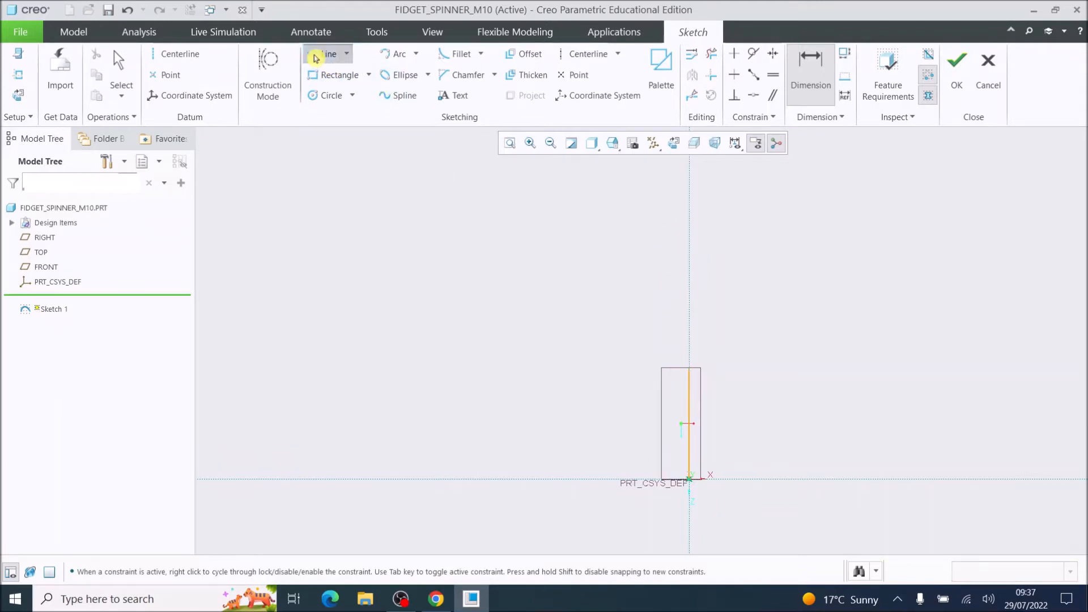
pyautogui.click(689, 480)
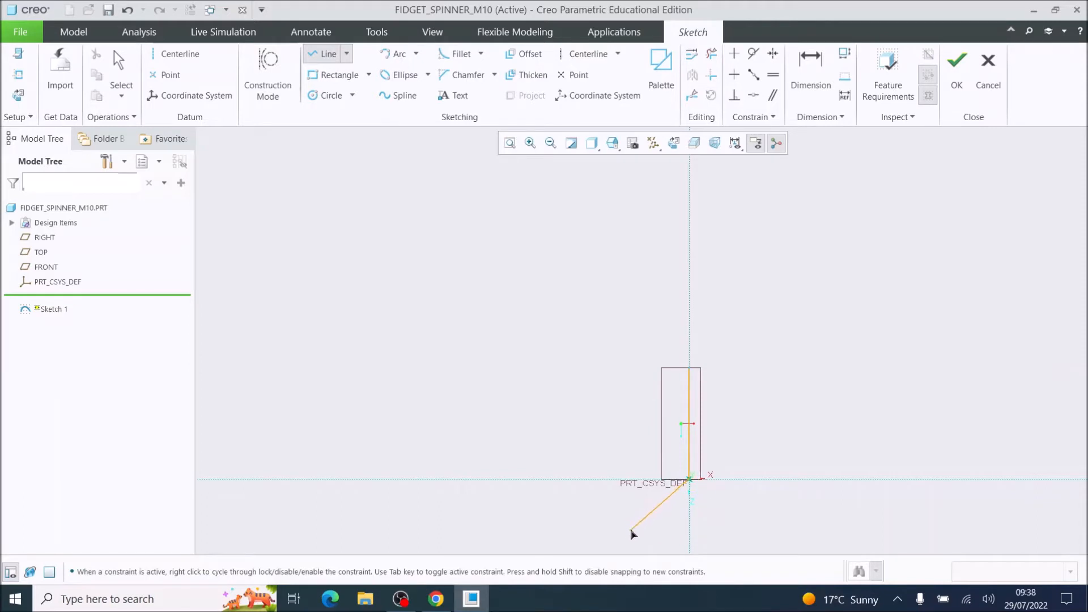
pyautogui.click(631, 530)
pyautogui.middleClick(604, 500)
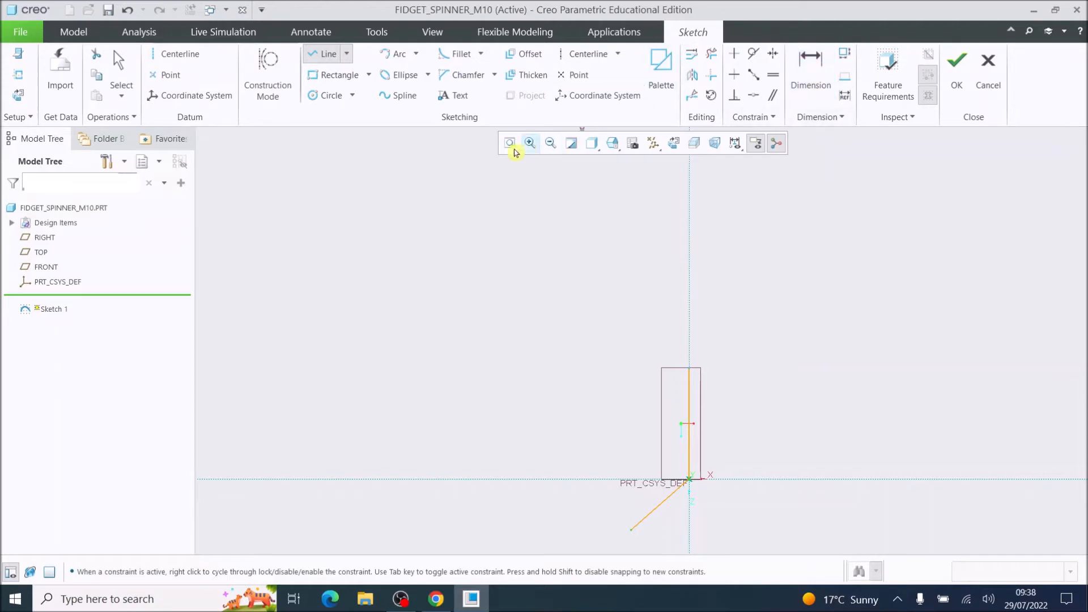
# Set the angle between the vertical line and the lower-left sloping line to 120°.
pyautogui.click(510, 148)
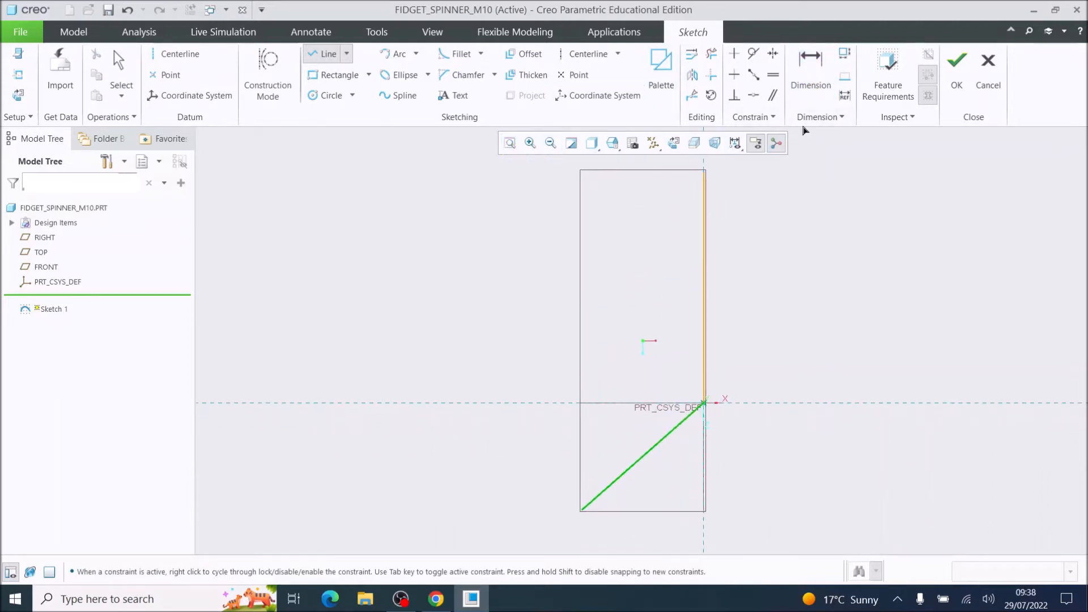
pyautogui.click(811, 68)
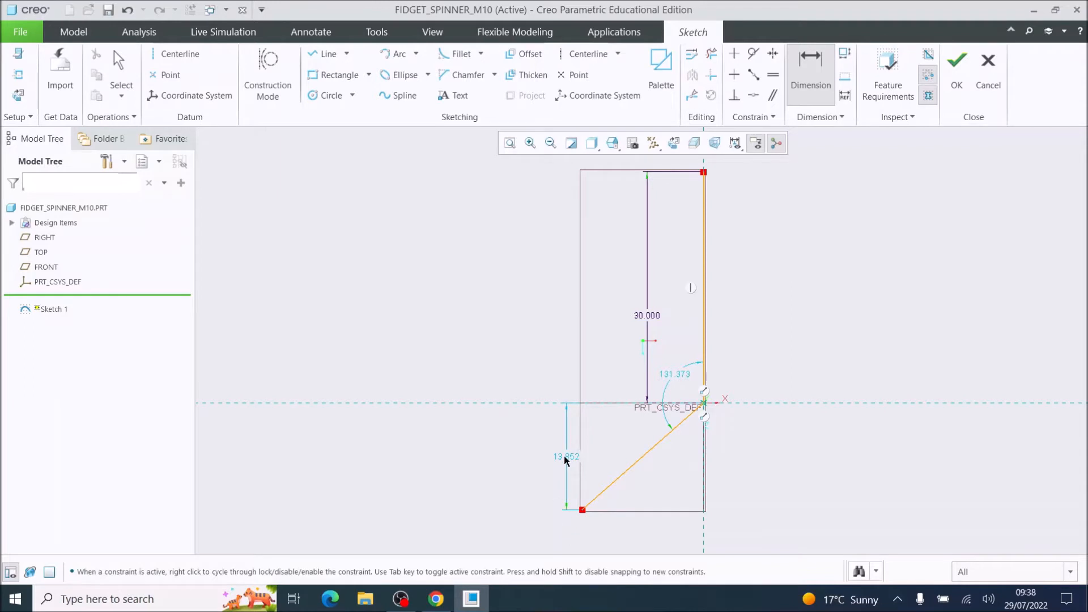
pyautogui.doubleClick(674, 375)
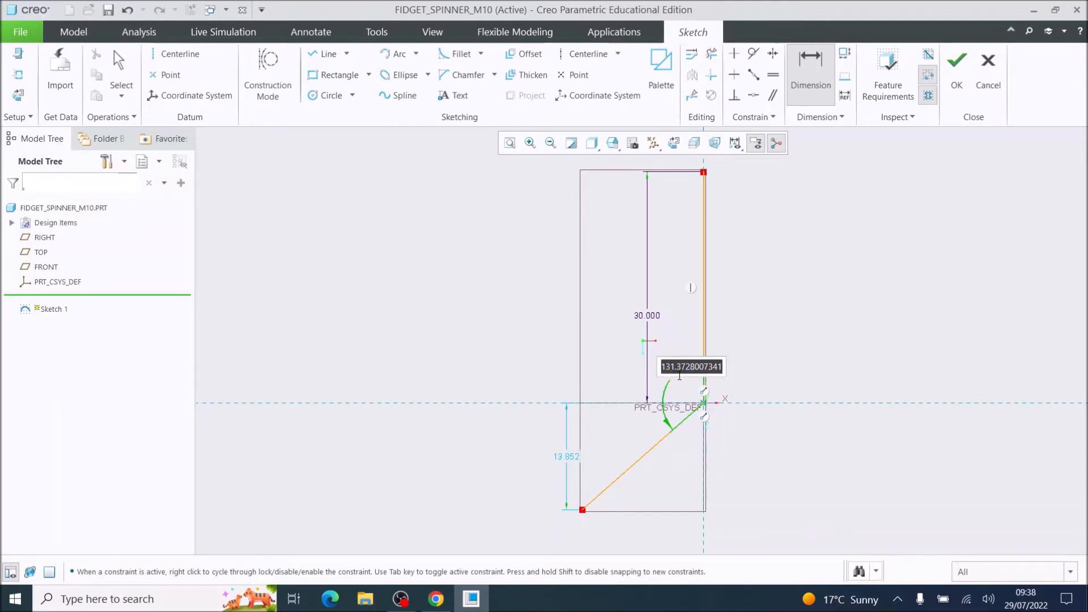
pyautogui.write('120')
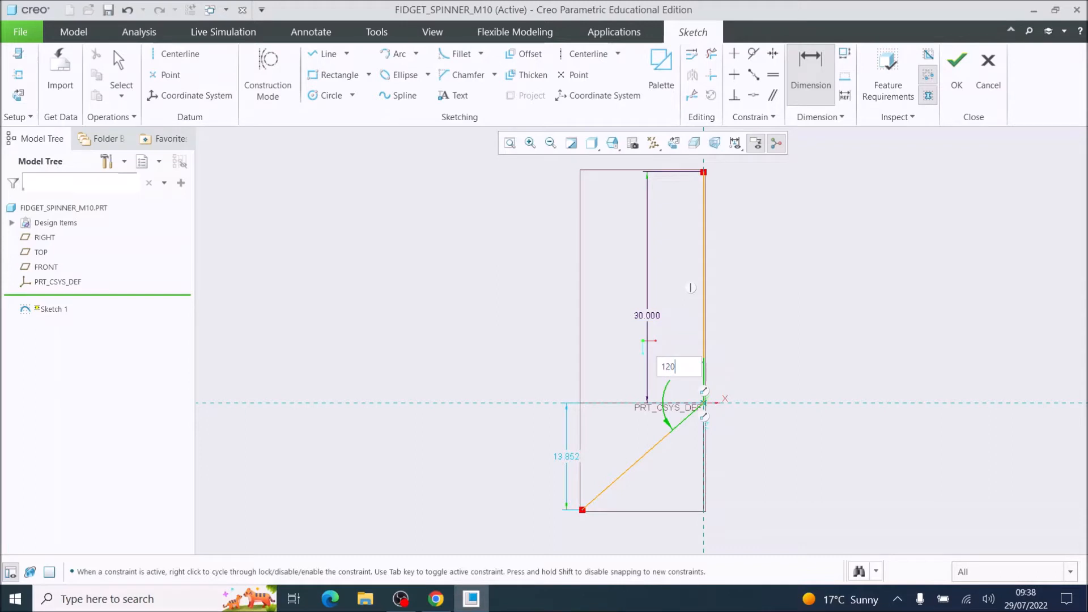
pyautogui.press('Return')
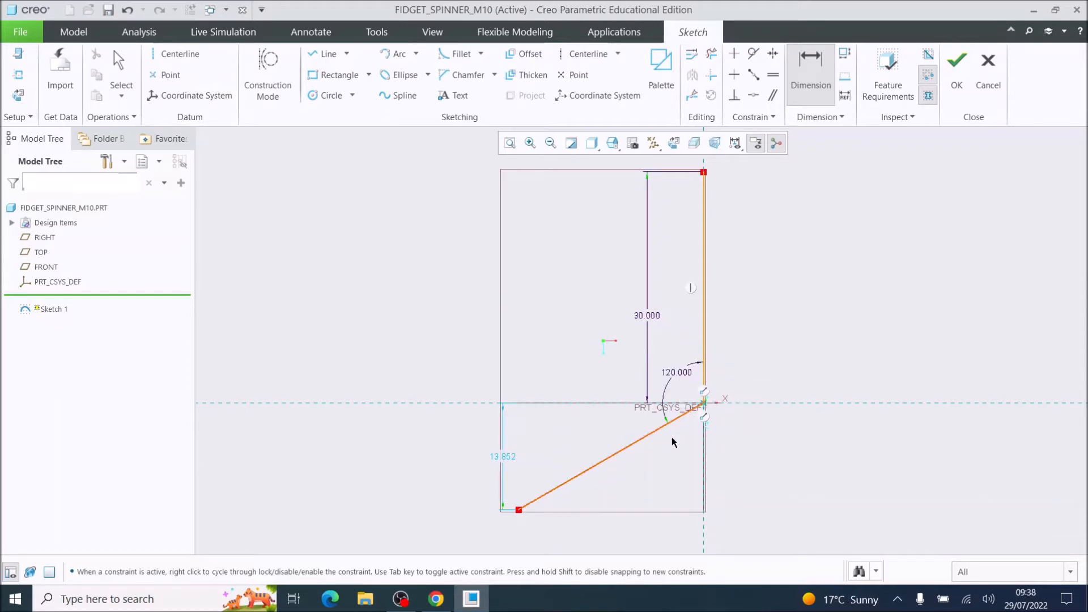
# Dimension the length of the lower-left sloping line and set it to 30.
pyautogui.click(591, 470)
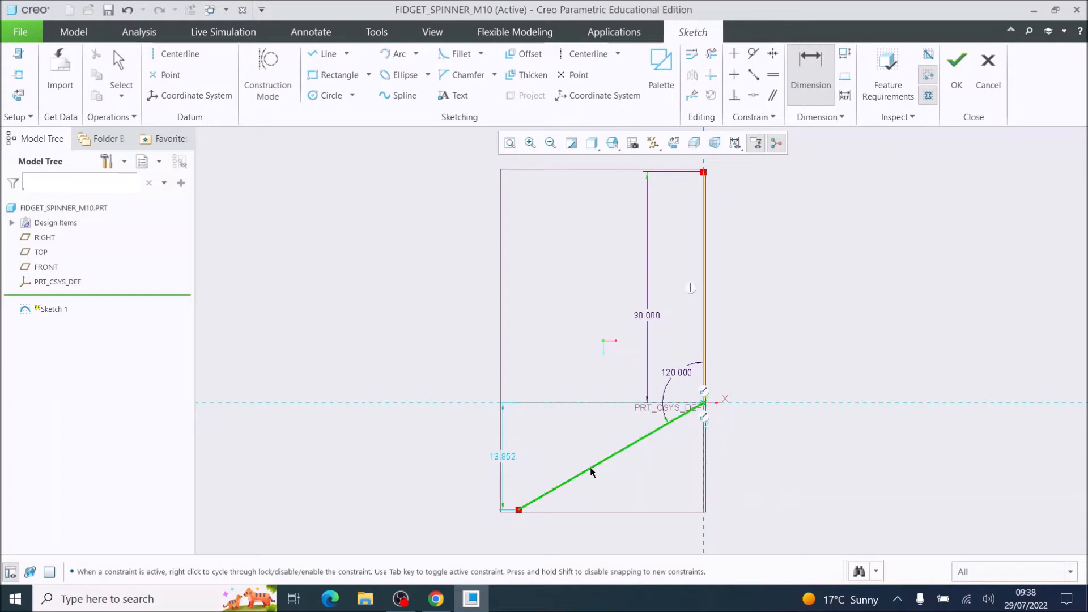
pyautogui.middleClick(576, 439)
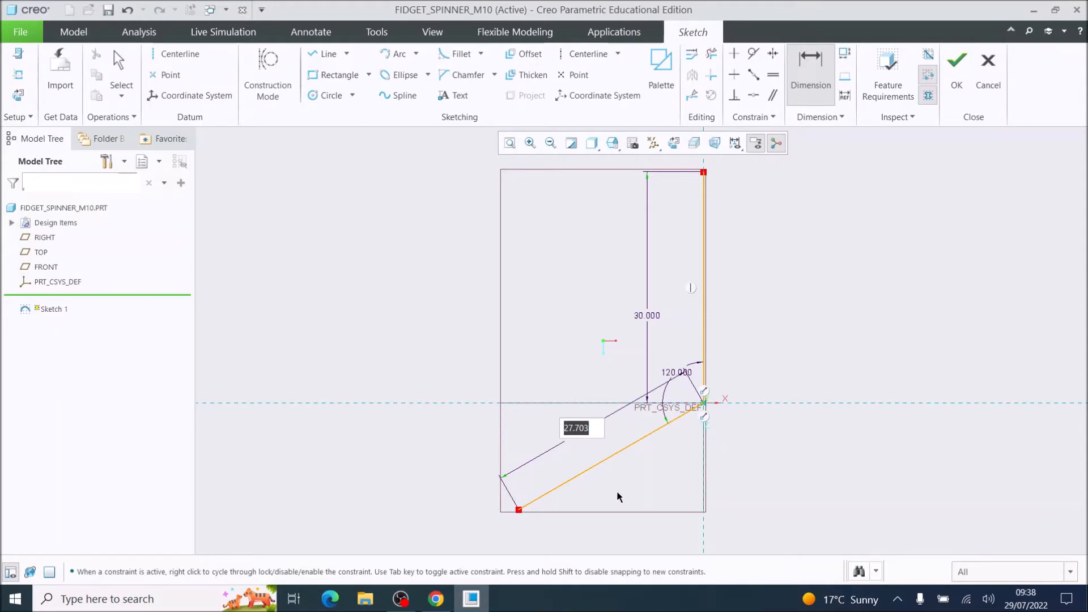
pyautogui.write('30')
pyautogui.middleClick(618, 497)
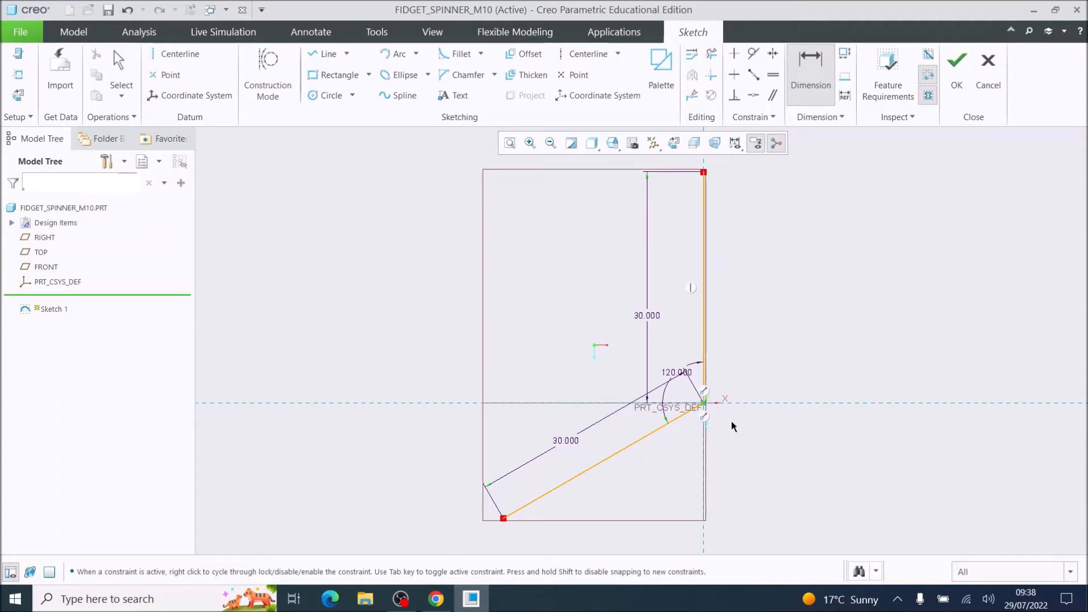
# Sketch a third line from the origin sloping down to the right, ending about 10.5 below the horizontal reference and about 118° from the vertical line.
pyautogui.scroll(-1, 732, 426)
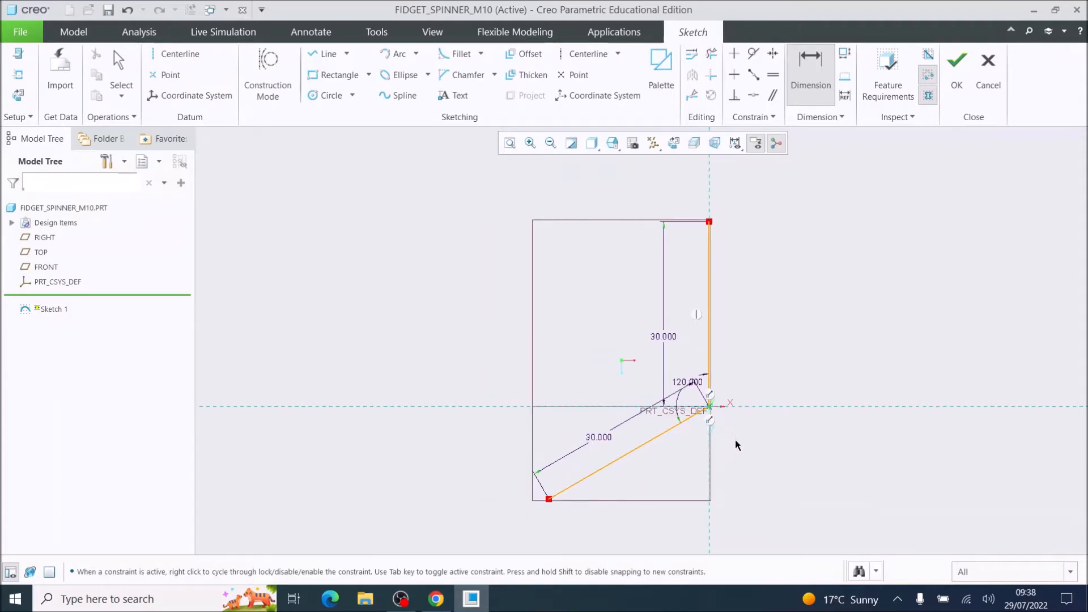
pyautogui.scroll(-1, 734, 441)
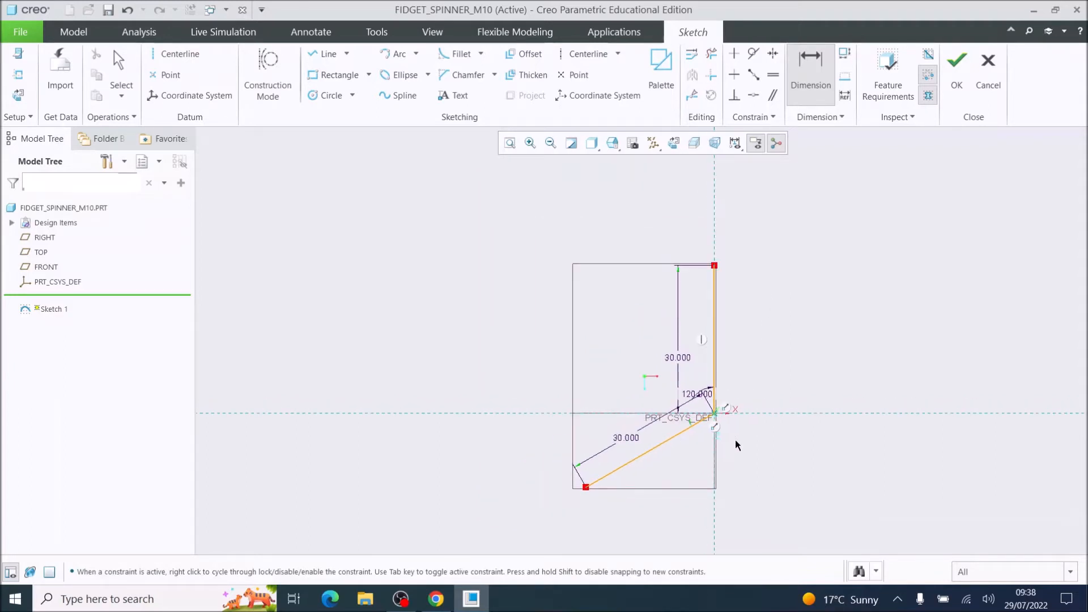
pyautogui.click(311, 57)
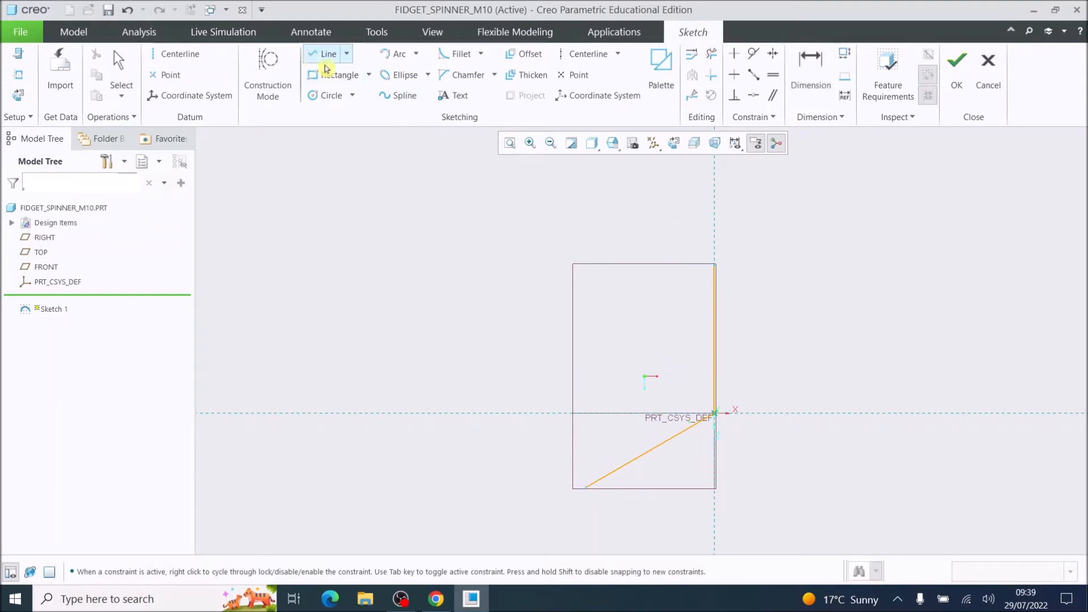
pyautogui.click(715, 414)
pyautogui.click(814, 469)
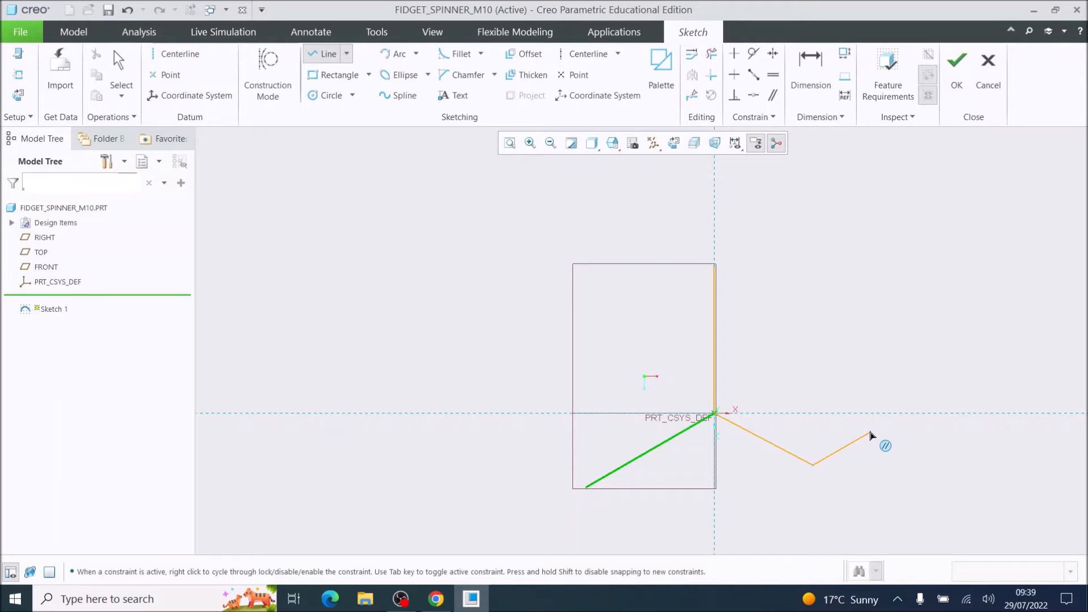
pyautogui.middleClick(883, 435)
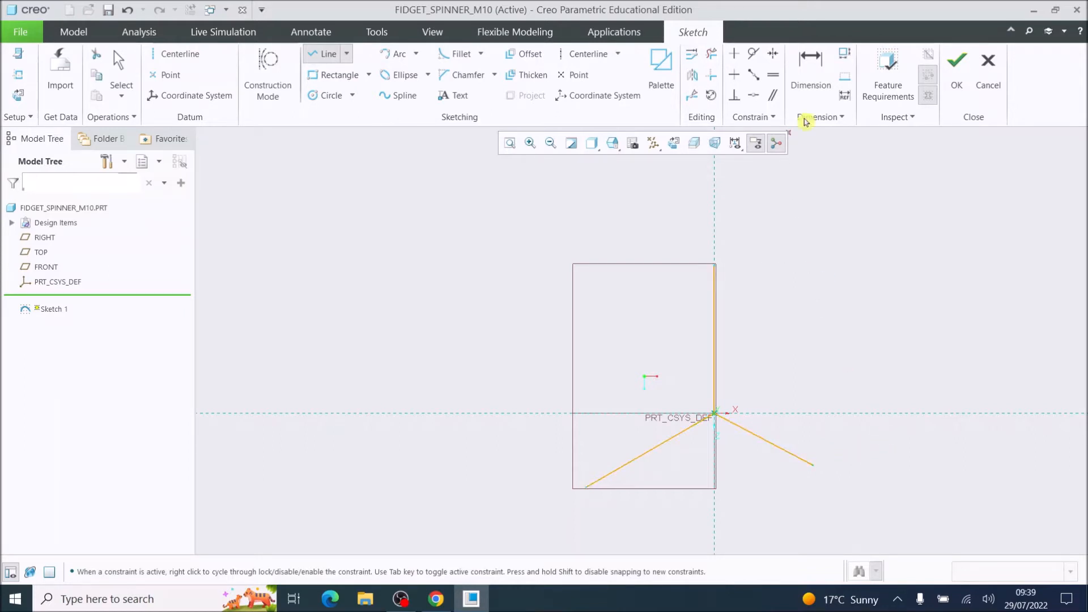
# Set the angle between the vertical line and the lower-right sloping line to 120°.
pyautogui.click(821, 69)
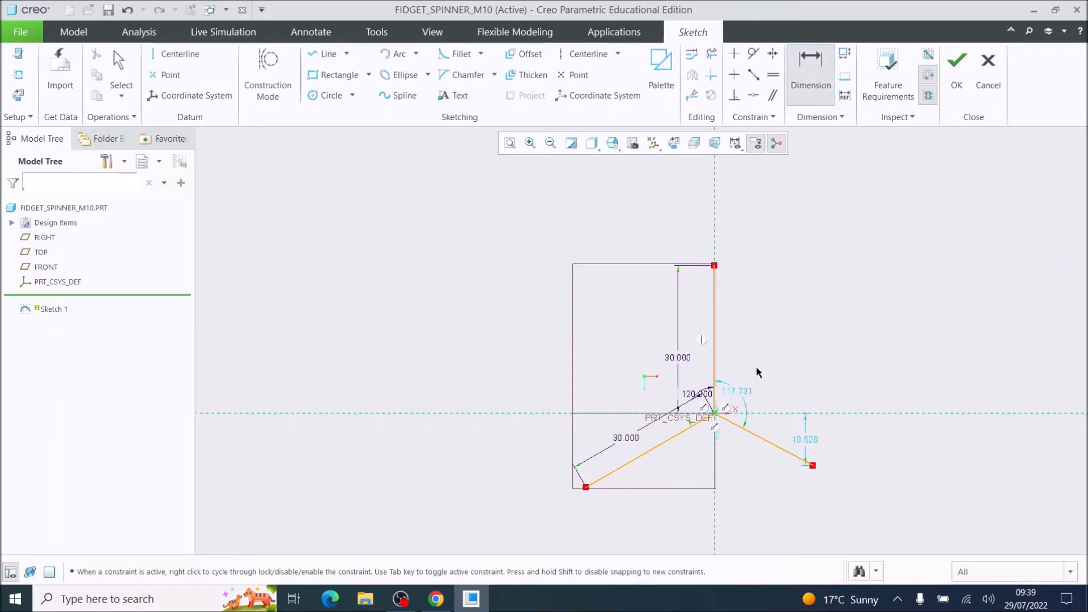
pyautogui.doubleClick(743, 397)
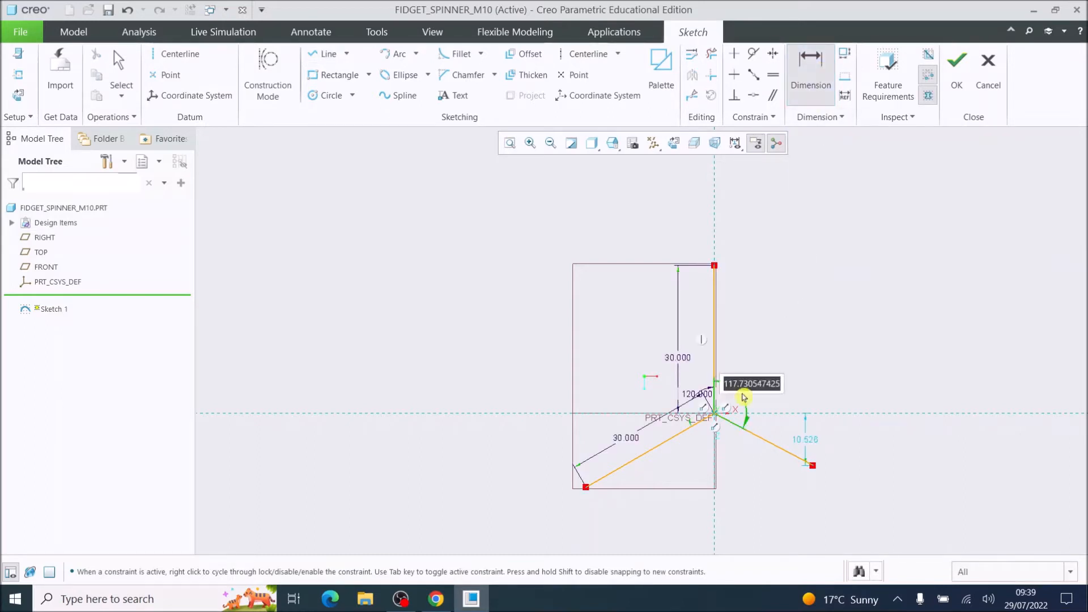
pyautogui.write('120')
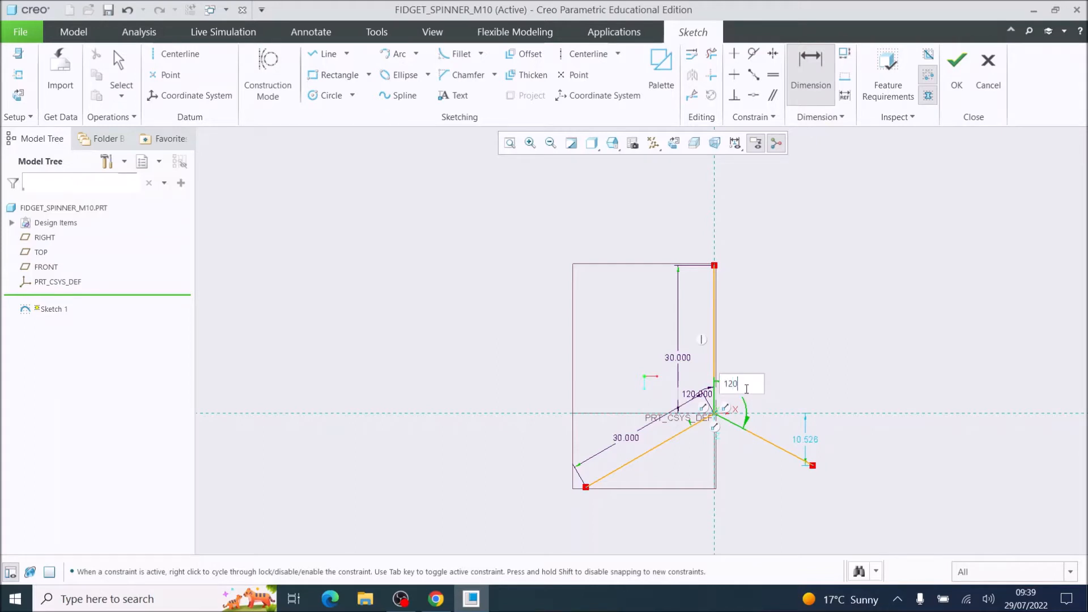
pyautogui.press('Return')
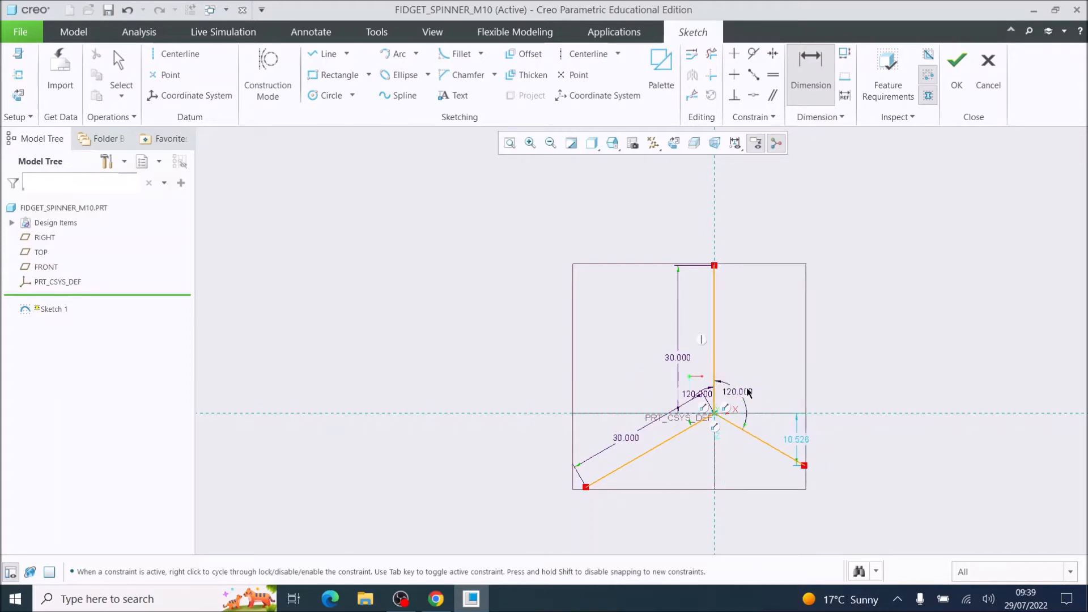
# Dimension the length of the lower-right sloping line and set it to 30.
pyautogui.click(763, 444)
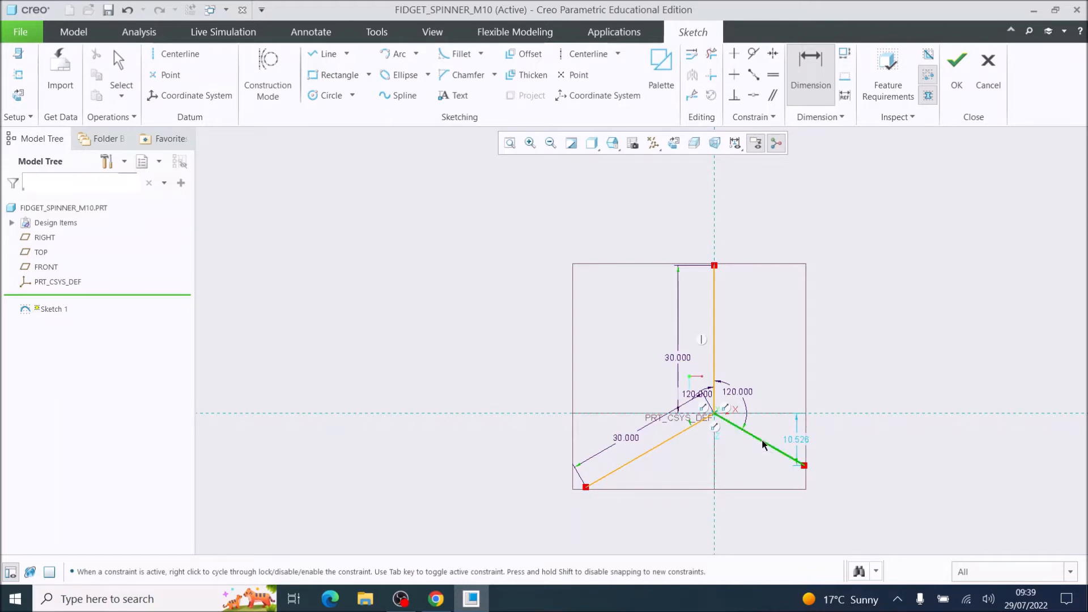
pyautogui.middleClick(781, 395)
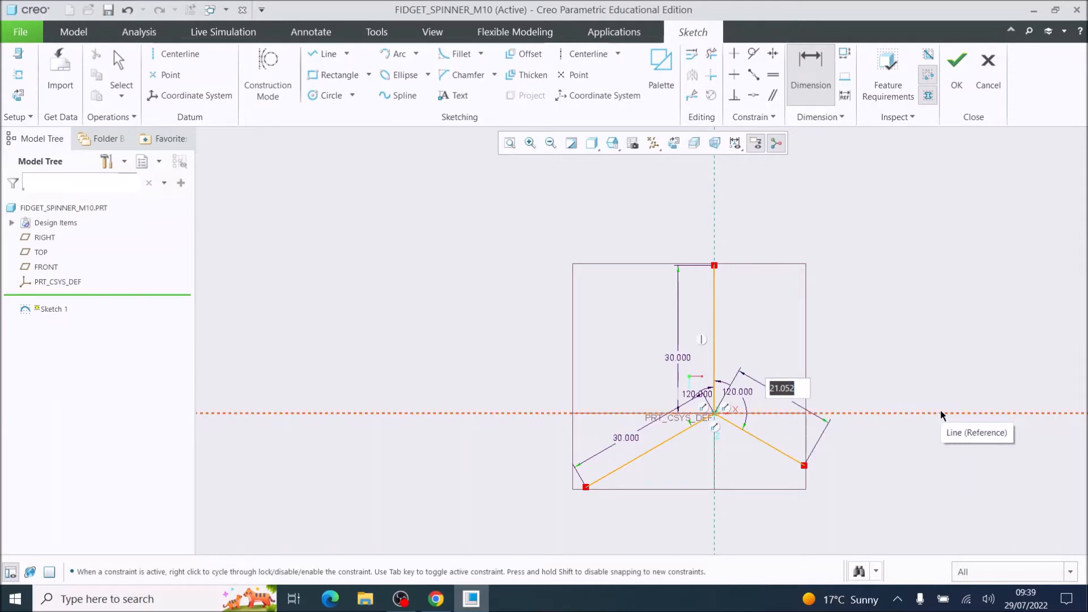
pyautogui.write('30')
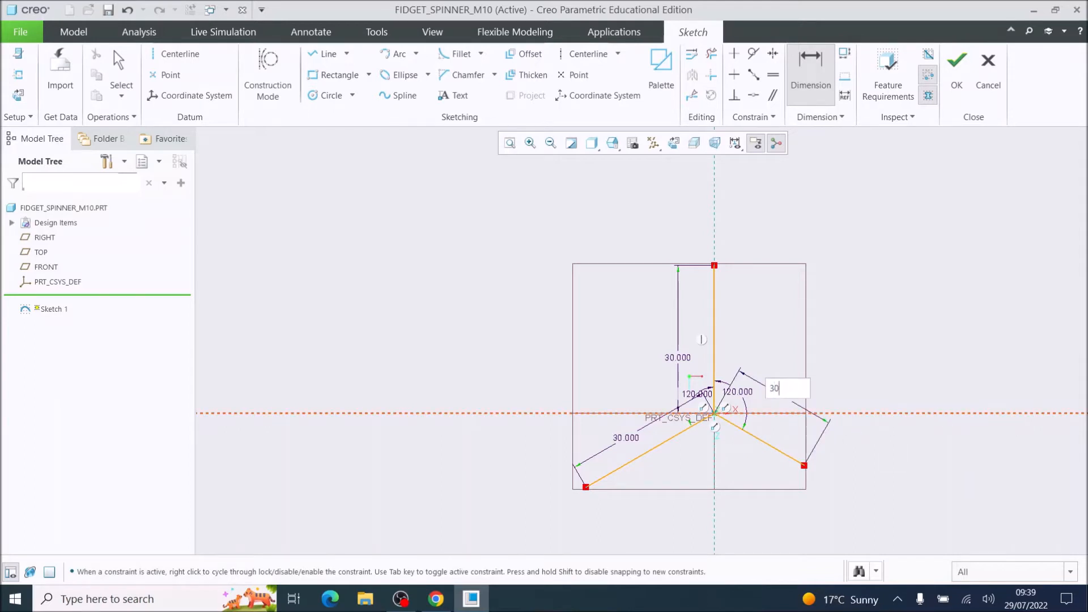
pyautogui.press('Return')
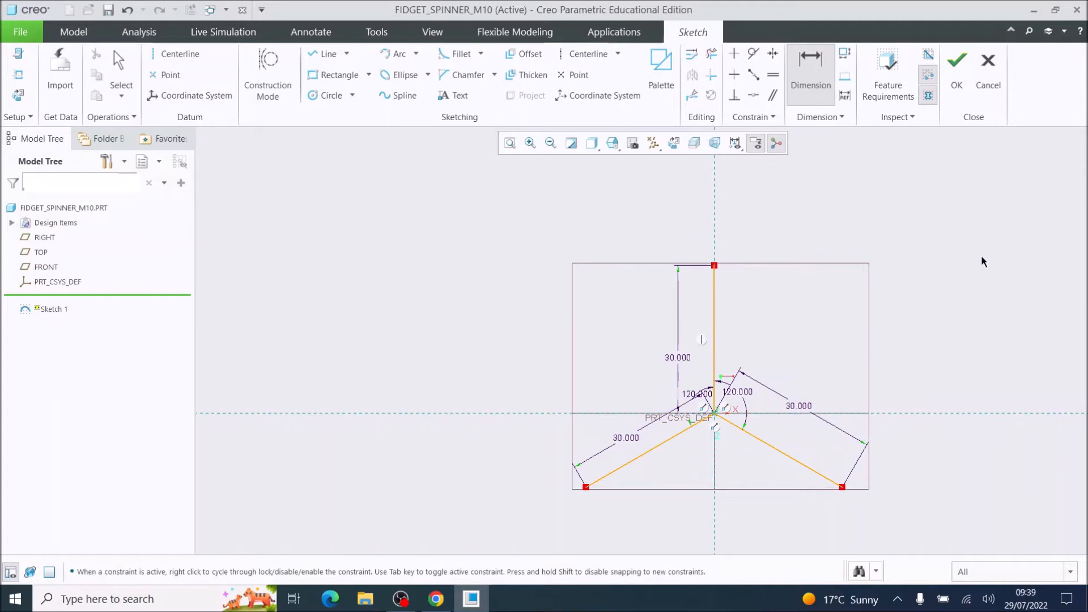
# Sketch a center-and-point circle about 14.8 in diameter, centred on the origin where the three lines meet.
pyautogui.scroll(-4, 853, 337)
pyautogui.scroll(3, 816, 411)
pyautogui.scroll(-3, 855, 218)
pyautogui.scroll(2, 887, 196)
pyautogui.scroll(1, 888, 199)
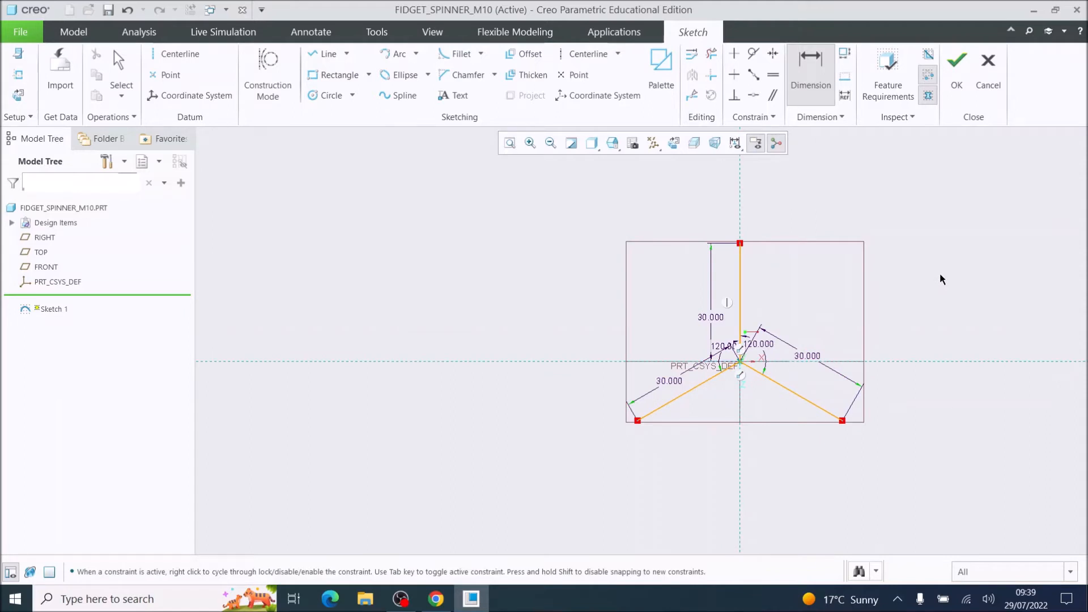
pyautogui.scroll(1, 759, 372)
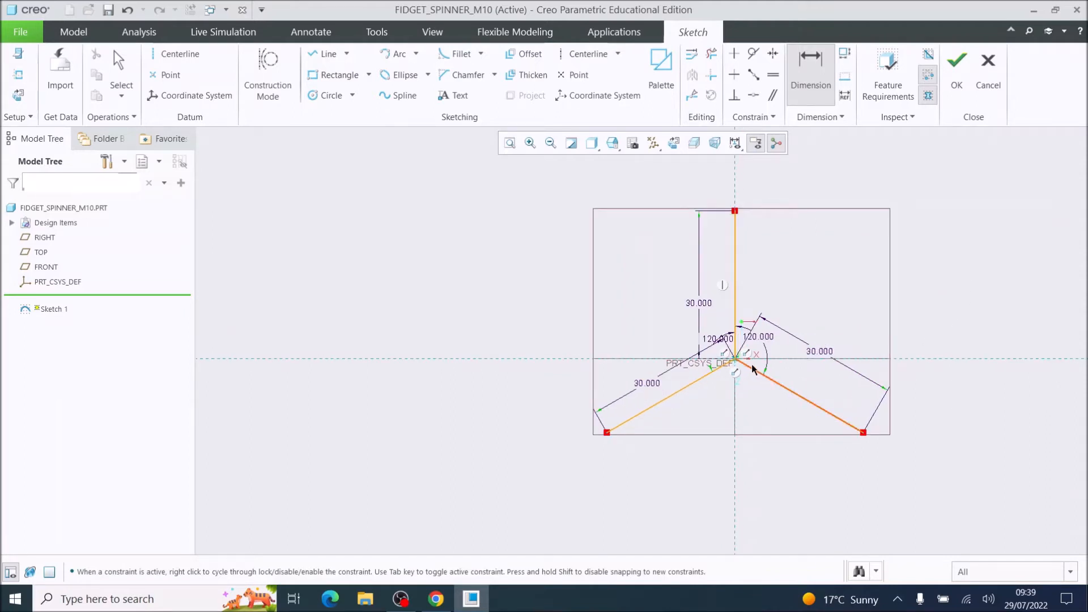
pyautogui.click(353, 99)
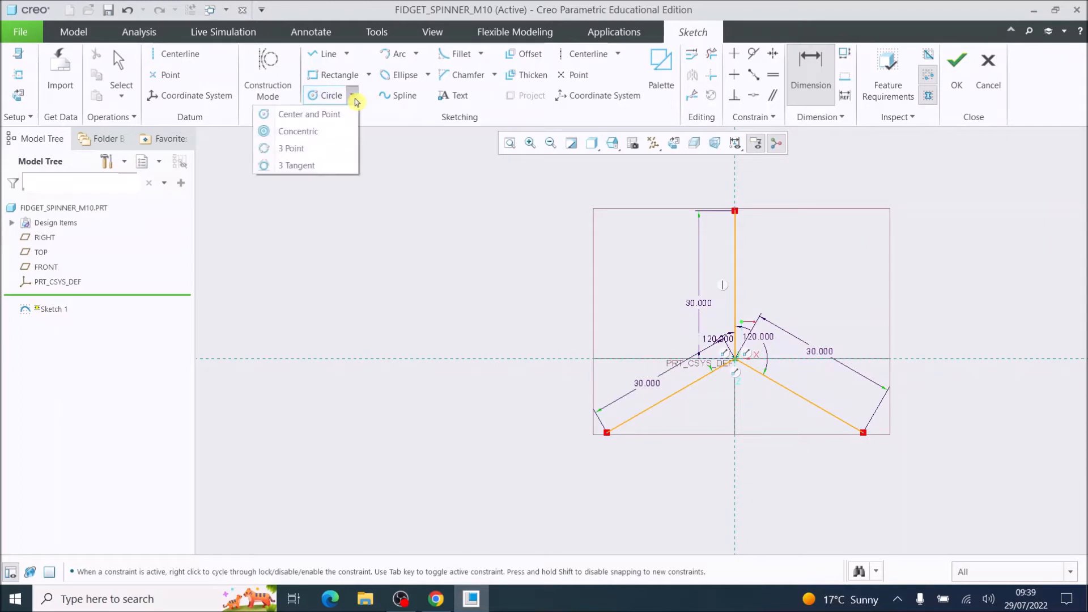
pyautogui.click(319, 116)
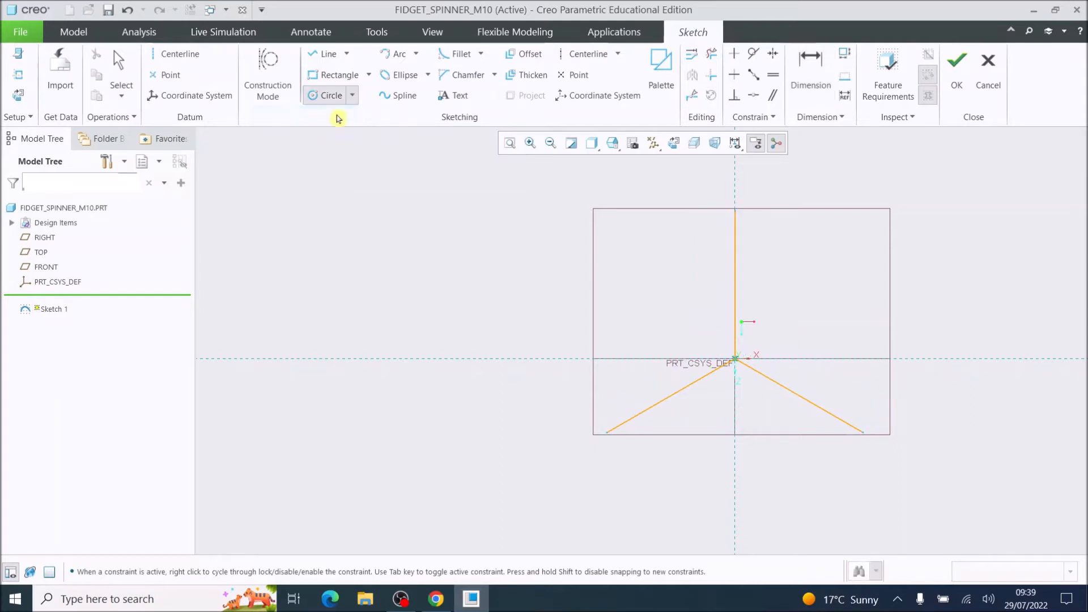
pyautogui.click(736, 359)
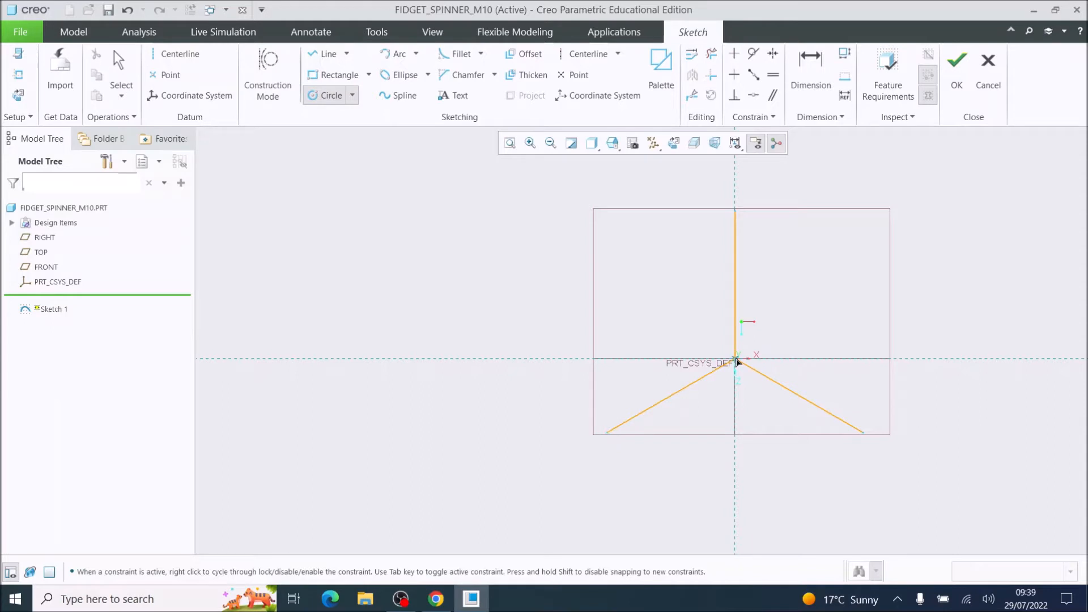
pyautogui.click(762, 388)
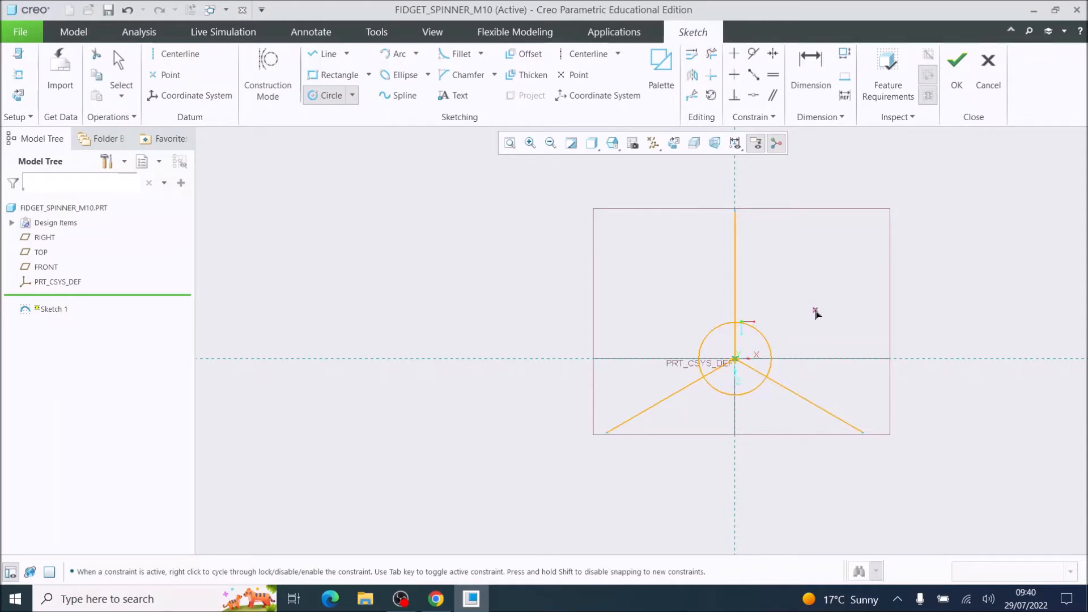
# Set the diameter of the circle at the origin to 21.
pyautogui.click(811, 64)
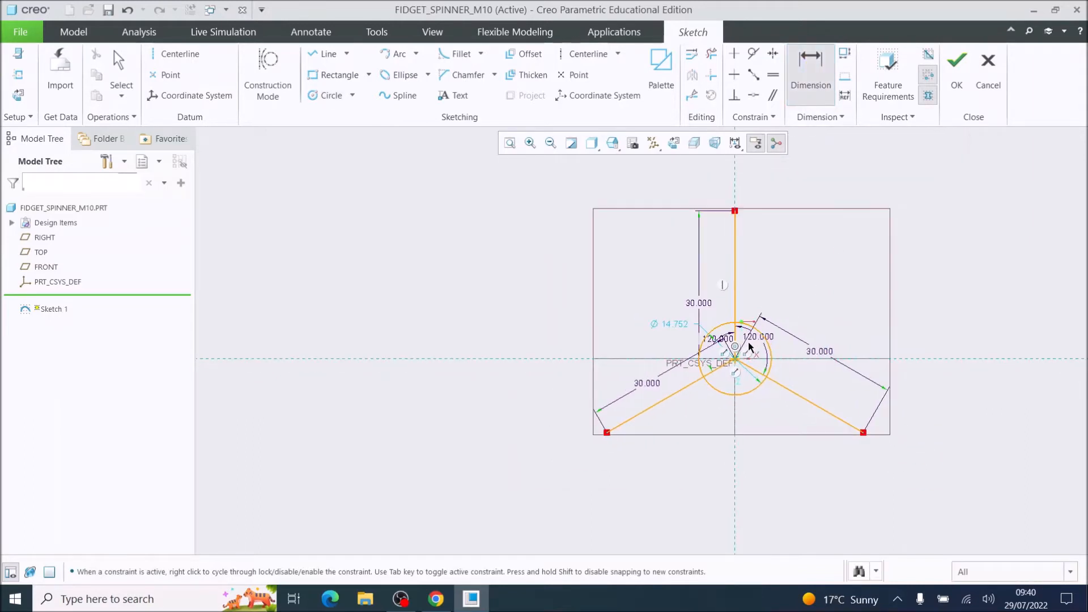
pyautogui.doubleClick(676, 327)
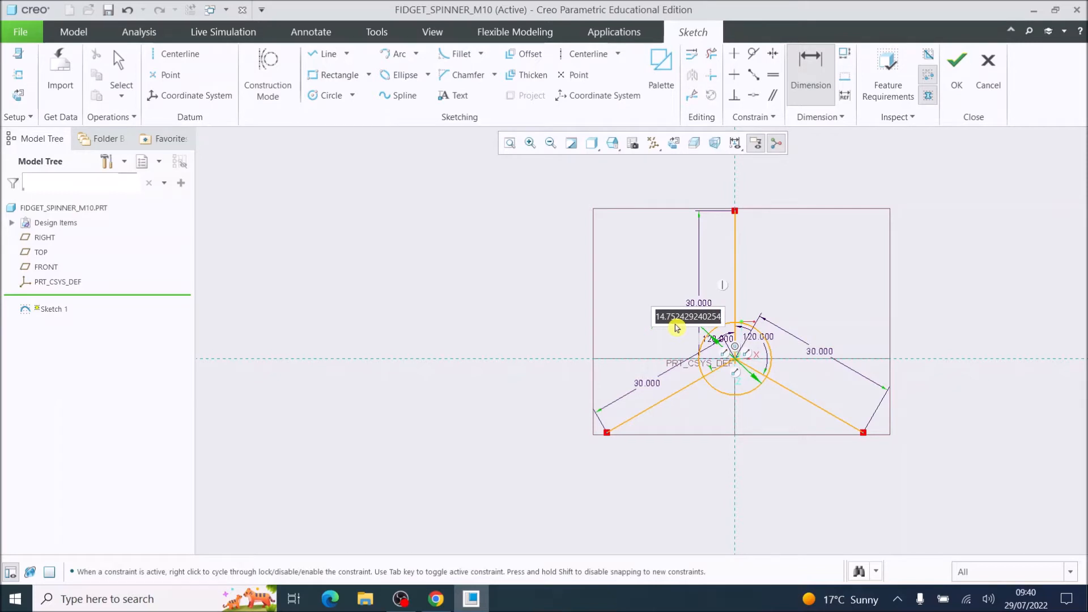
pyautogui.write('21')
pyautogui.press('Return')
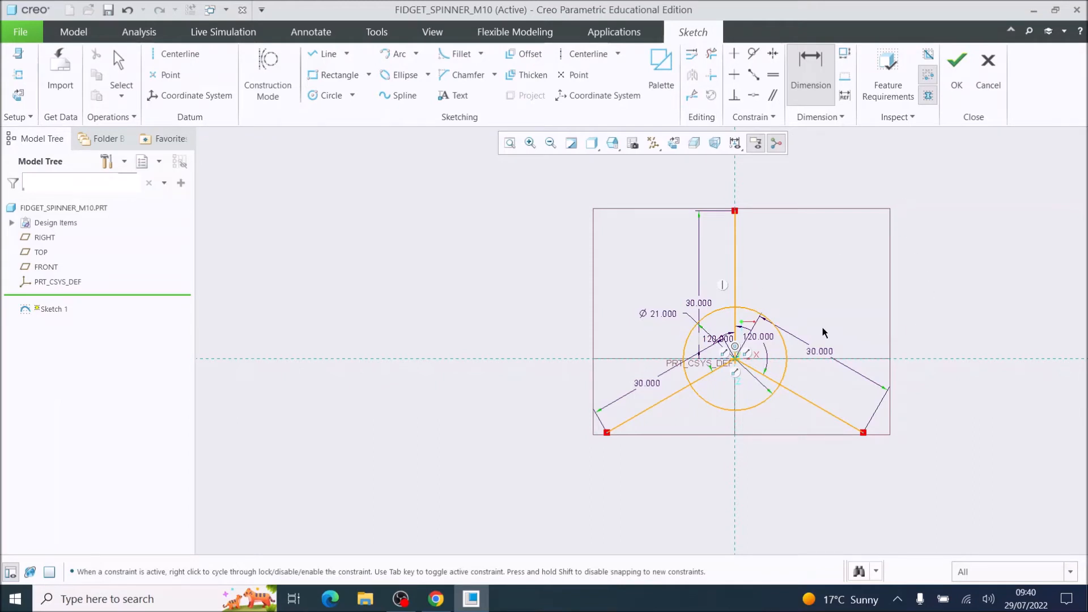
# Sketch a circle about 27.4 in diameter, centred on the upper end of the vertical line.
pyautogui.scroll(-2, 764, 299)
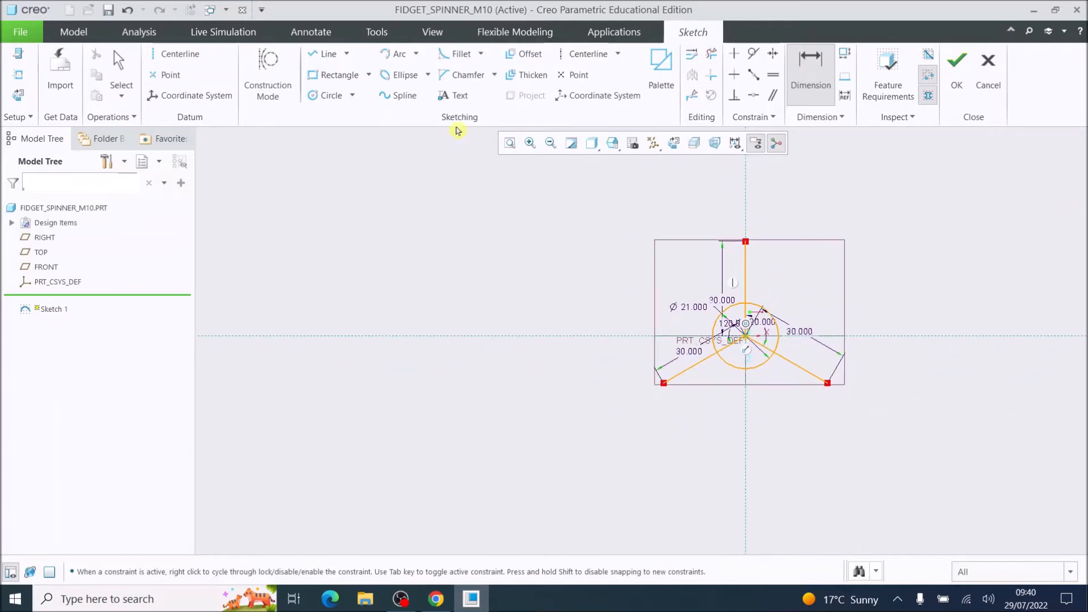
pyautogui.click(316, 100)
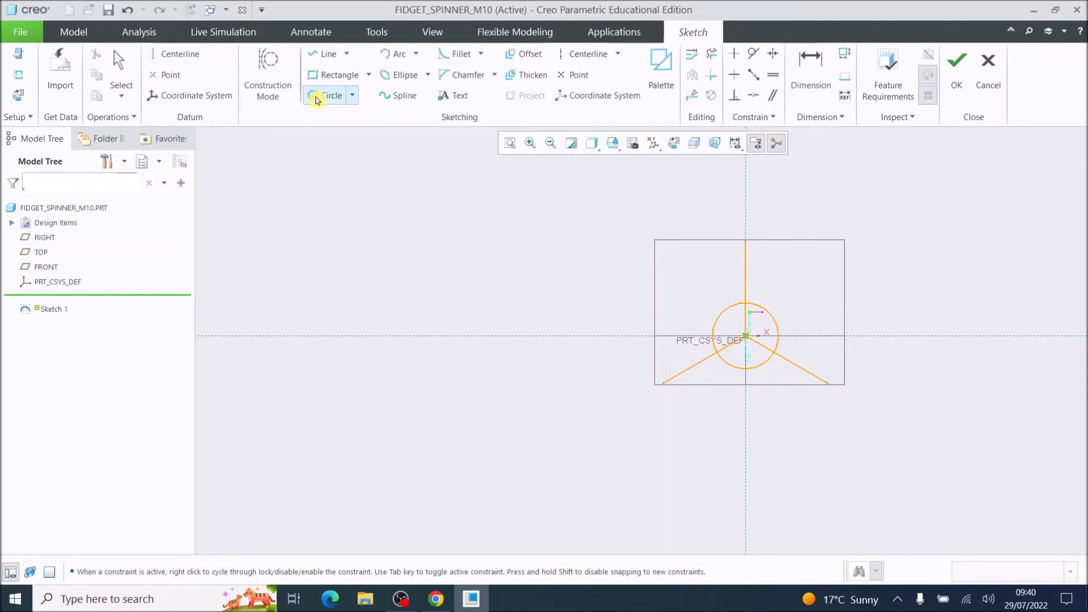
pyautogui.click(745, 242)
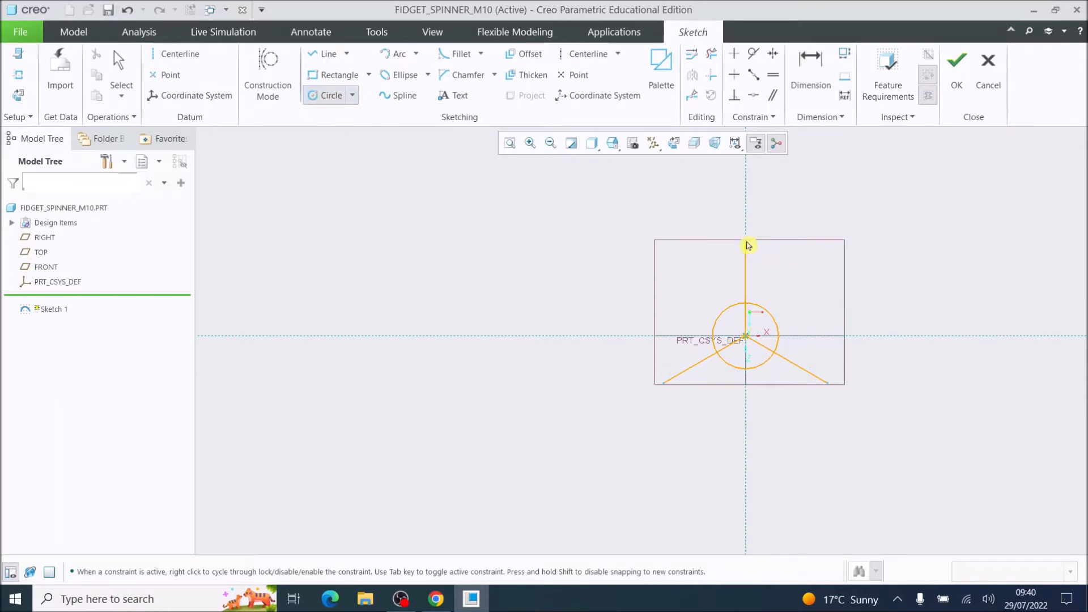
pyautogui.click(781, 221)
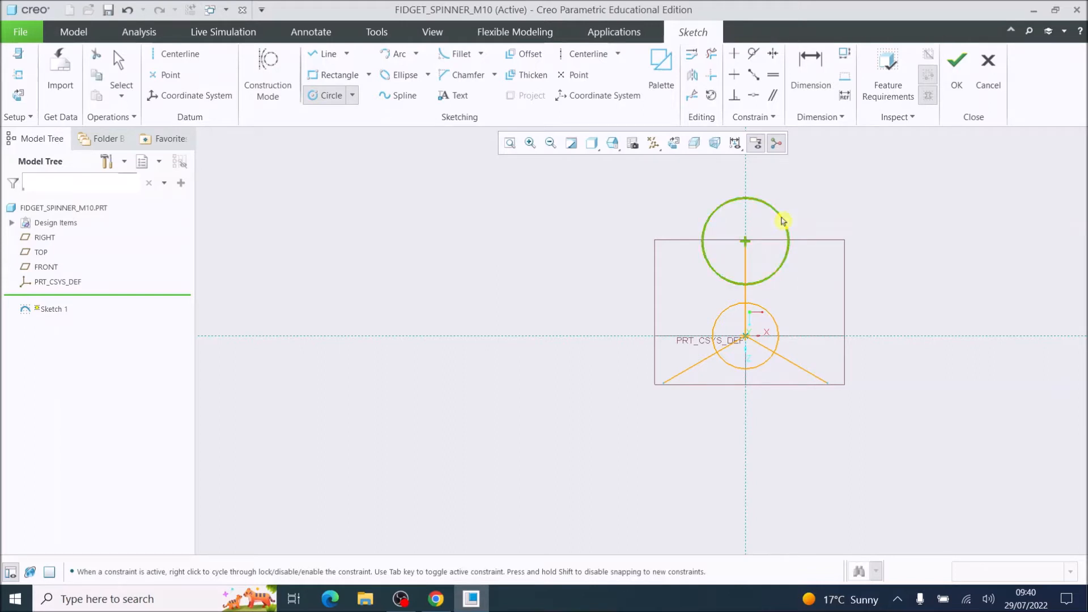
# Set the diameter of the circle at the upper end of the vertical line to 30.
pyautogui.click(814, 73)
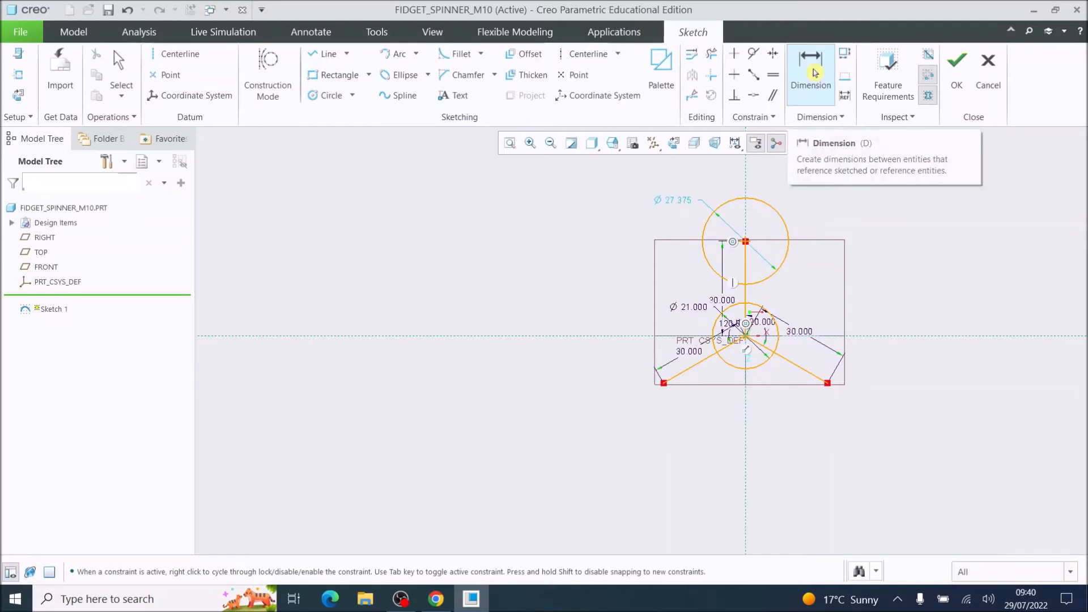
pyautogui.doubleClick(679, 200)
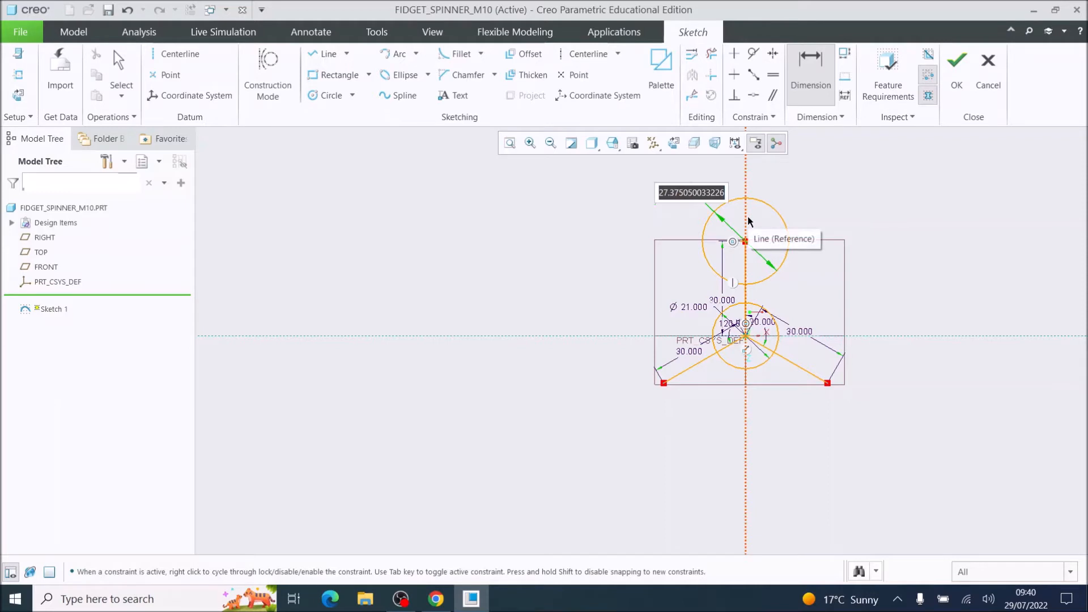
pyautogui.write('30')
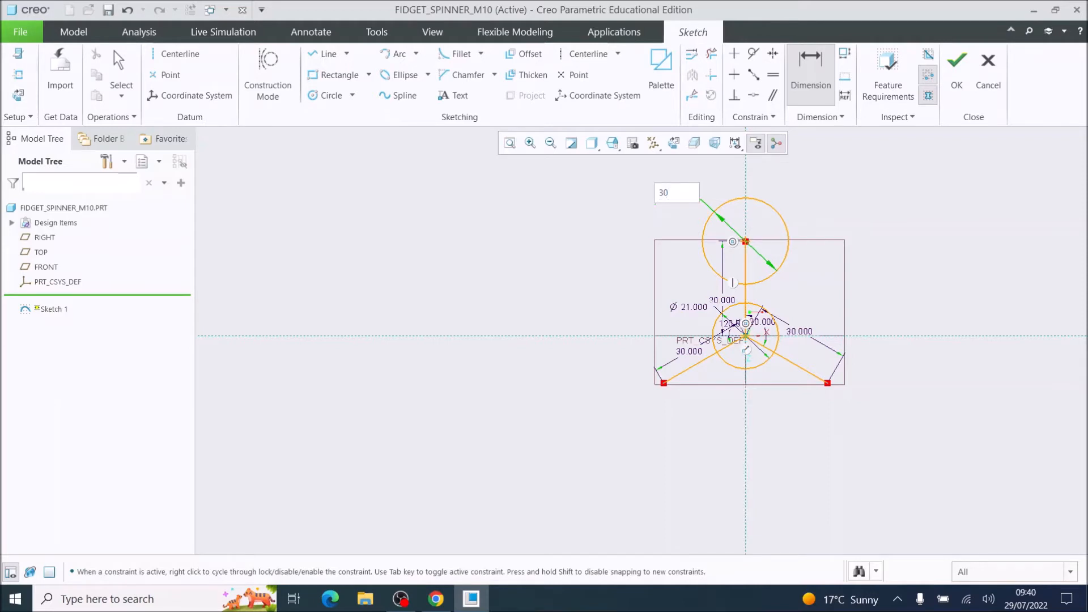
pyautogui.press('Return')
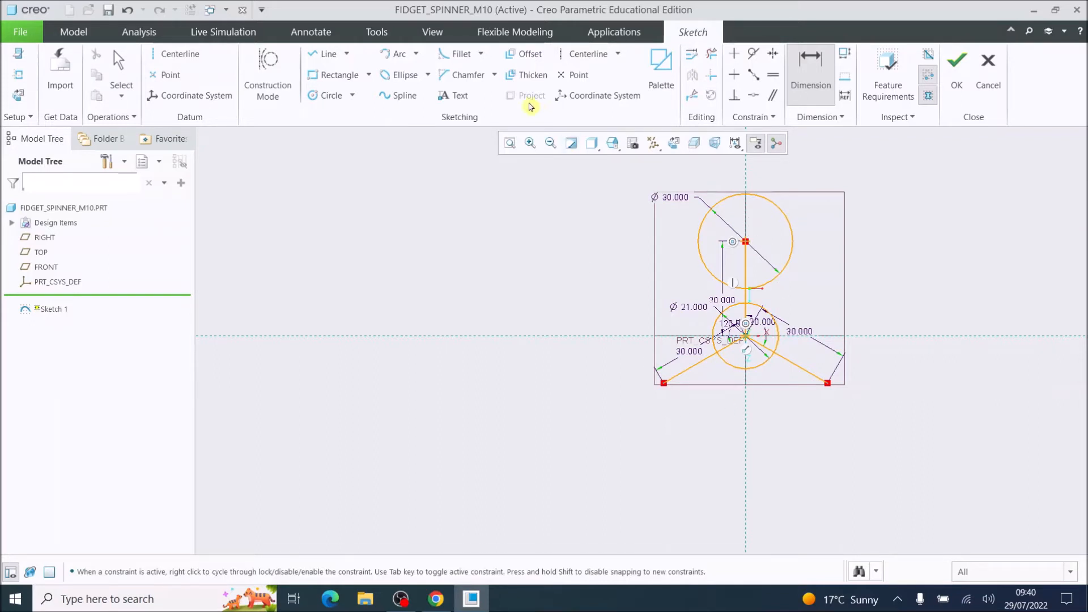
# Sketch circles centred on the outer ends of both sloping lines, each snapped to equal radius with the 30-diameter top circle.
pyautogui.click(315, 100)
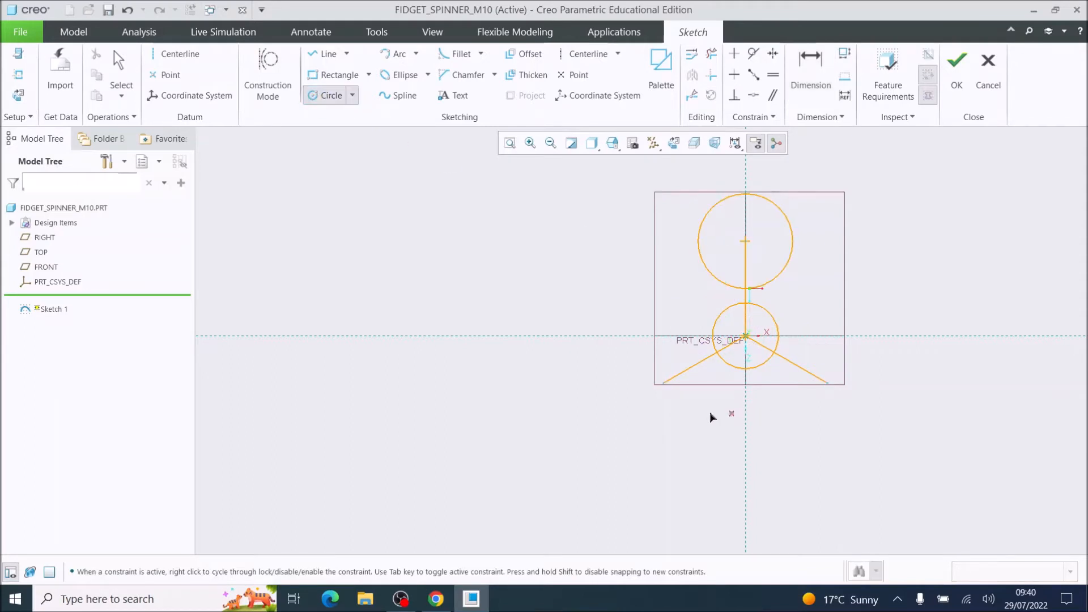
pyautogui.click(664, 386)
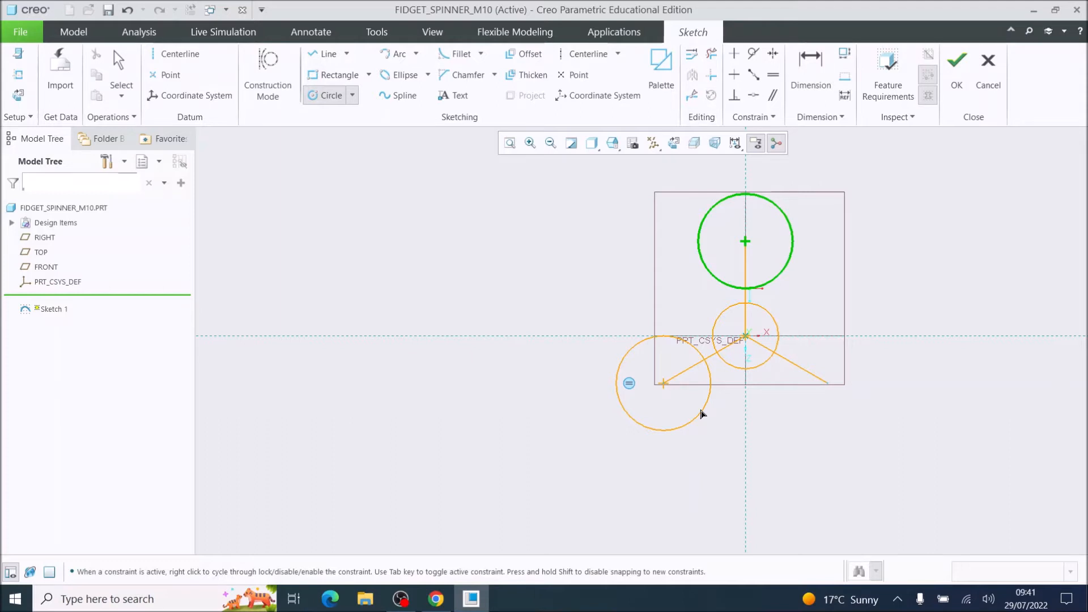
pyautogui.click(700, 413)
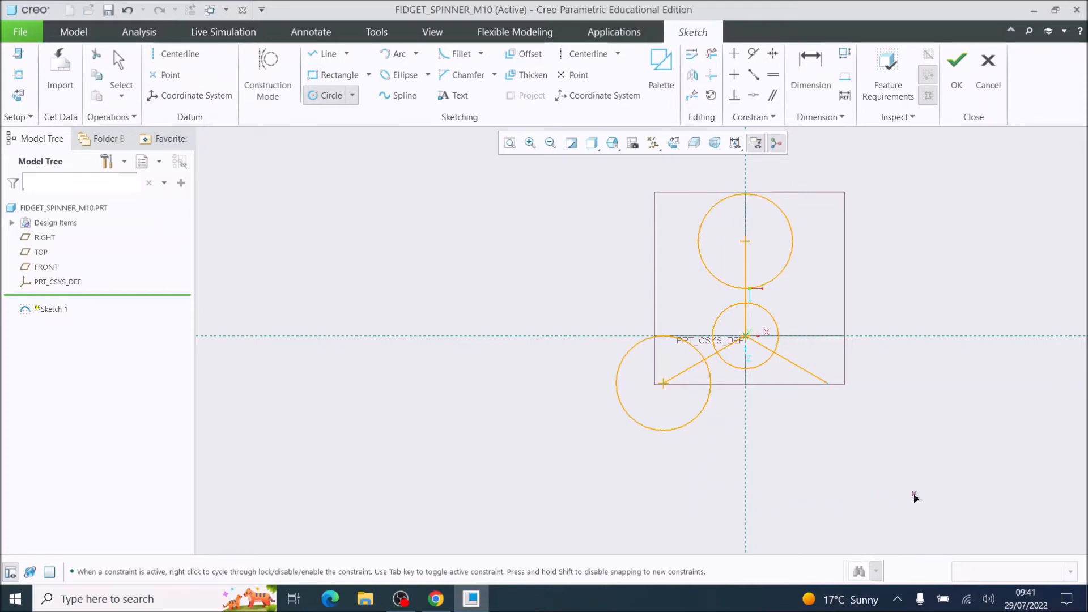
pyautogui.click(827, 384)
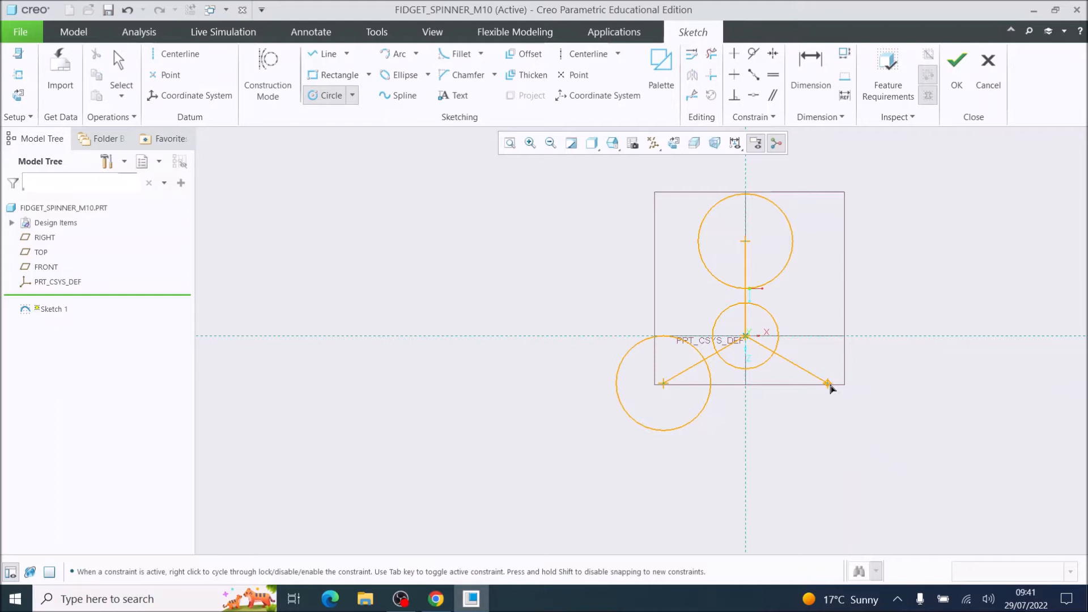
pyautogui.click(863, 416)
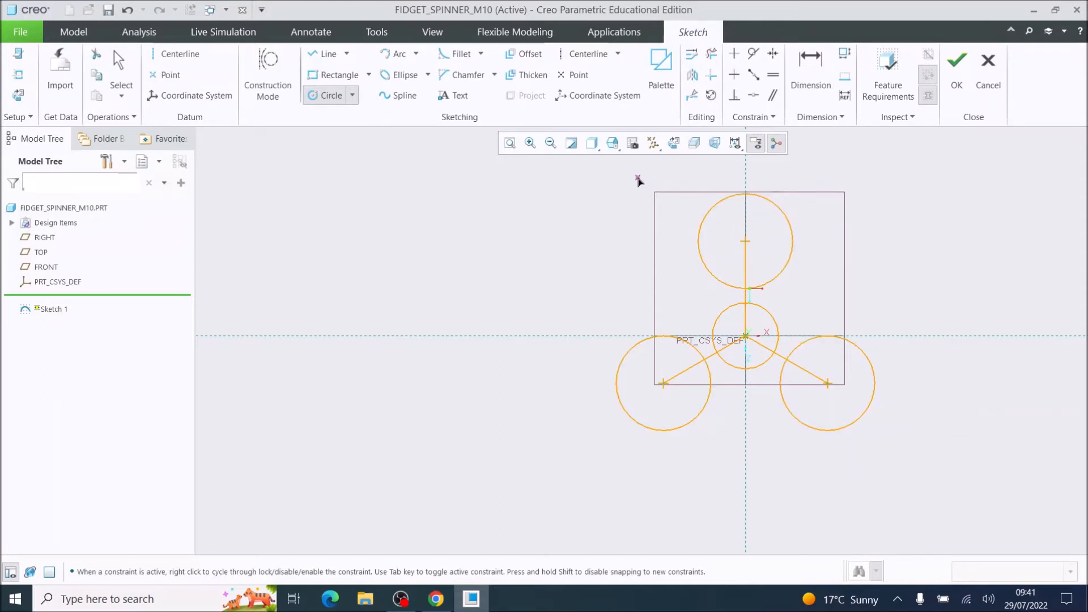
# Sketch a smaller circle about 15 in diameter inside the top circle, centred on the upper end of the vertical line.
pyautogui.click(316, 98)
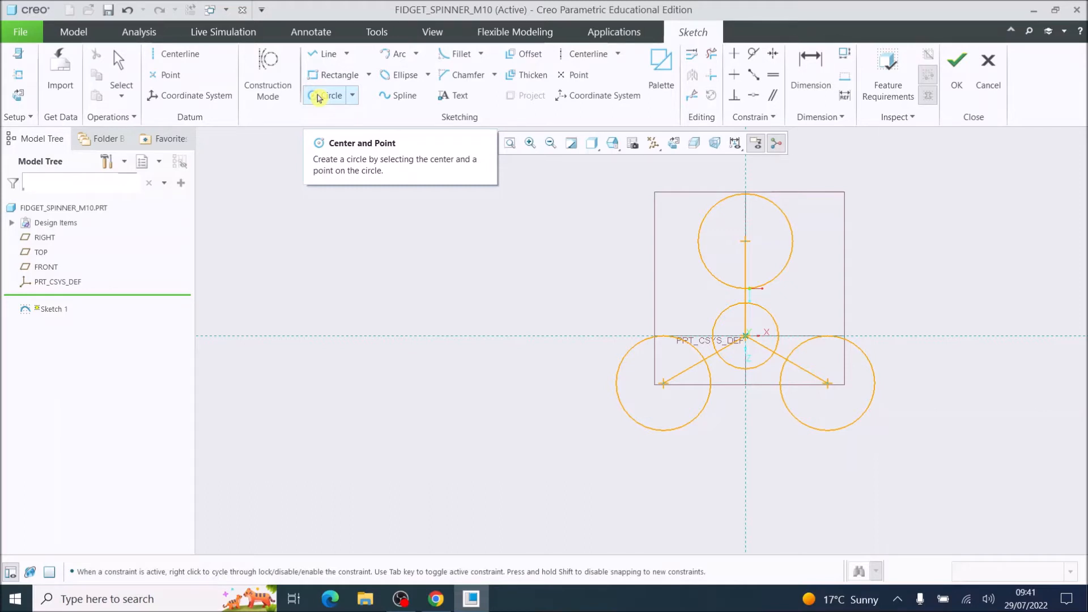
pyautogui.click(318, 97)
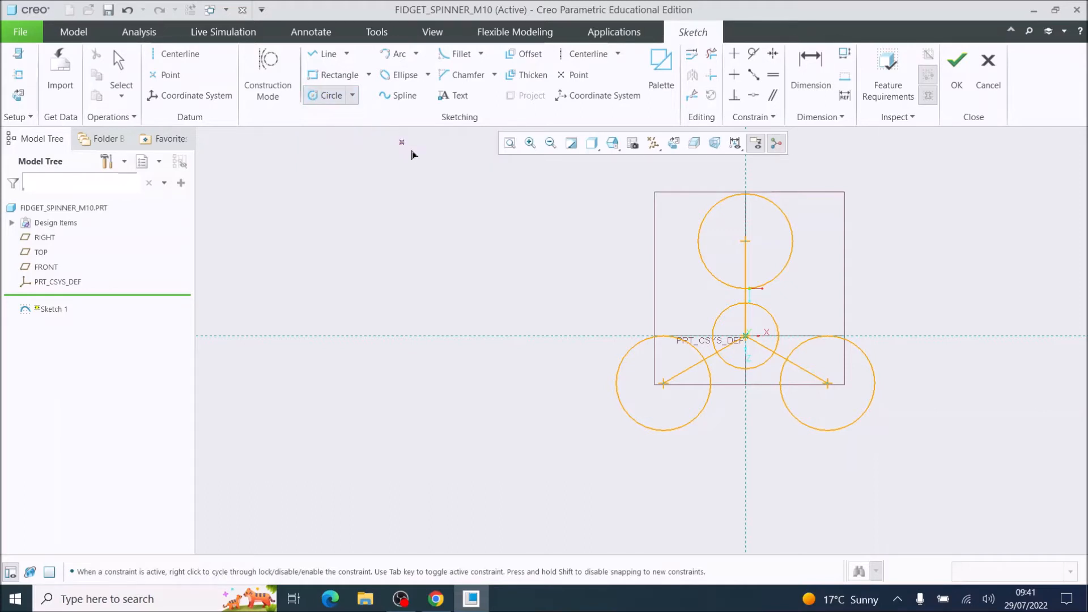
pyautogui.click(745, 242)
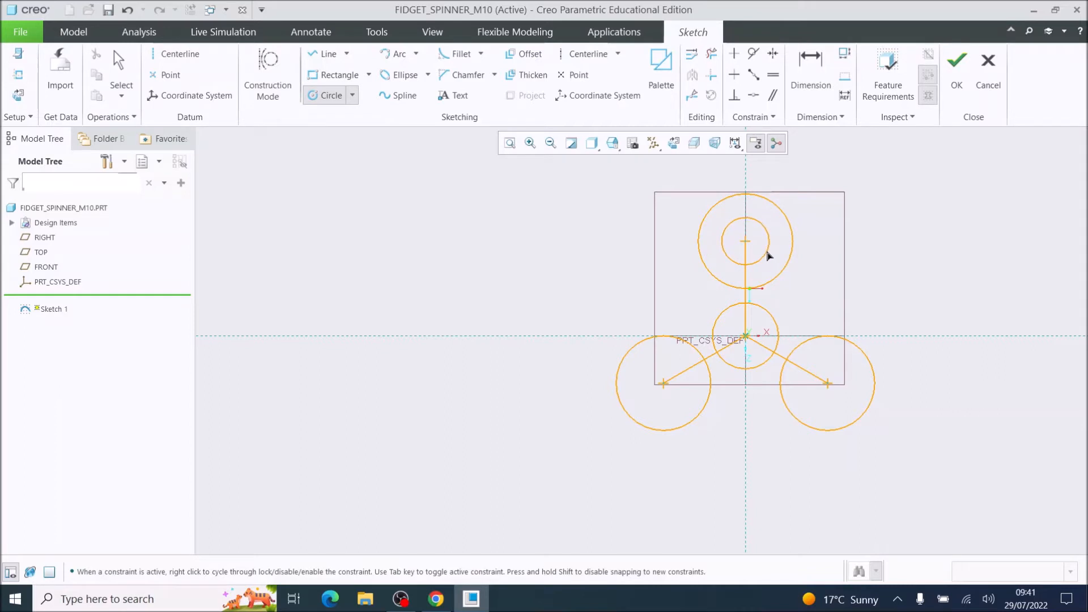
pyautogui.click(768, 256)
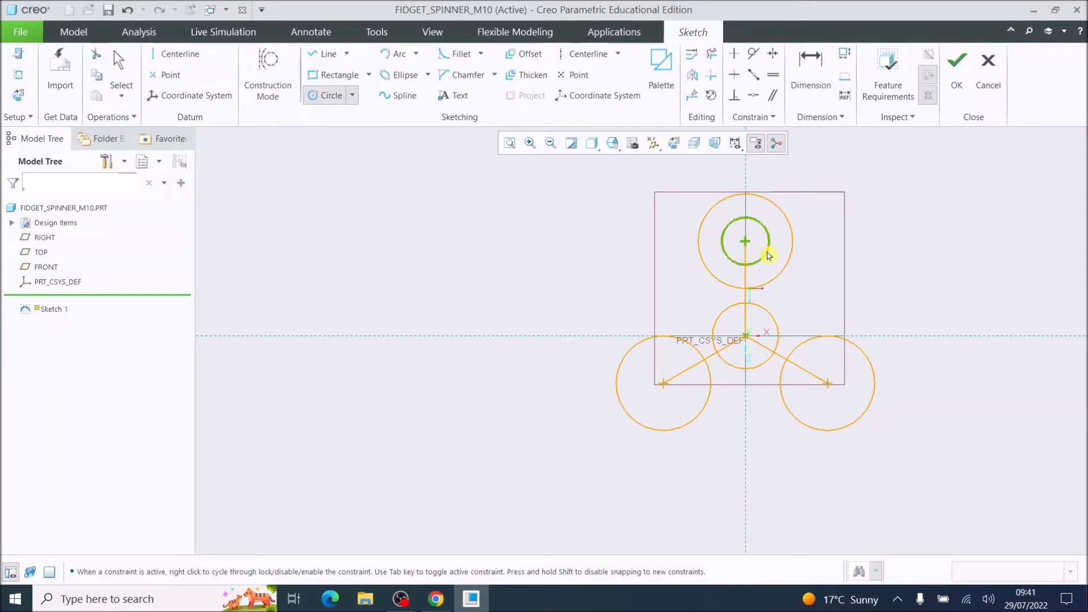
# Set the diameter of the smaller circle inside the top circle to 13.
pyautogui.click(814, 69)
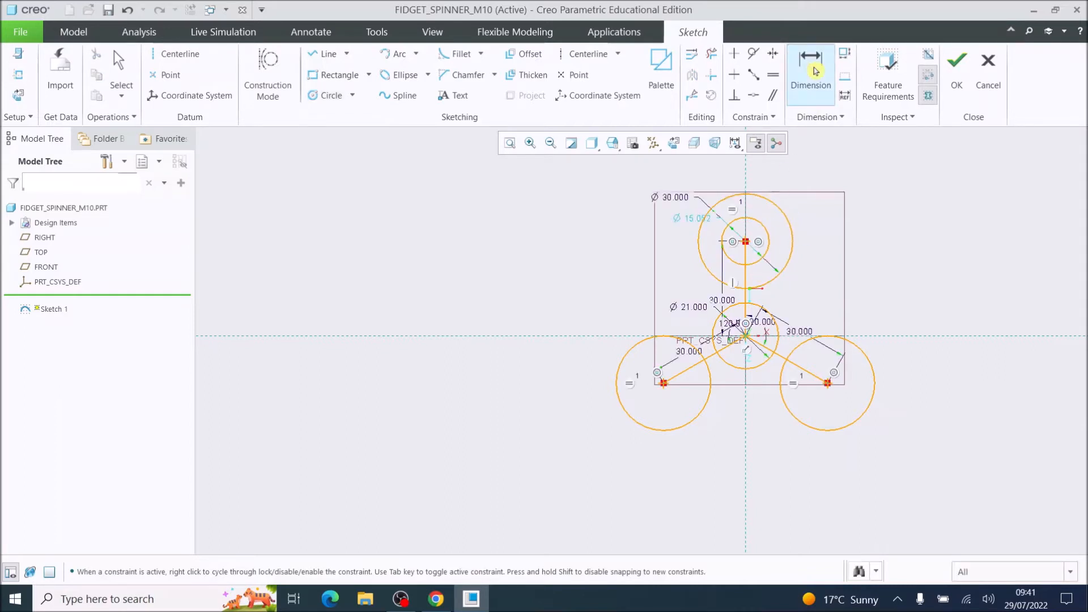
pyautogui.doubleClick(697, 220)
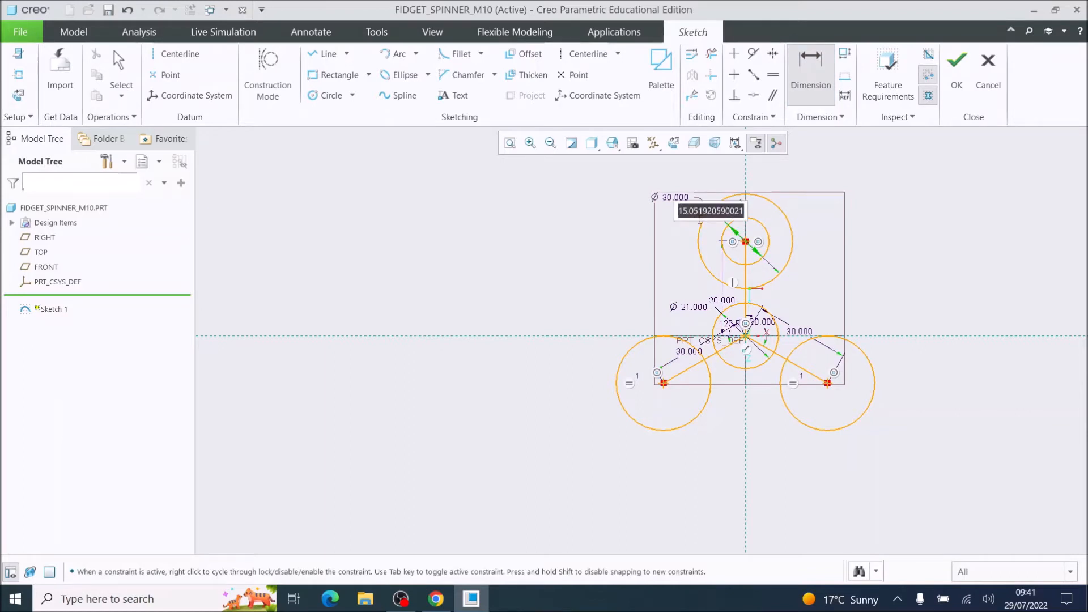
pyautogui.write('13')
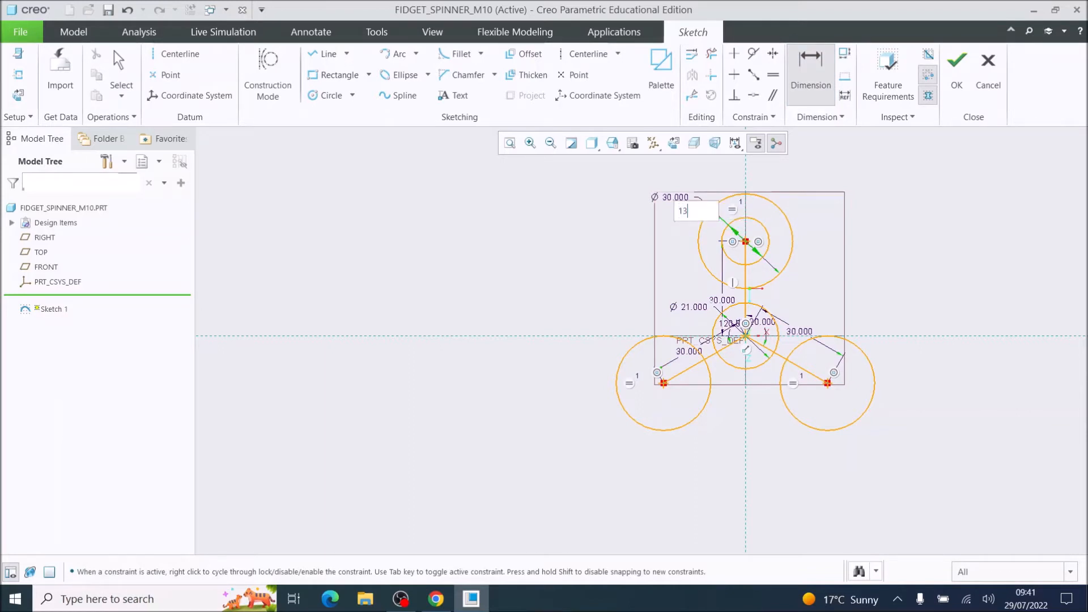
pyautogui.press('Return')
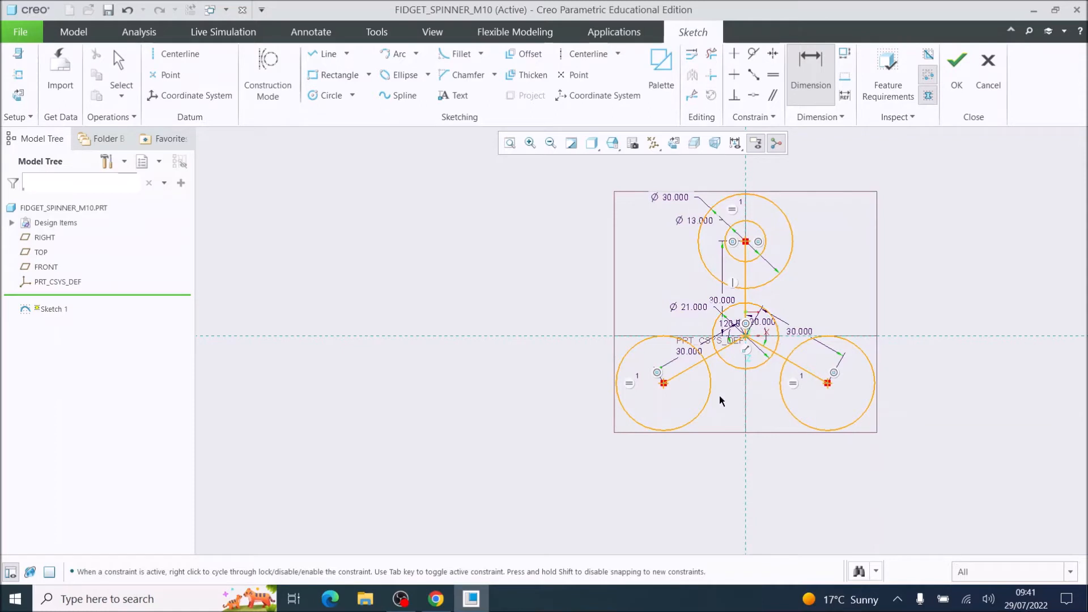
# Sketch an inner circle at the centre of both lower arm-end circles, each snapped to equal radius with the 13-diameter circle.
pyautogui.click(327, 95)
pyautogui.click(663, 383)
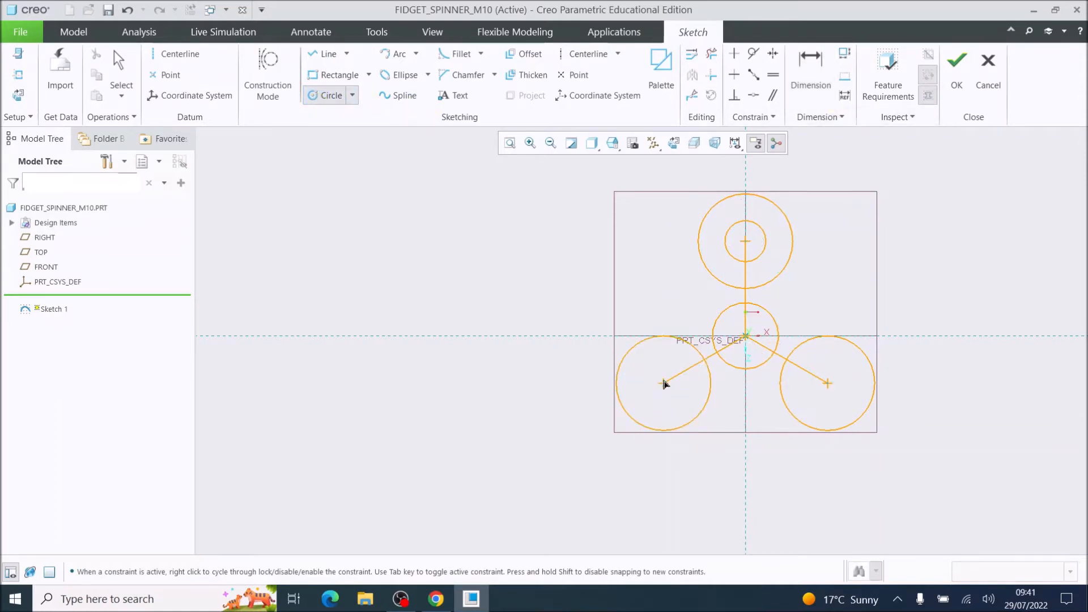
pyautogui.click(680, 397)
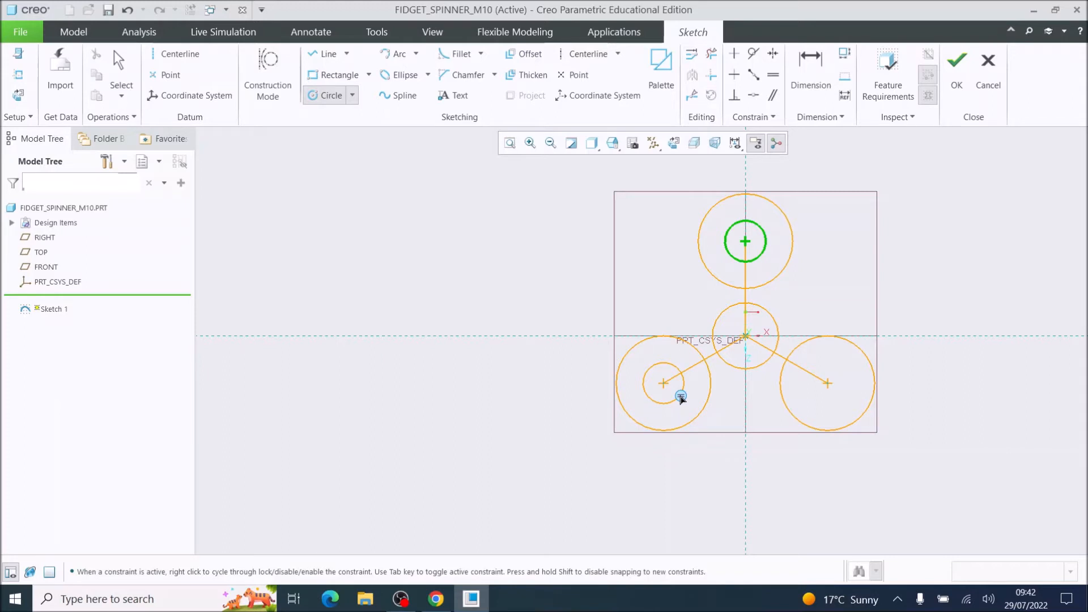
pyautogui.click(681, 398)
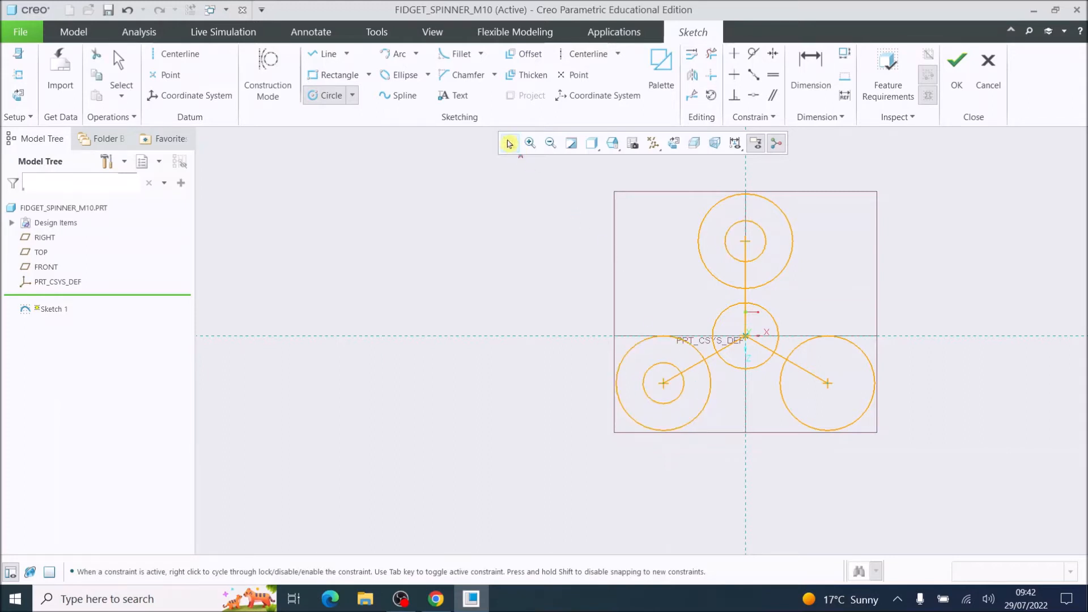
pyautogui.click(510, 142)
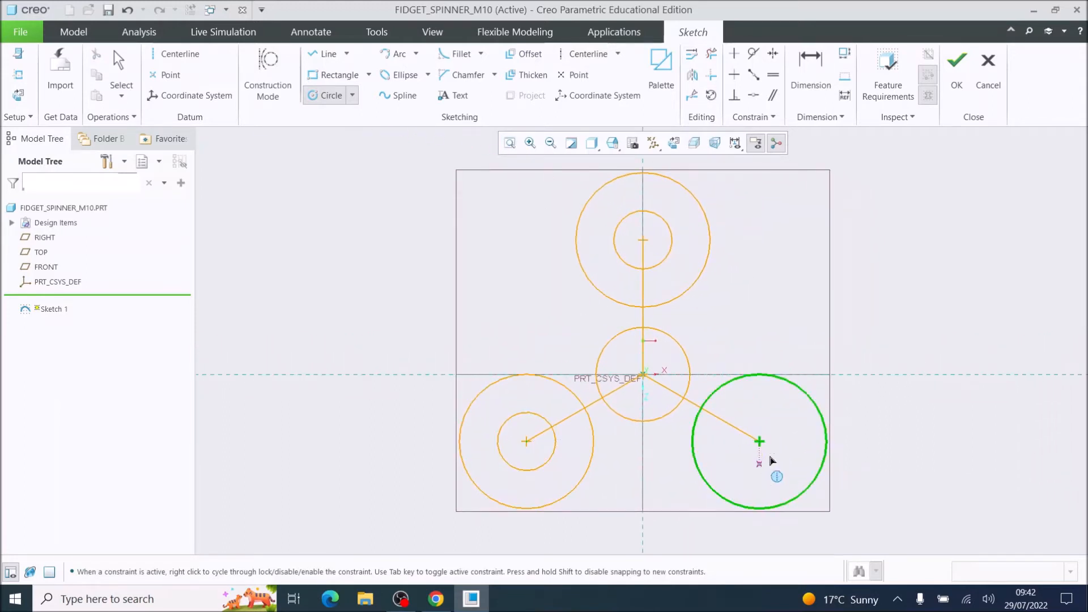
pyautogui.click(760, 441)
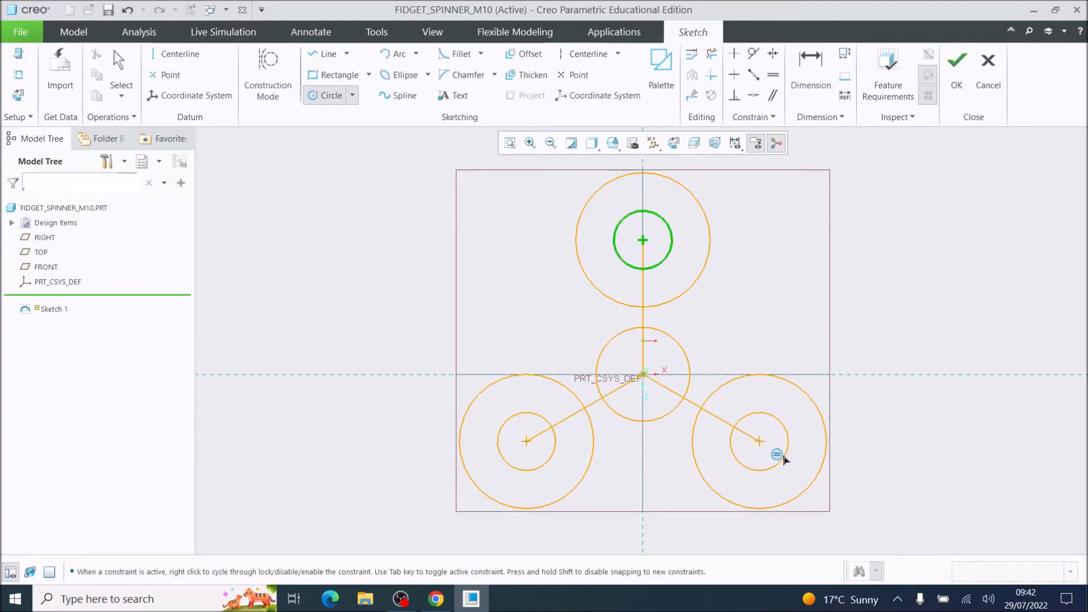
pyautogui.click(784, 458)
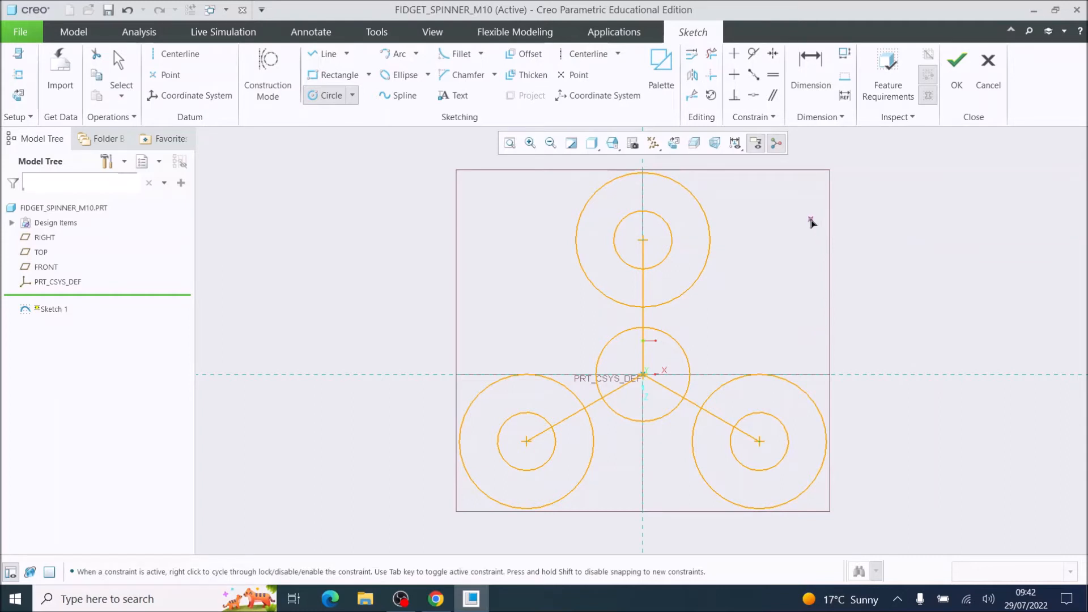
pyautogui.click(119, 63)
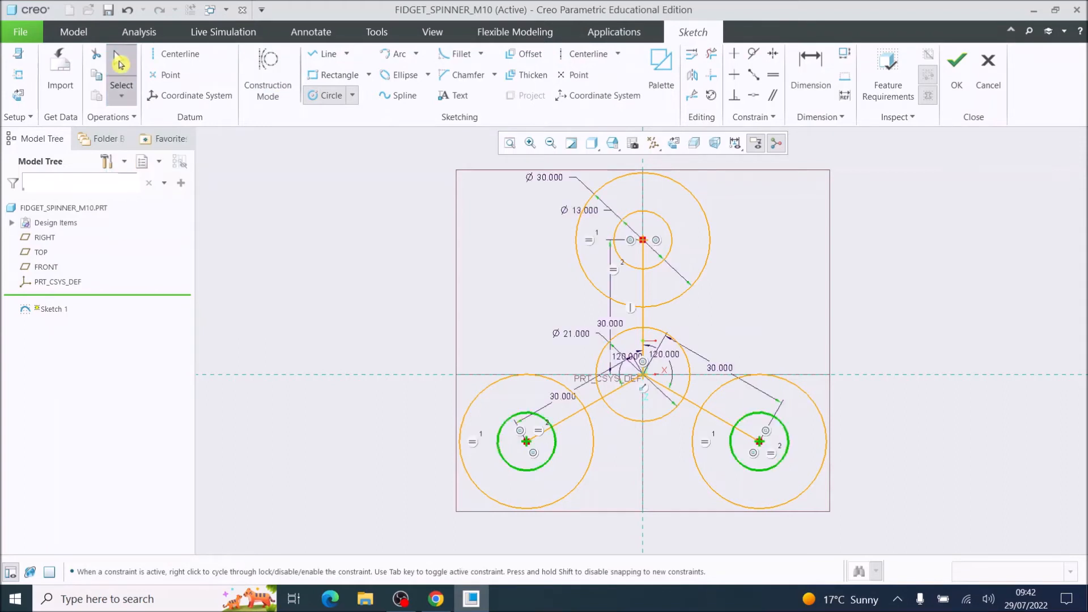
# Offset the vertical centre line by 15 to both sides, using single-edge offsets of 15 and -15.
pyautogui.click(643, 290)
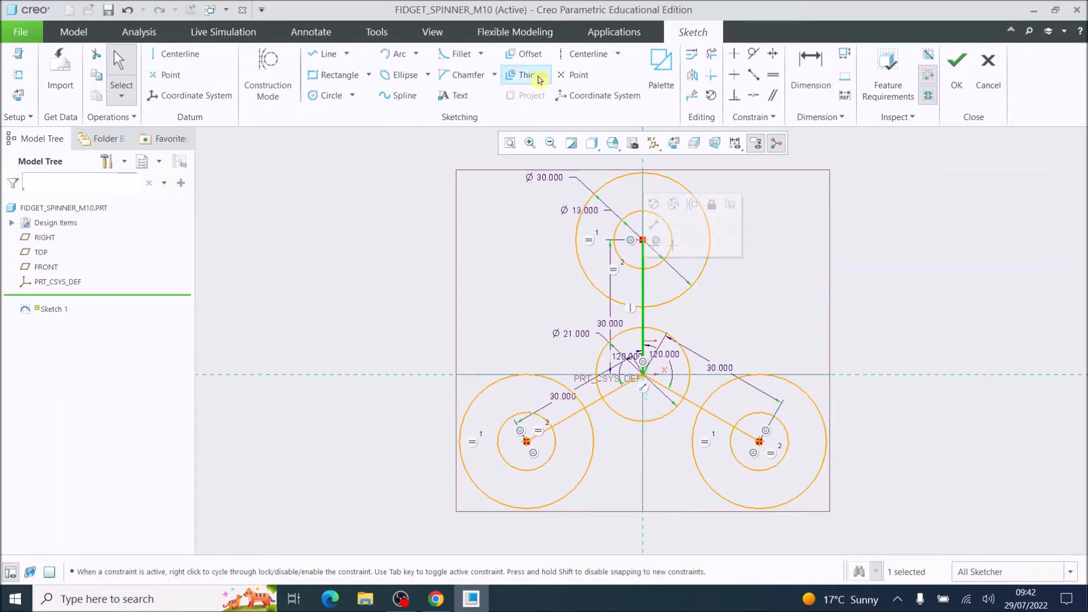
pyautogui.click(530, 57)
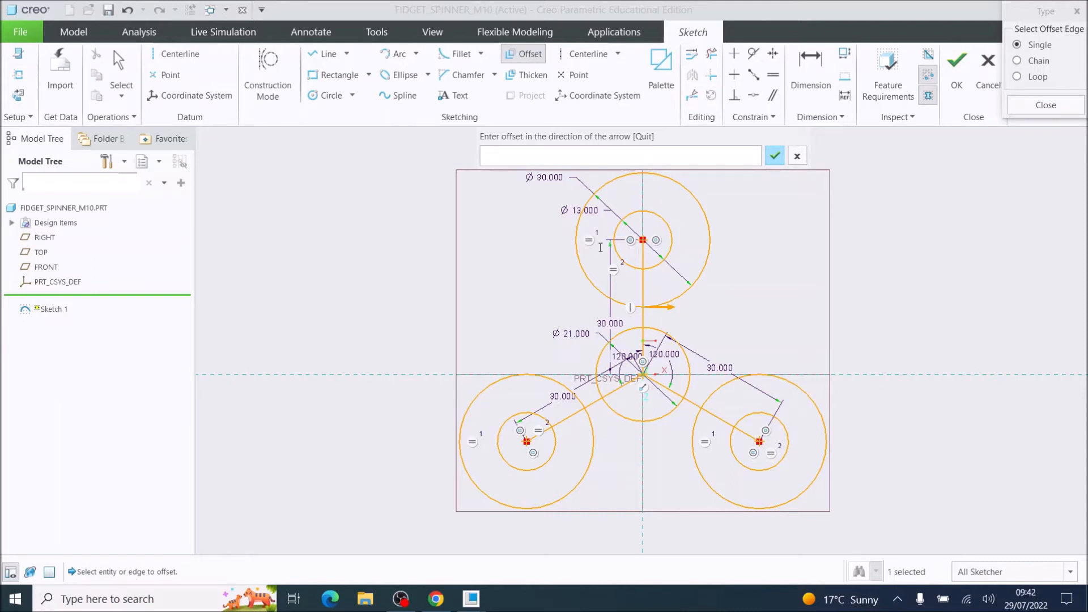
pyautogui.write('15')
pyautogui.press('Return')
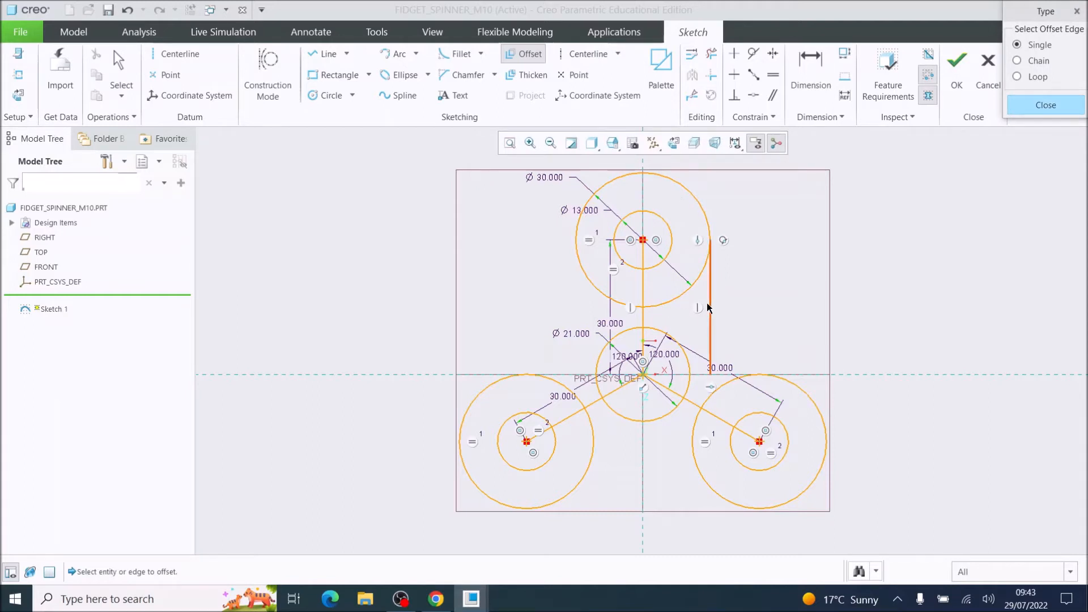
pyautogui.click(643, 288)
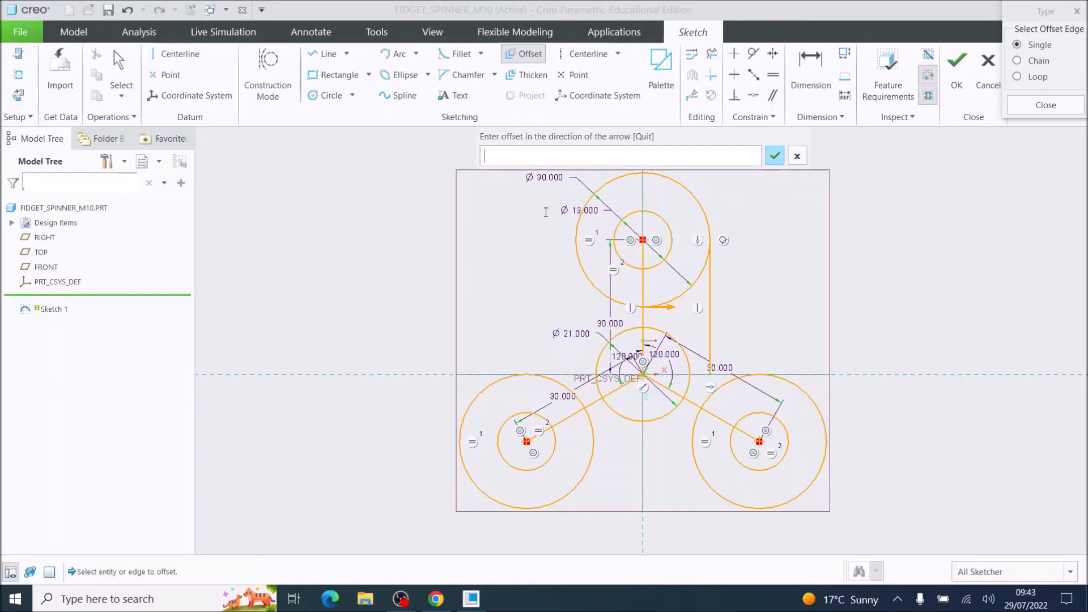
pyautogui.write('-15')
pyautogui.click(774, 155)
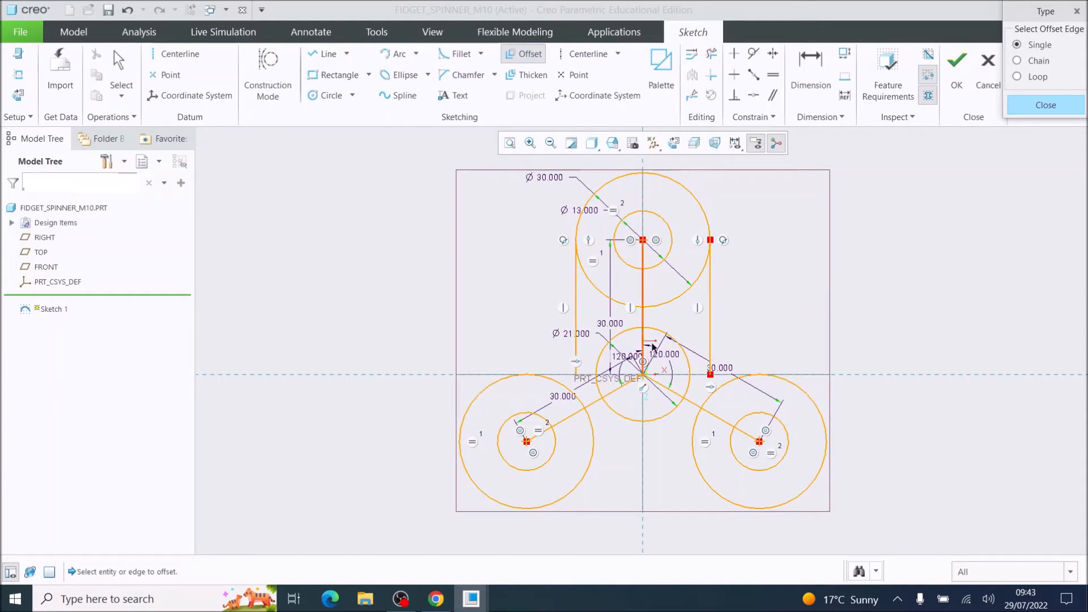
# Offset the left sloping arm line by 15 towards its upper side.
pyautogui.click(595, 400)
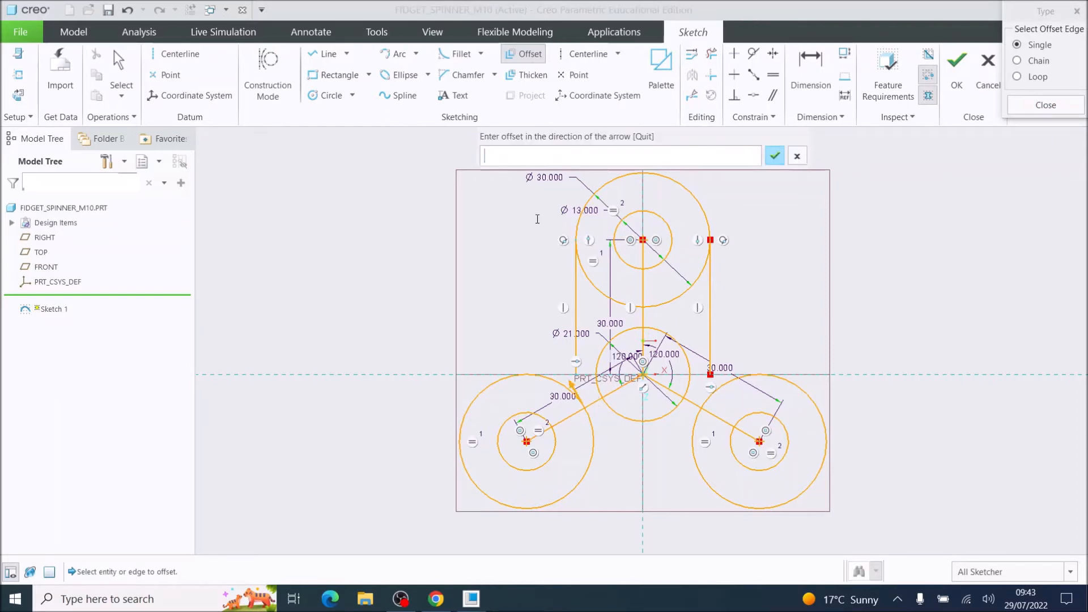
pyautogui.write('15')
pyautogui.click(774, 159)
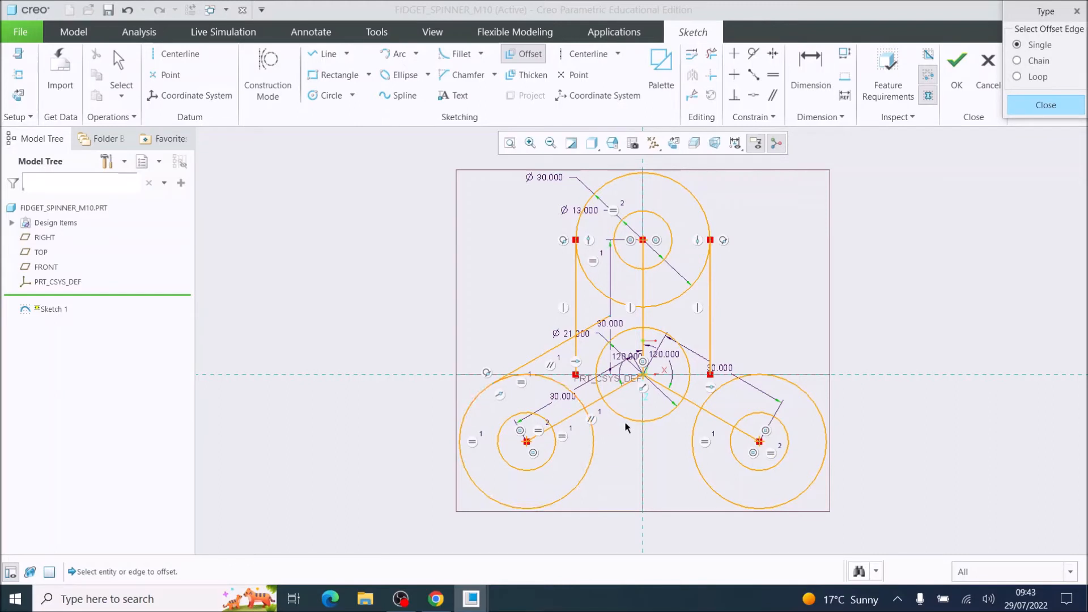
# Try a second offset of the left sloping arm line with a value of 15.
pyautogui.click(591, 401)
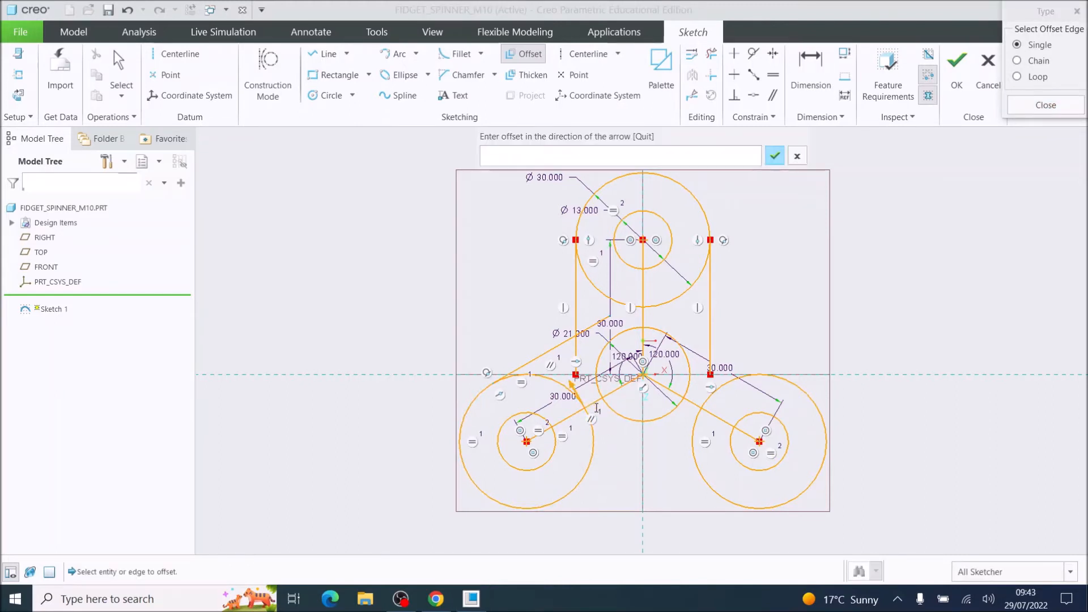
pyautogui.write('15')
pyautogui.press('Return')
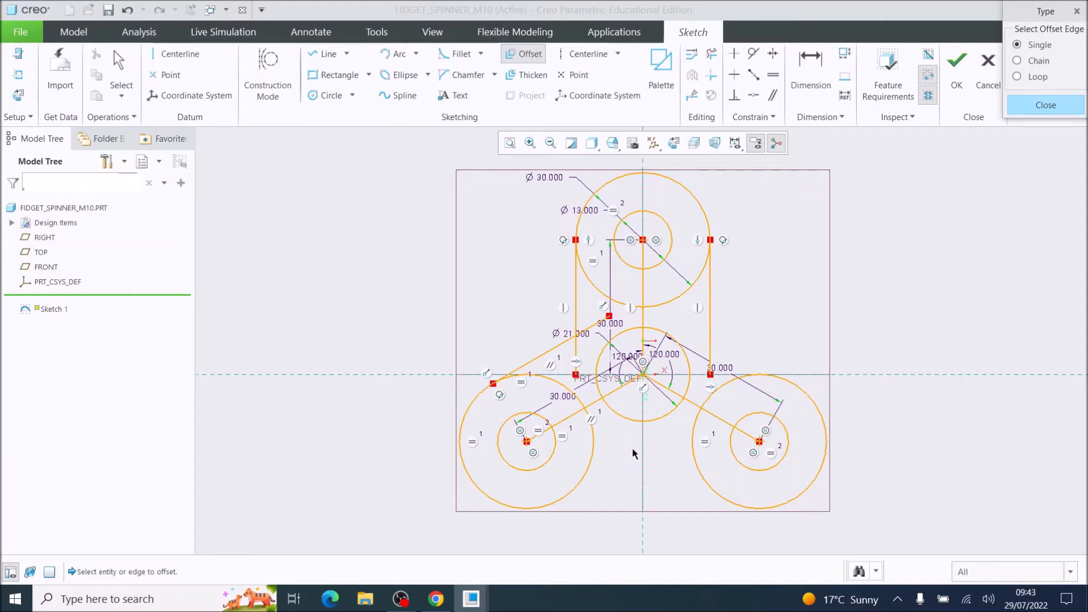
pyautogui.middleClick(623, 443)
# Offset the left sloping arm line by -15 to create a parallel line on its lower side.
pyautogui.click(595, 406)
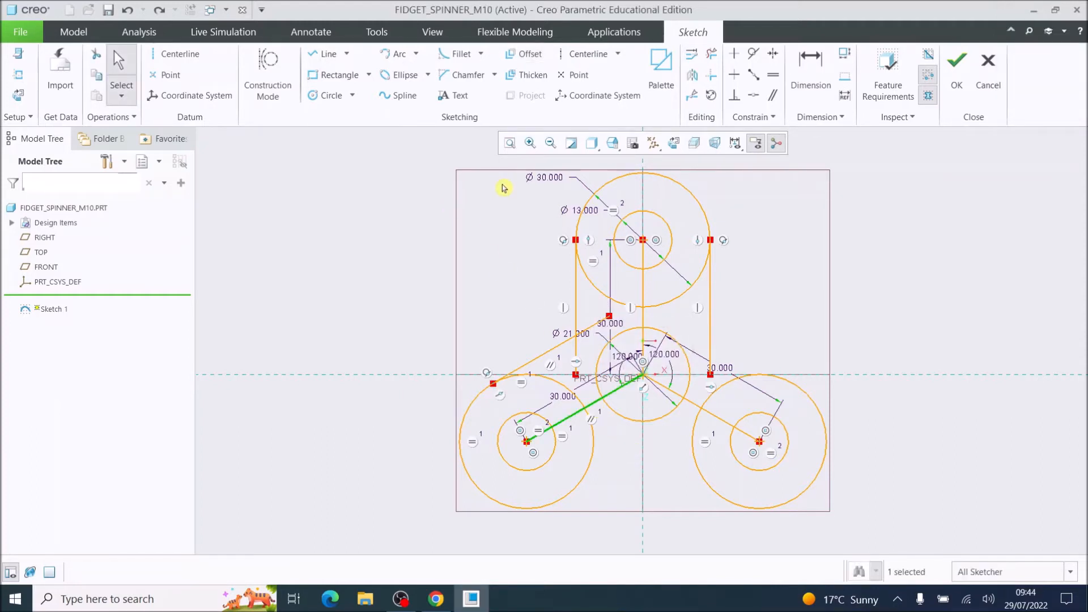
pyautogui.click(523, 54)
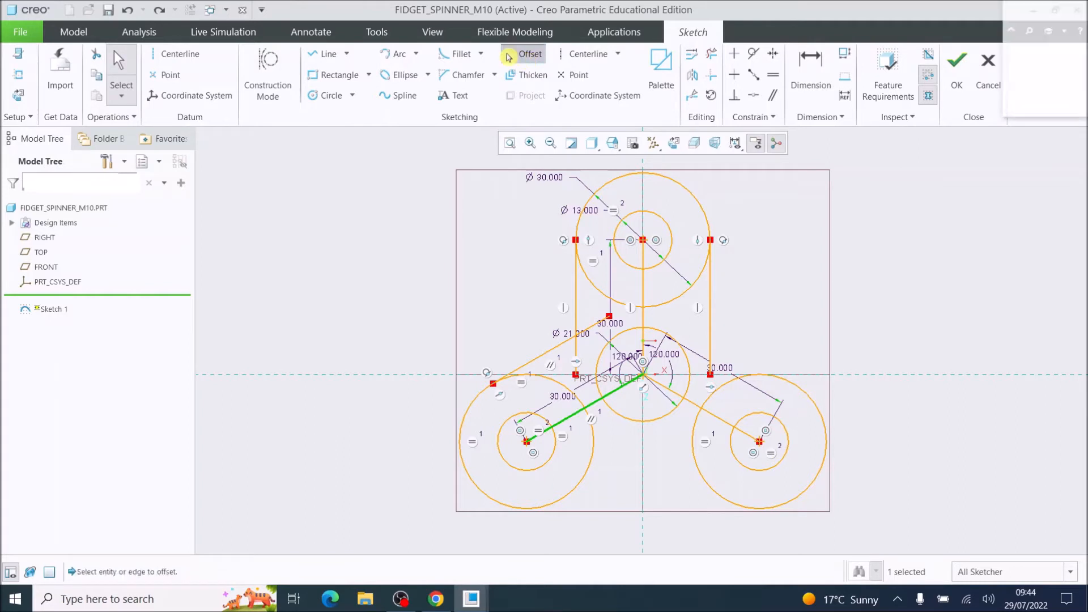
pyautogui.write('-15')
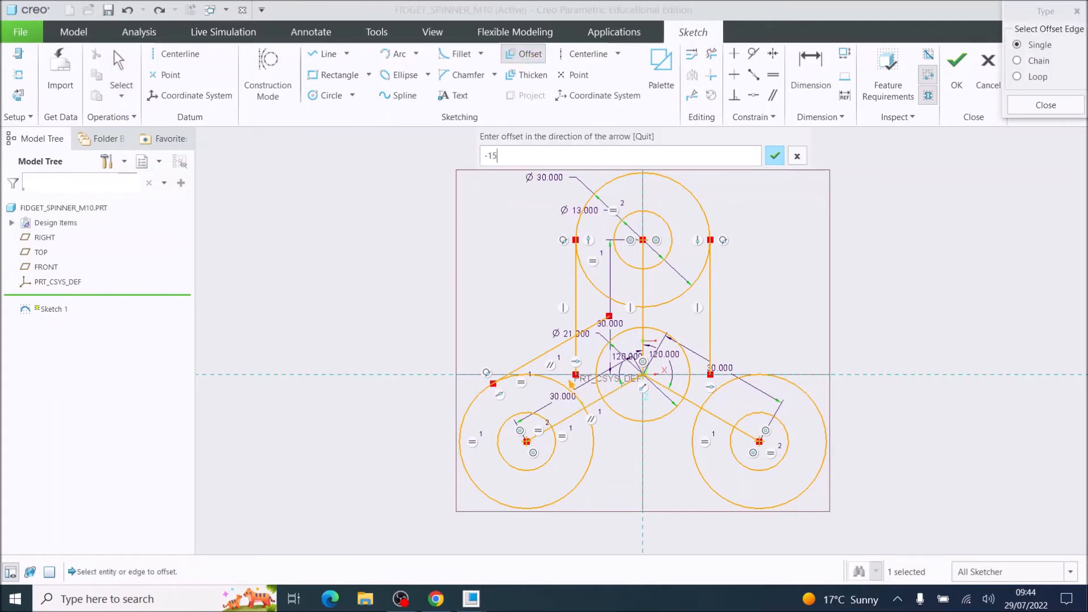
pyautogui.press('Return')
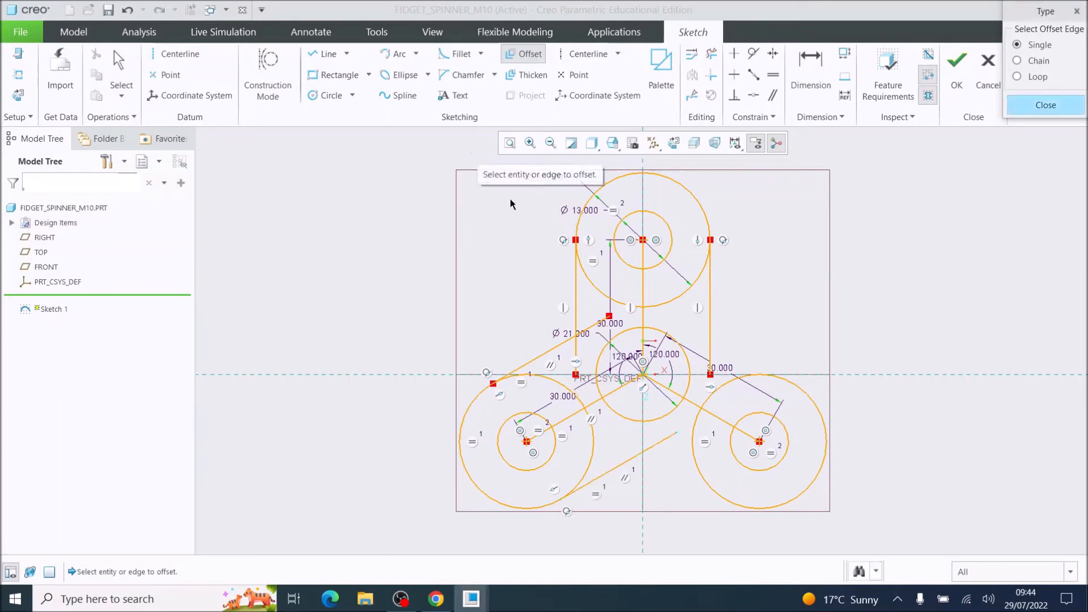
pyautogui.click(549, 351)
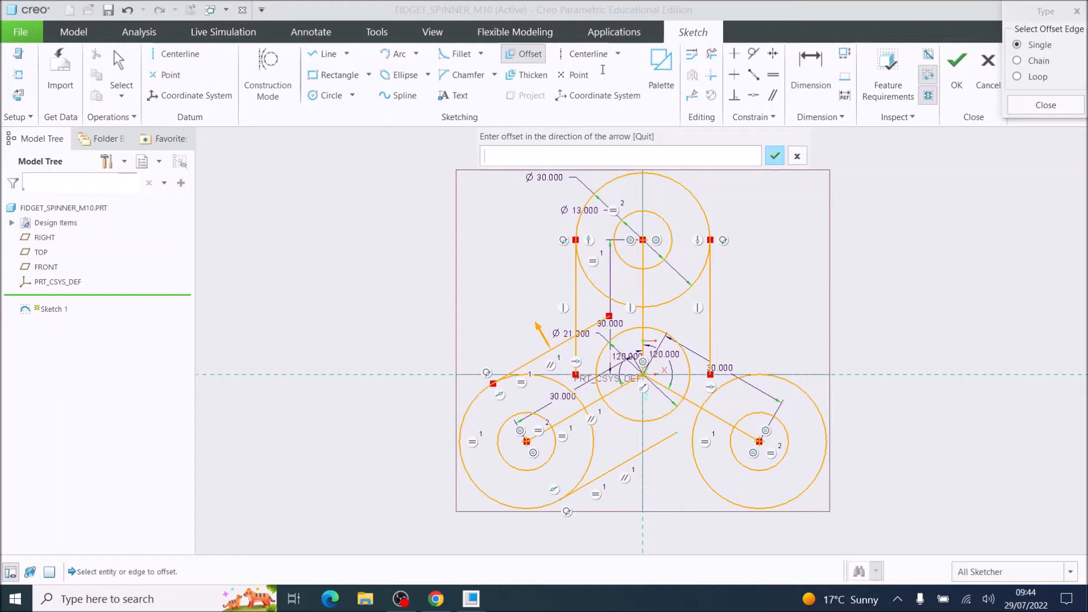
pyautogui.click(121, 61)
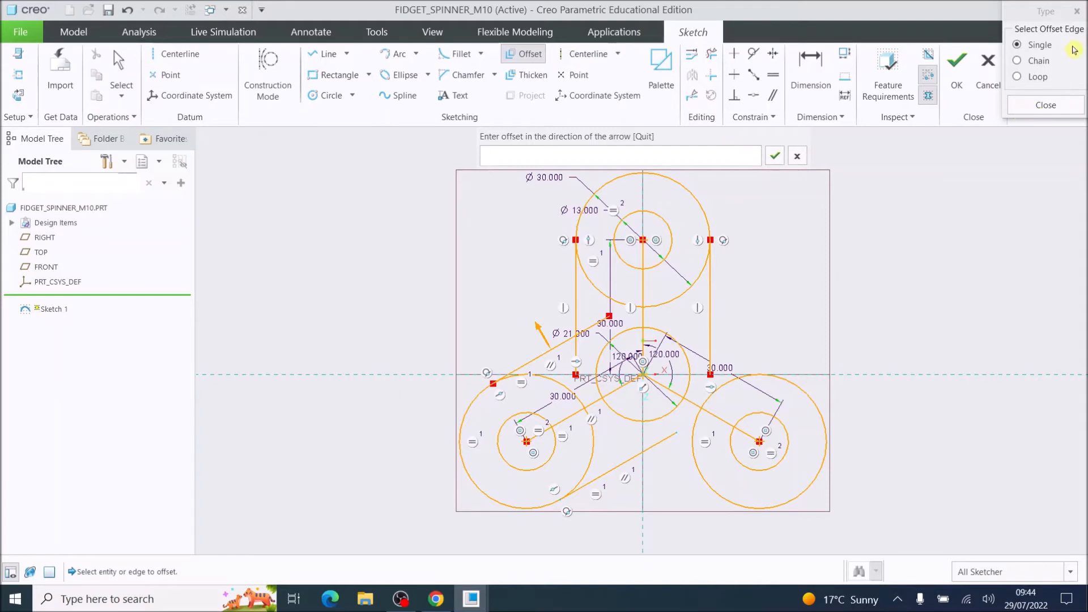
pyautogui.click(797, 156)
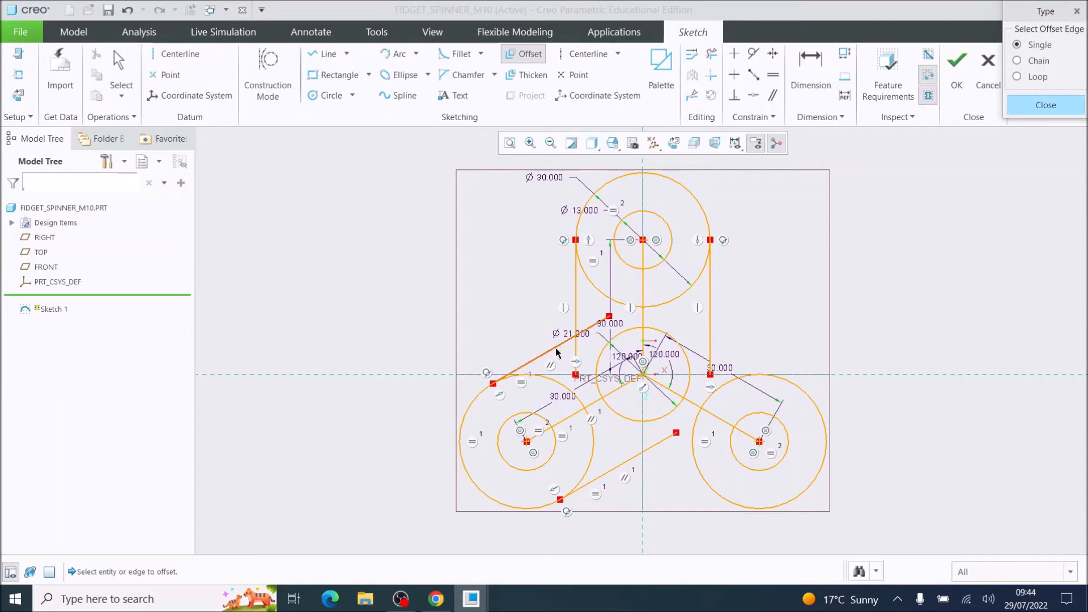
pyautogui.click(118, 60)
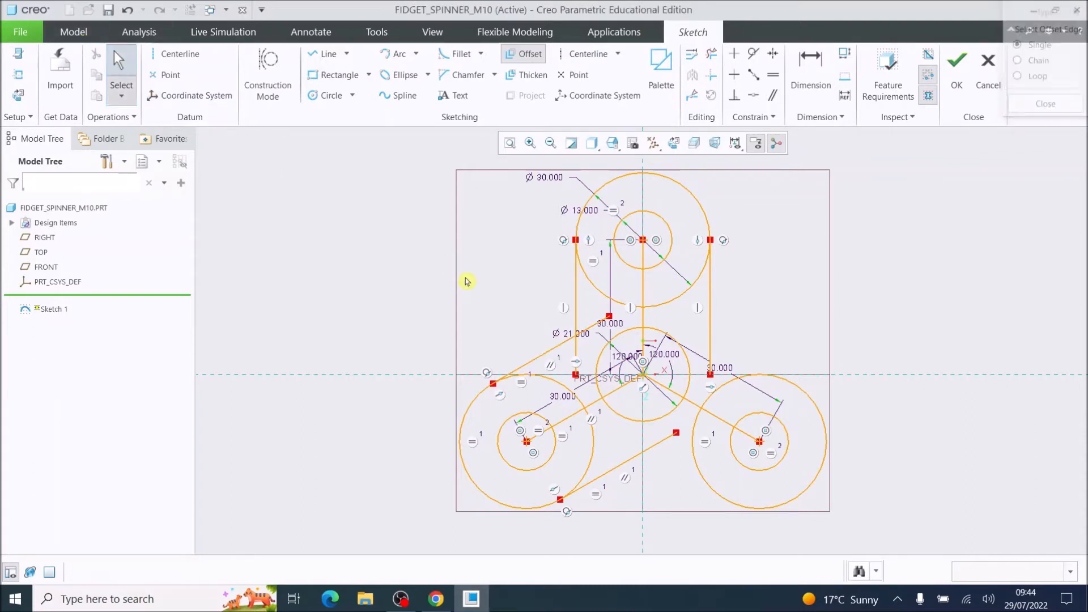
pyautogui.click(553, 360)
pyautogui.press('Delete')
pyautogui.hotkey('ctrl', 'z')
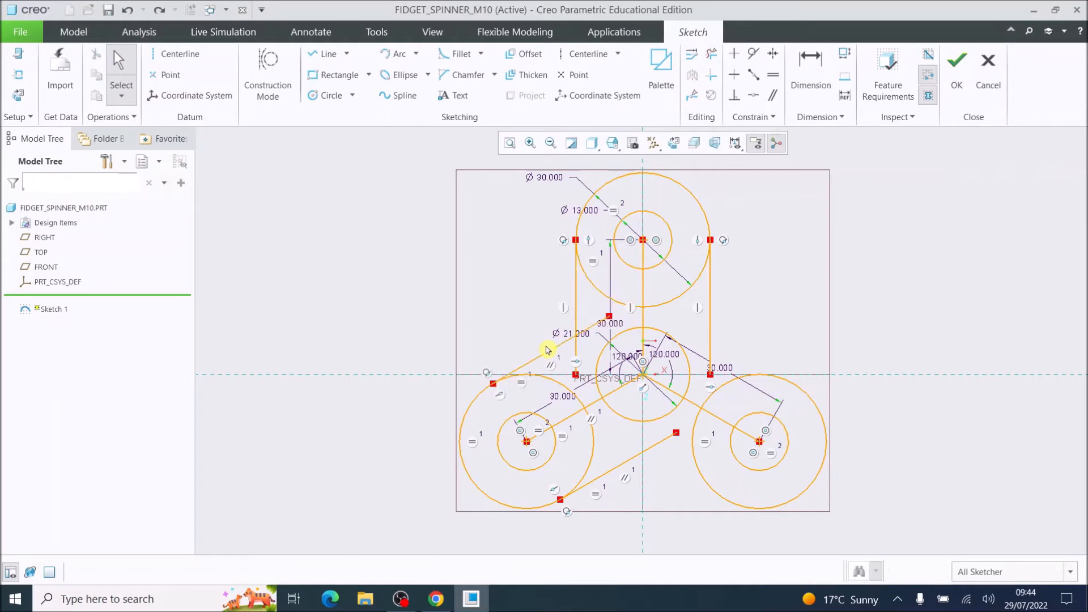
# Offset the right sloping arm line to both sides, by 15 on its lower side and -15 on its upper side.
pyautogui.click(696, 409)
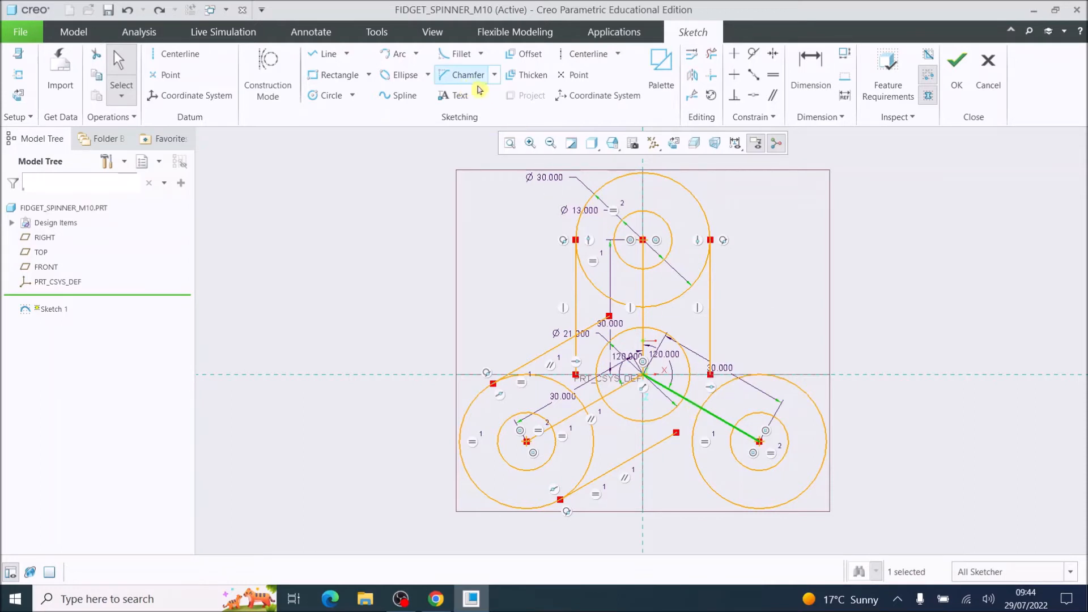
pyautogui.click(528, 56)
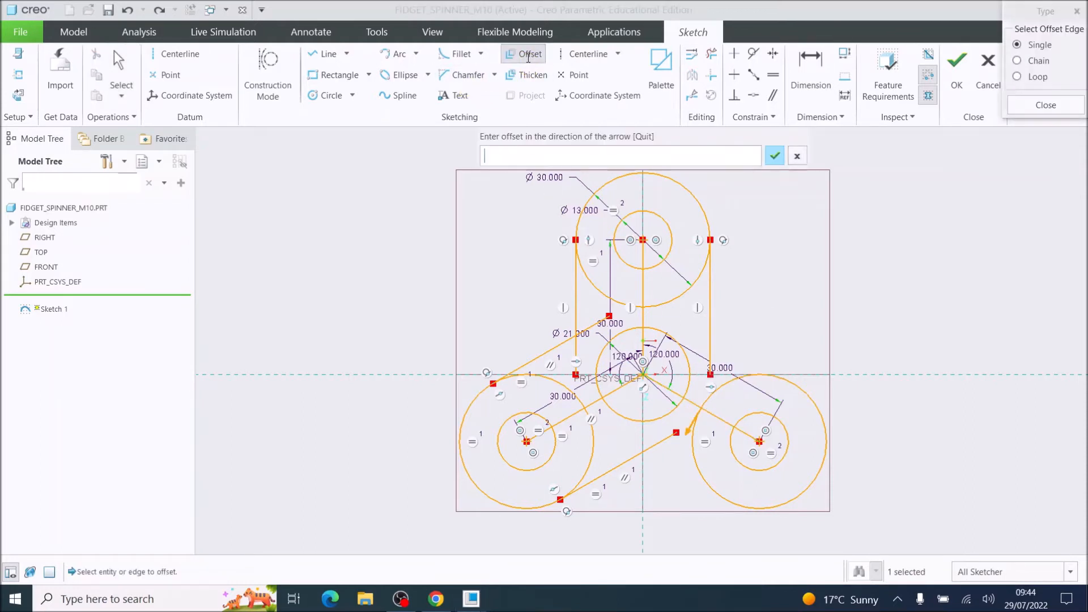
pyautogui.write('1')
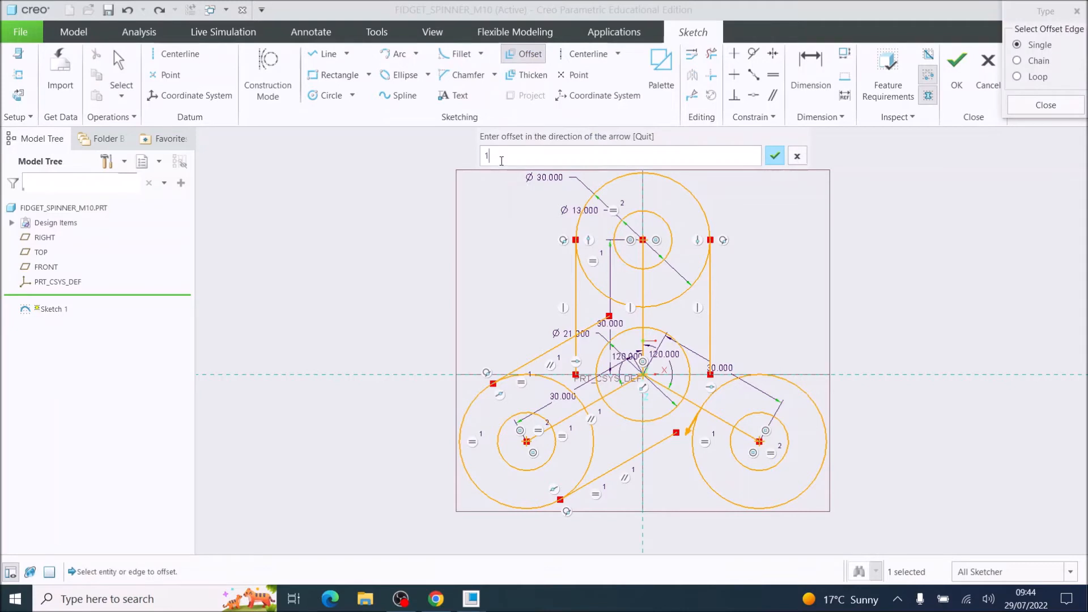
pyautogui.write('5')
pyautogui.press('Return')
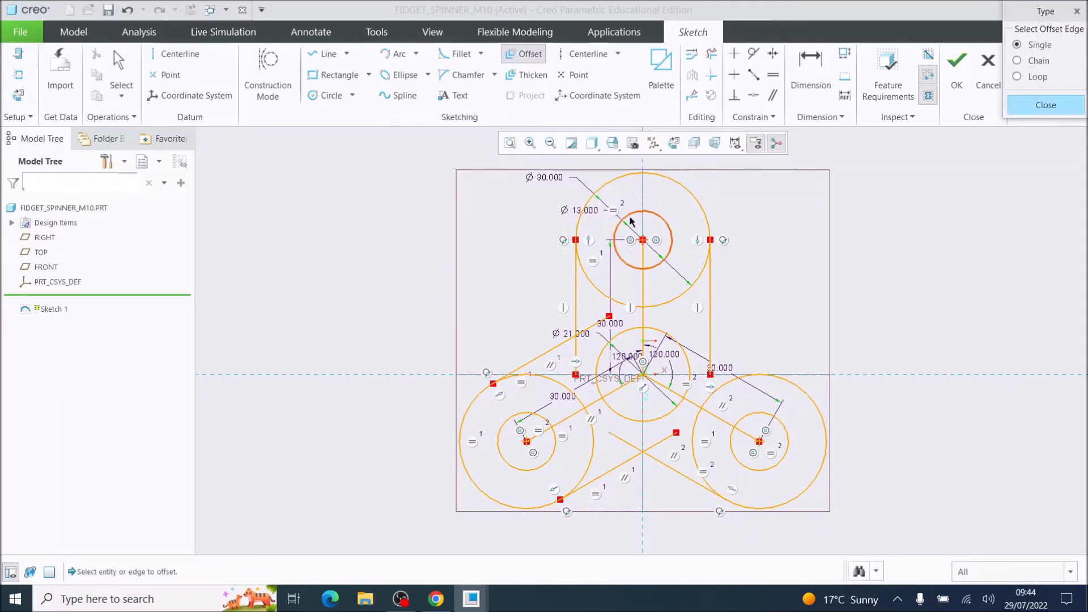
pyautogui.click(693, 403)
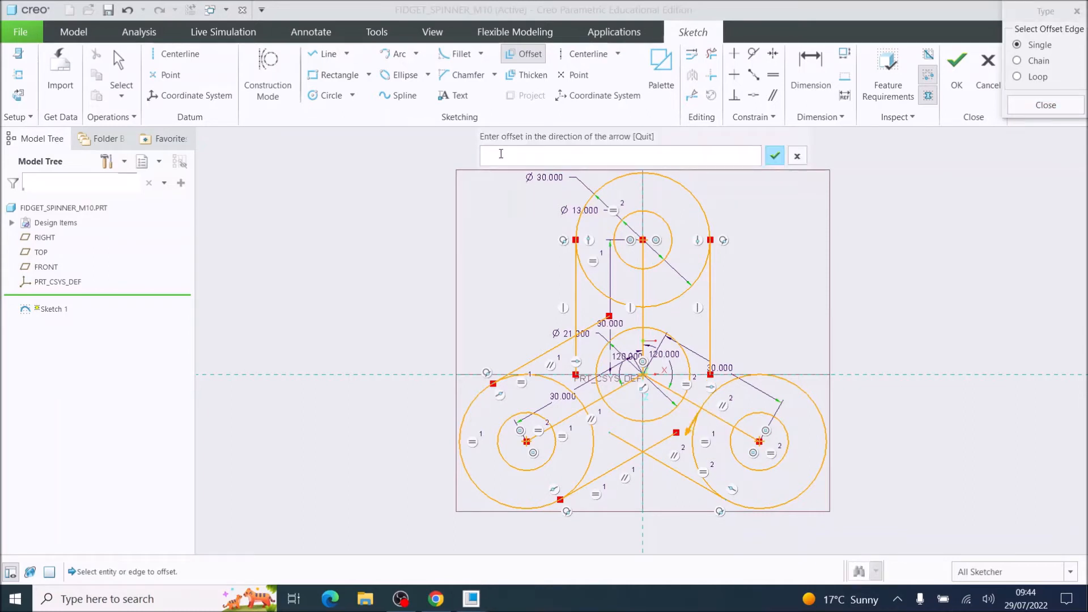
pyautogui.write('-15')
pyautogui.press('Return')
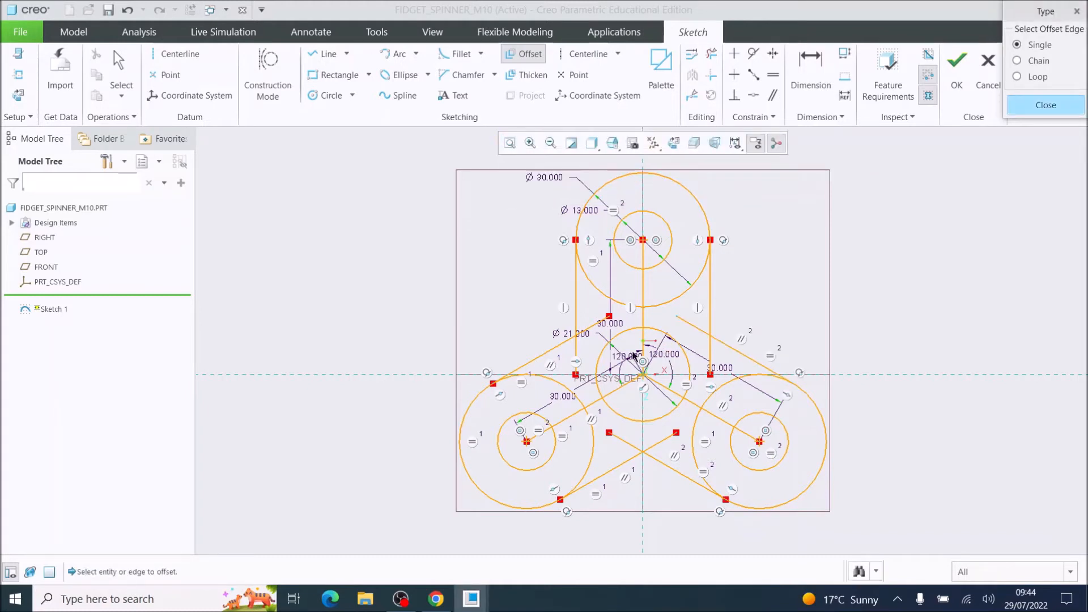
# Leave the Offset command and inspect the arm edges around the three end circles.
pyautogui.scroll(2, 630, 348)
pyautogui.scroll(-2, 595, 283)
pyautogui.scroll(1, 709, 432)
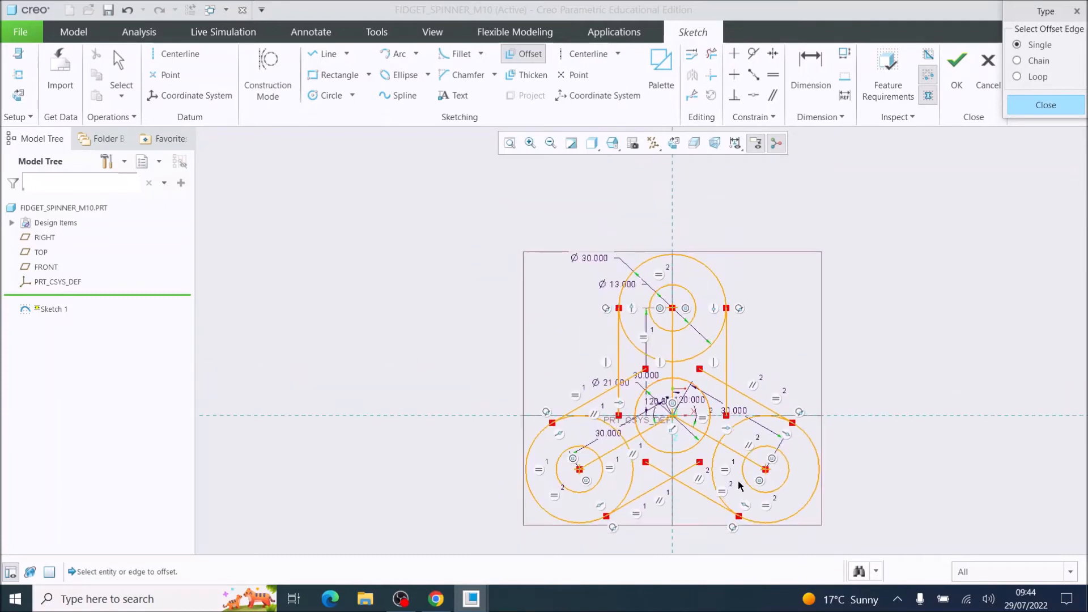
pyautogui.scroll(-1, 738, 479)
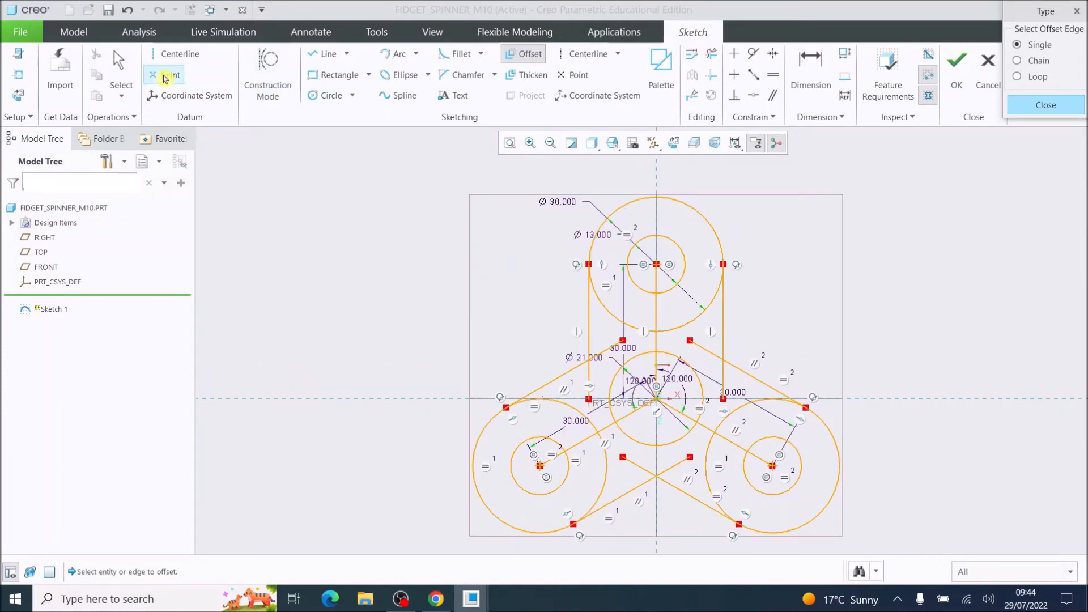
pyautogui.click(122, 61)
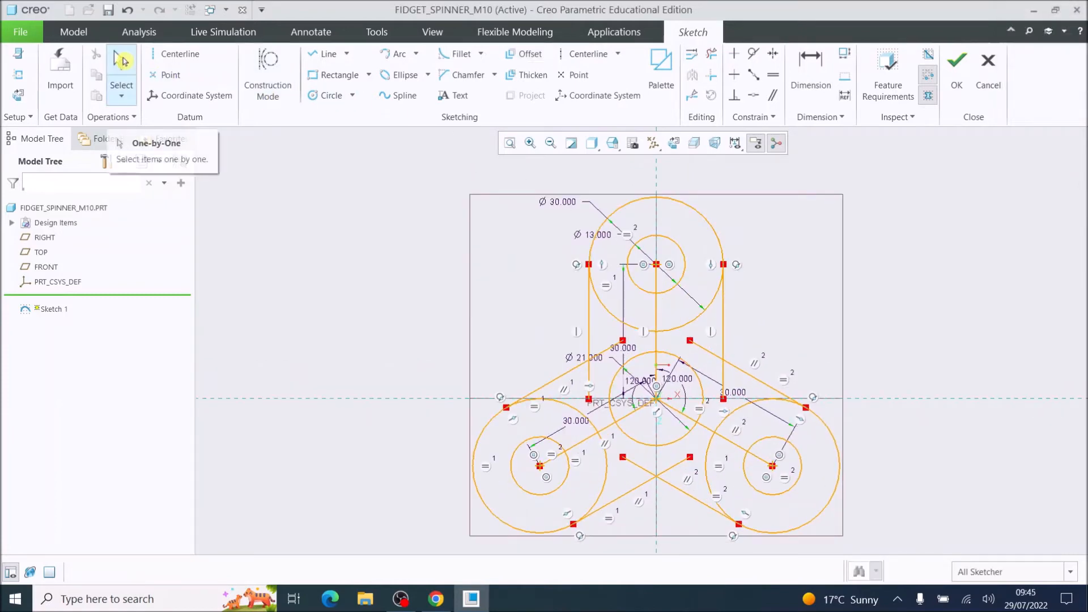
pyautogui.scroll(2, 753, 478)
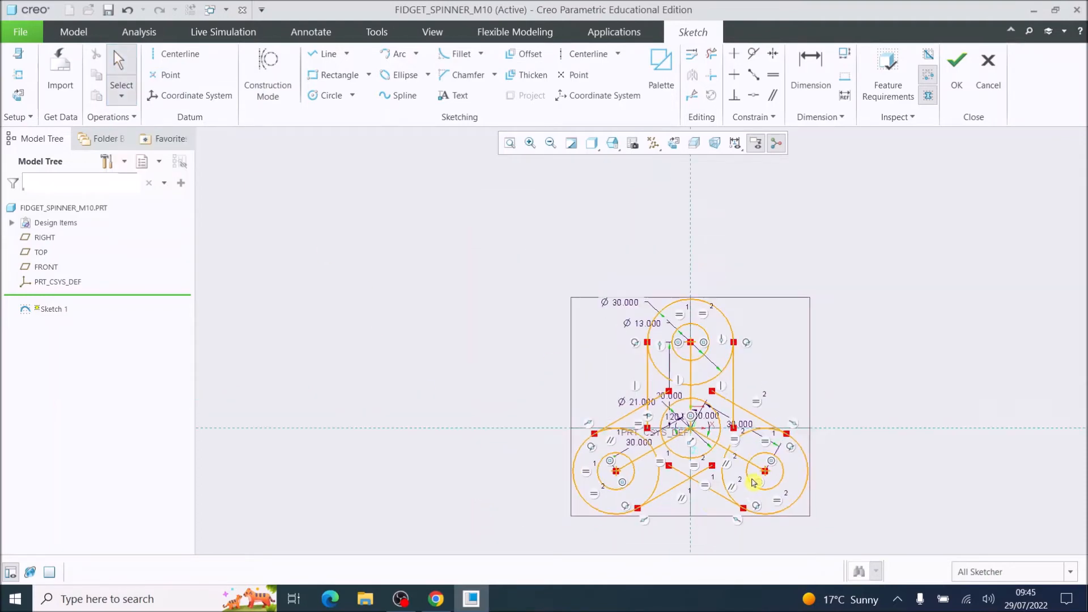
pyautogui.scroll(-1, 702, 509)
pyautogui.scroll(-1, 708, 505)
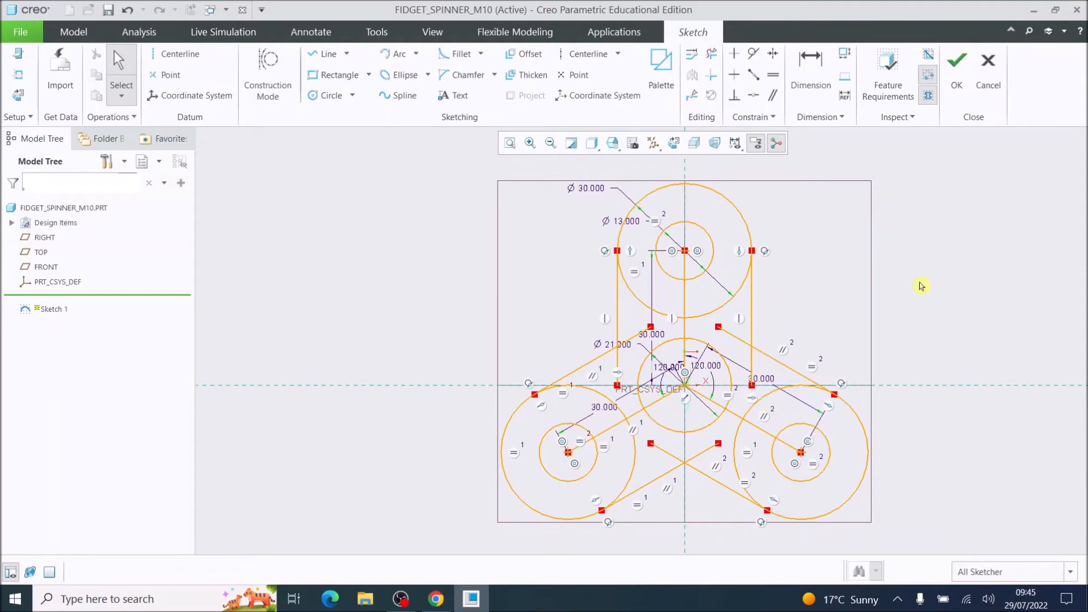
# Use Delete Segment to trim away the inner half of the upper arm's 30 mm outer circle between its two edges.
pyautogui.click(712, 57)
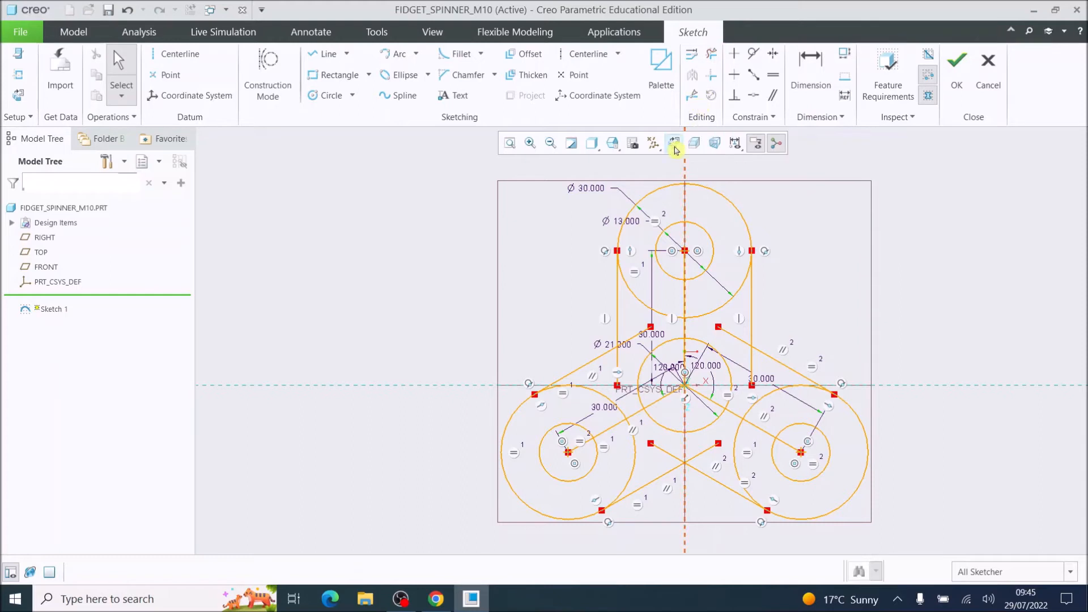
pyautogui.click(644, 308)
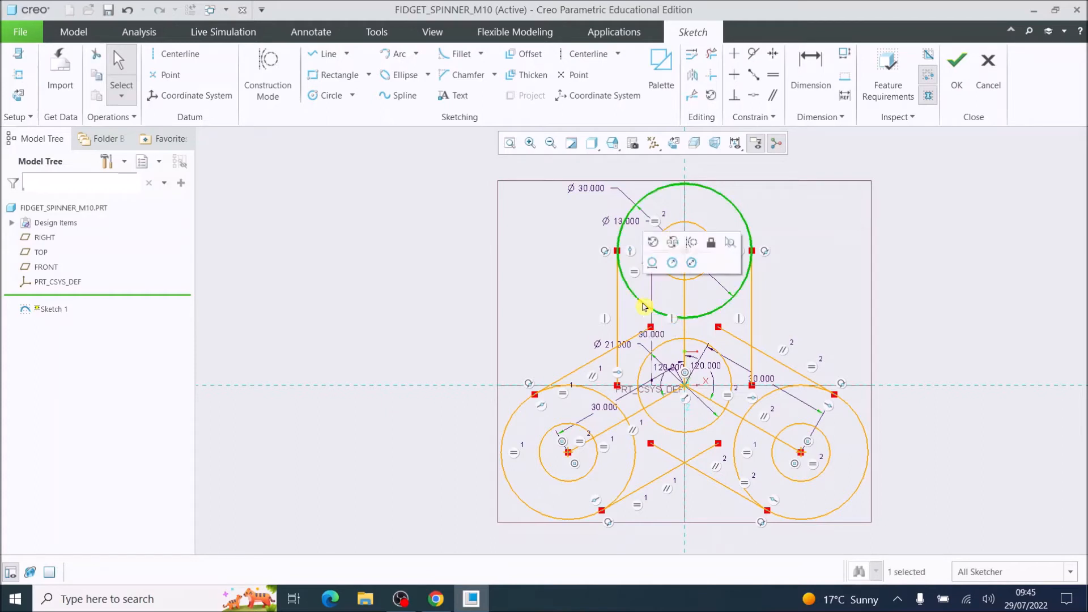
pyautogui.click(712, 55)
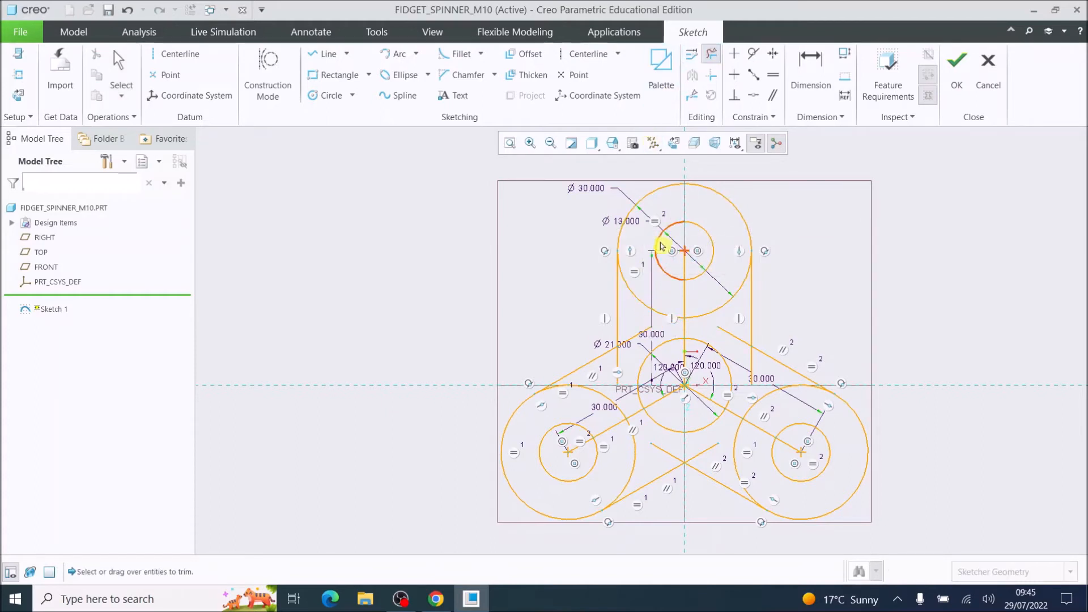
pyautogui.click(636, 301)
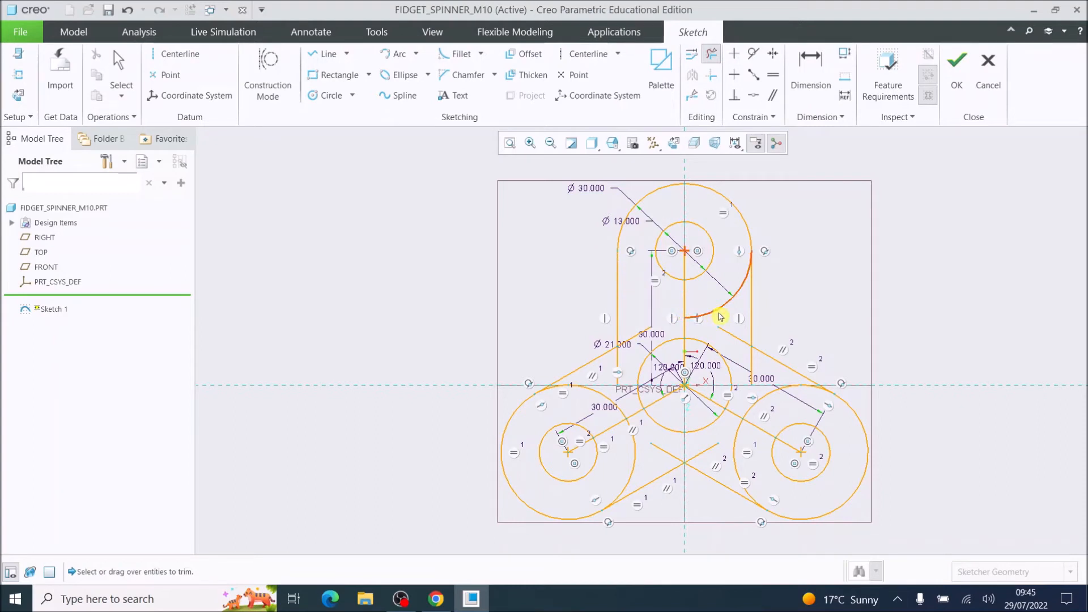
pyautogui.click(720, 316)
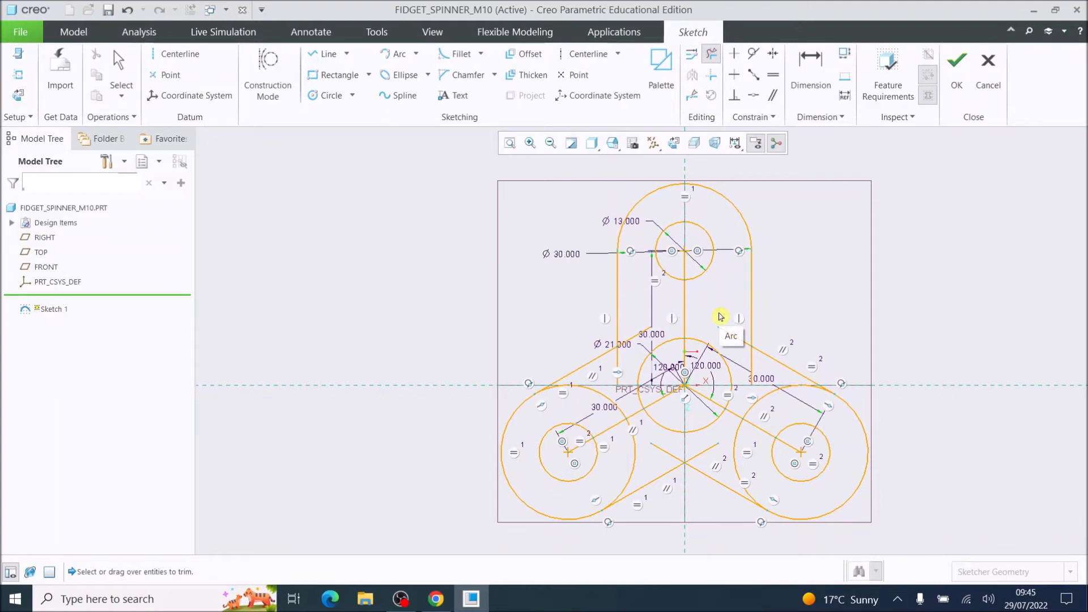
# Trim away the inner portion of the lower-left arm's outer circle between its two tangent edge lines.
pyautogui.click(611, 403)
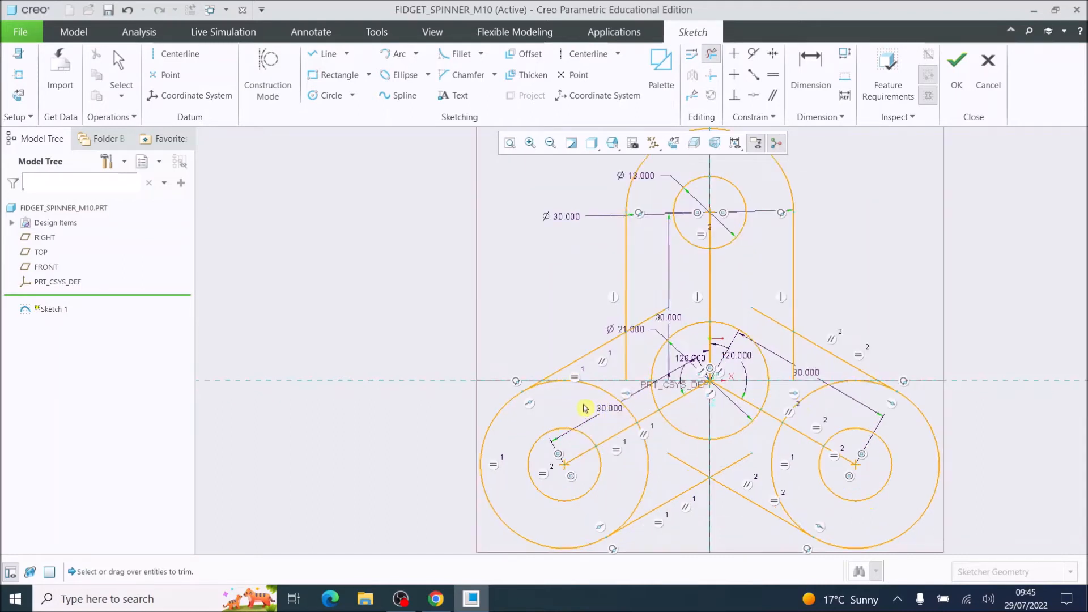
pyautogui.scroll(-2, 585, 406)
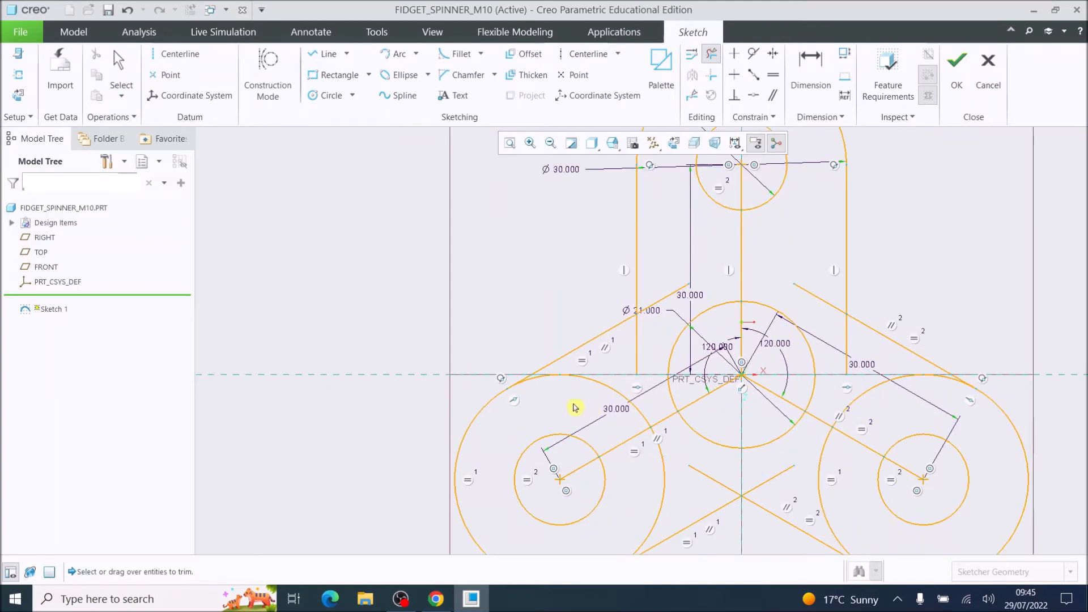
pyautogui.click(604, 389)
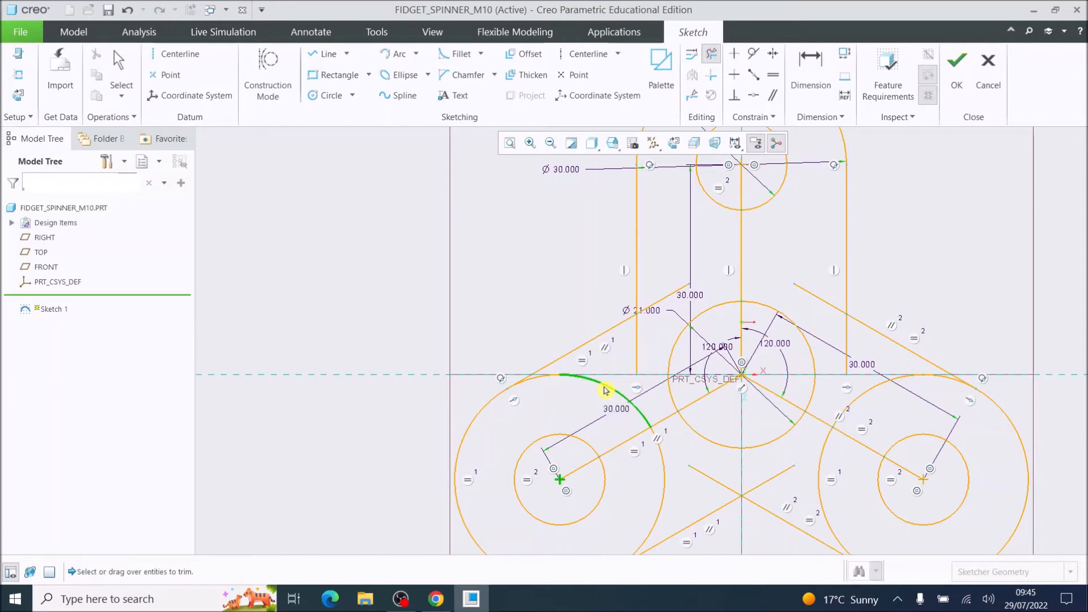
pyautogui.click(540, 383)
pyautogui.click(665, 490)
pyautogui.scroll(4, 667, 491)
pyautogui.scroll(-2, 646, 514)
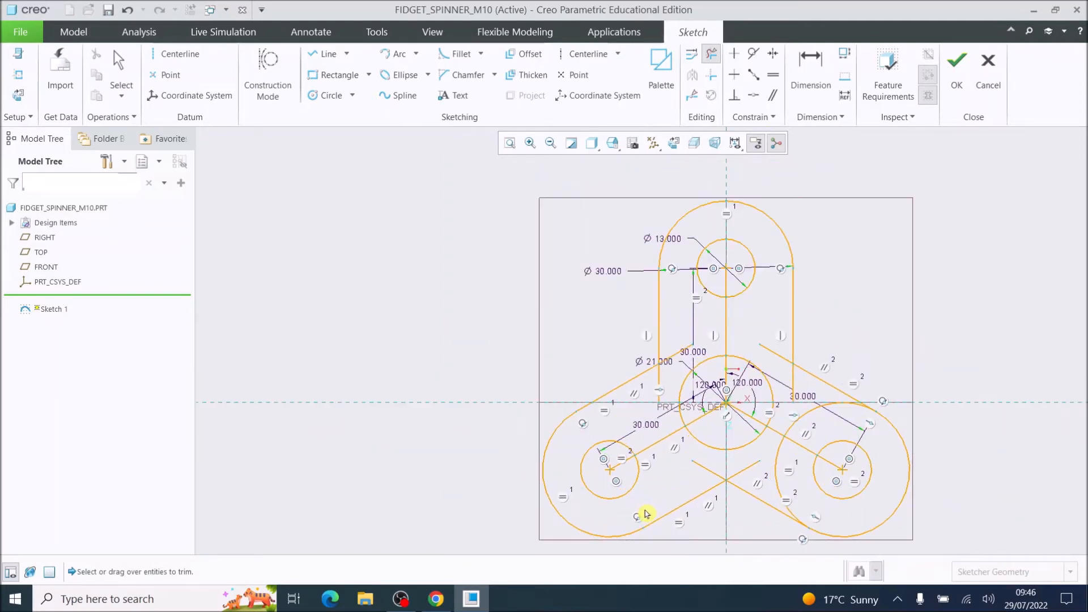
# Trim away the inner portion of the lower-right arm's outer circle, including the small remaining arc beside the upper edge line.
pyautogui.scroll(2, 646, 514)
pyautogui.scroll(-4, 741, 485)
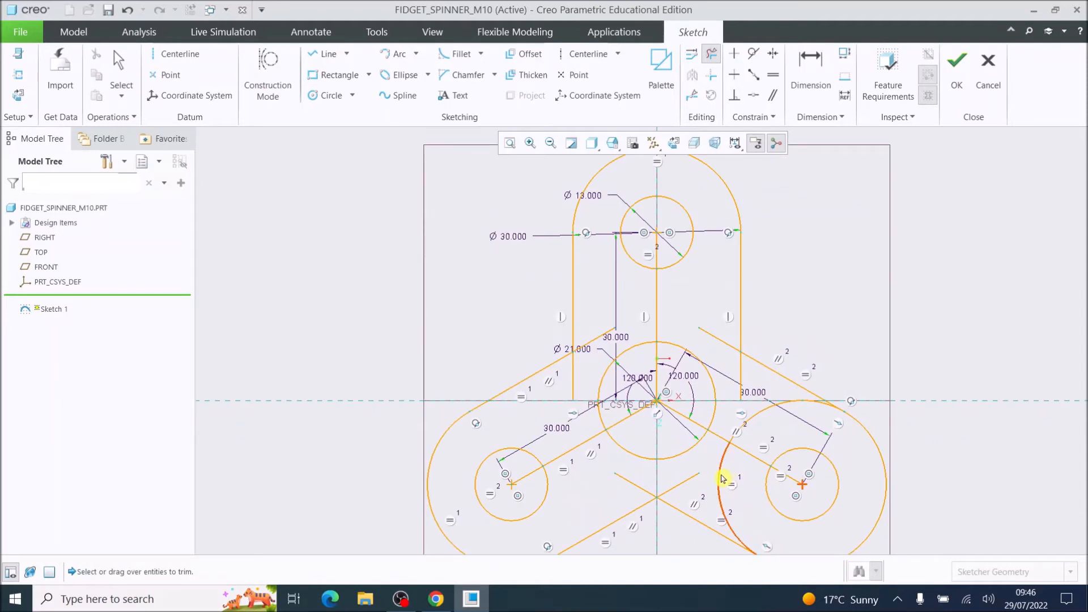
pyautogui.click(722, 479)
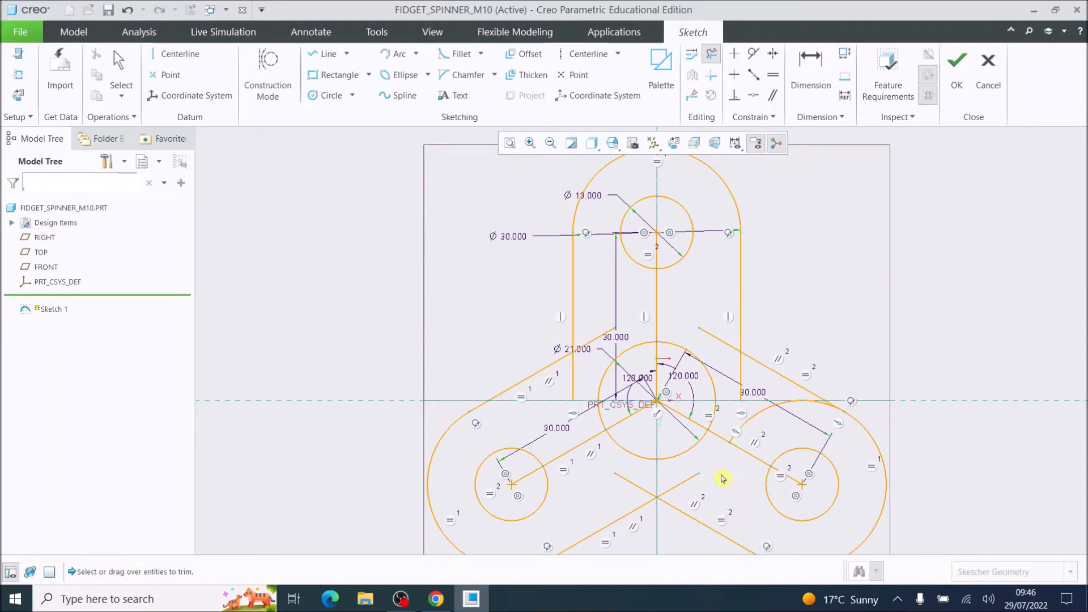
pyautogui.click(758, 422)
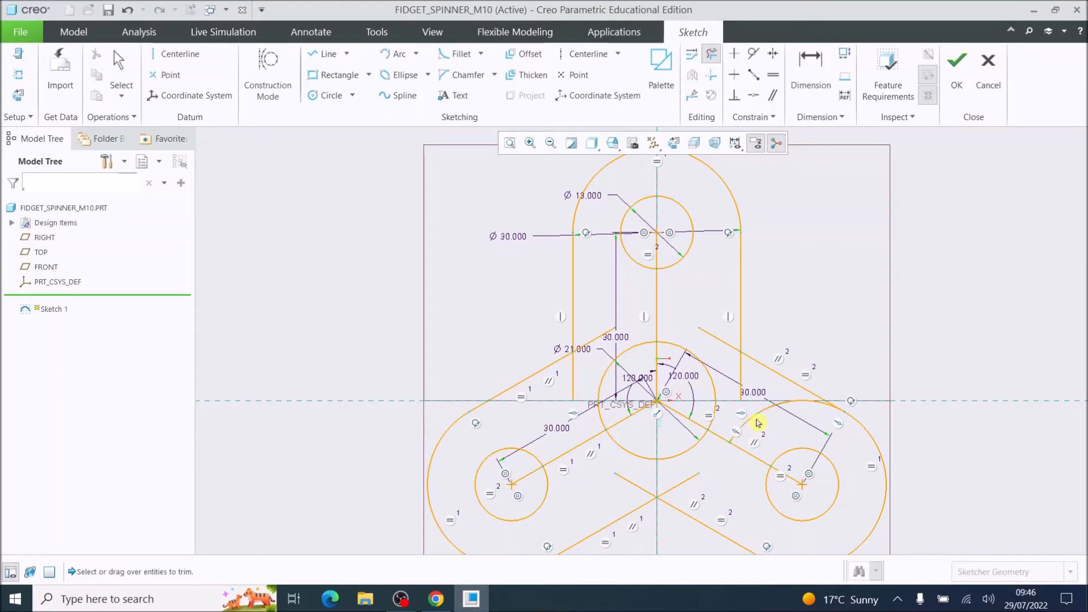
pyautogui.click(822, 409)
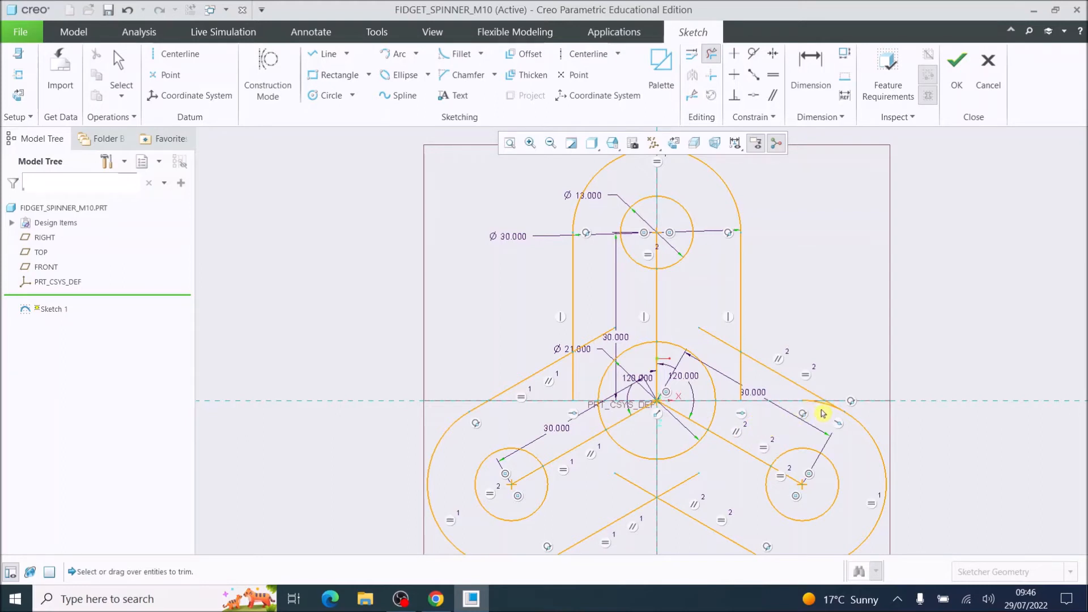
pyautogui.scroll(-3, 822, 413)
pyautogui.scroll(-2, 823, 407)
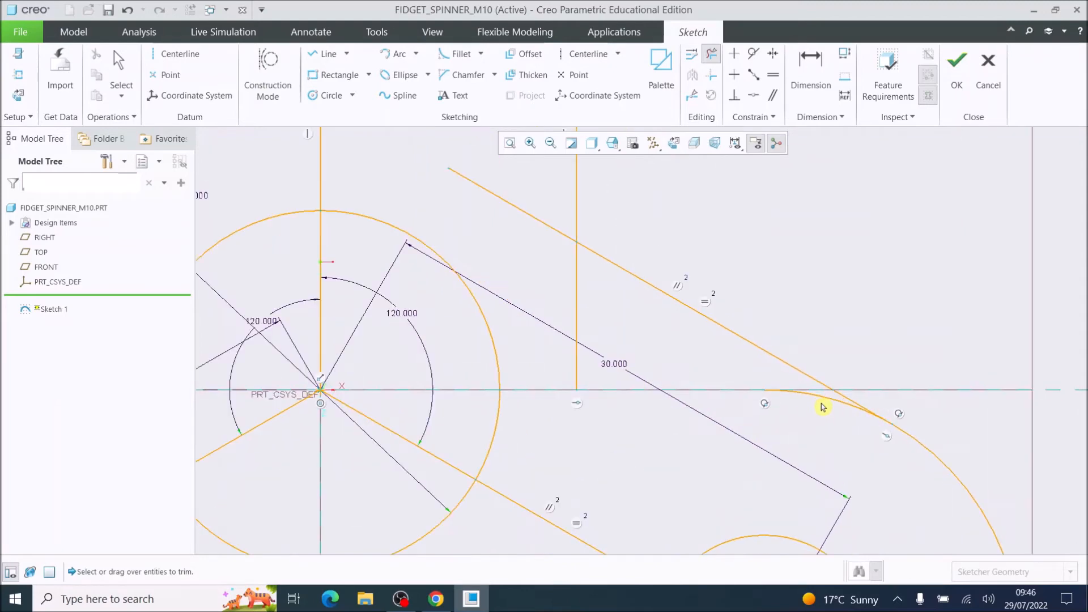
pyautogui.click(823, 403)
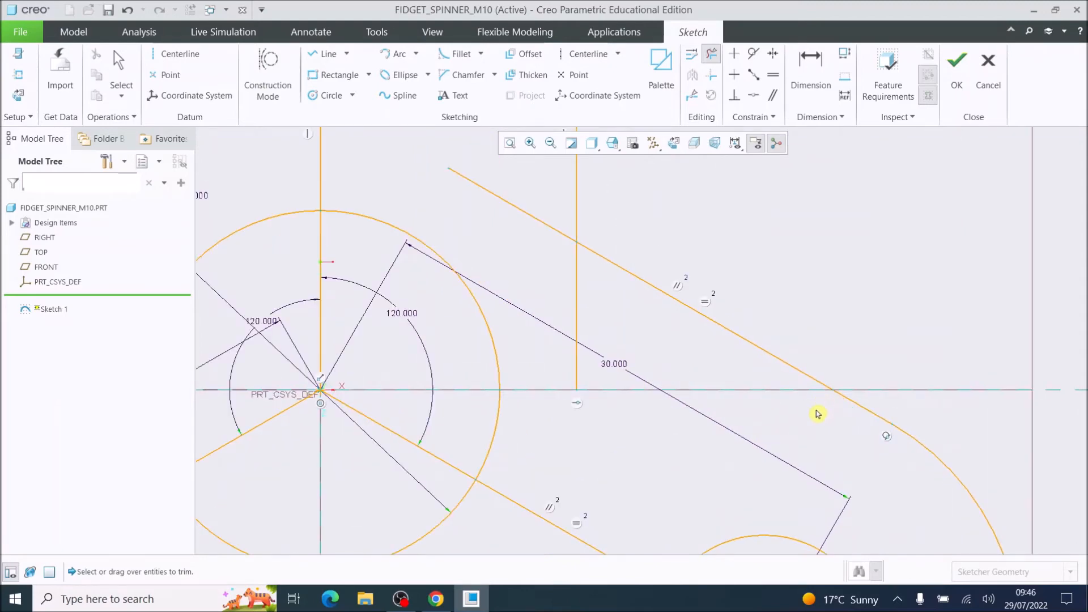
# Trim the overlapping ends of the arm edge lines at the three inner corners where neighbouring arms cross.
pyautogui.scroll(5, 818, 413)
pyautogui.scroll(-5, 748, 437)
pyautogui.scroll(4, 747, 435)
pyautogui.scroll(-2, 687, 453)
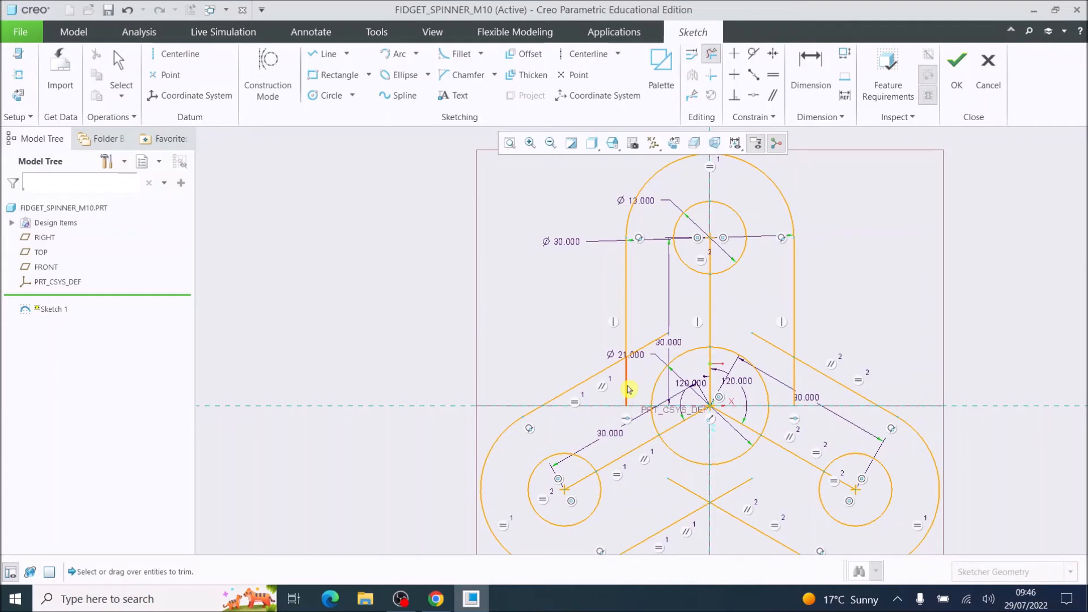
pyautogui.click(650, 351)
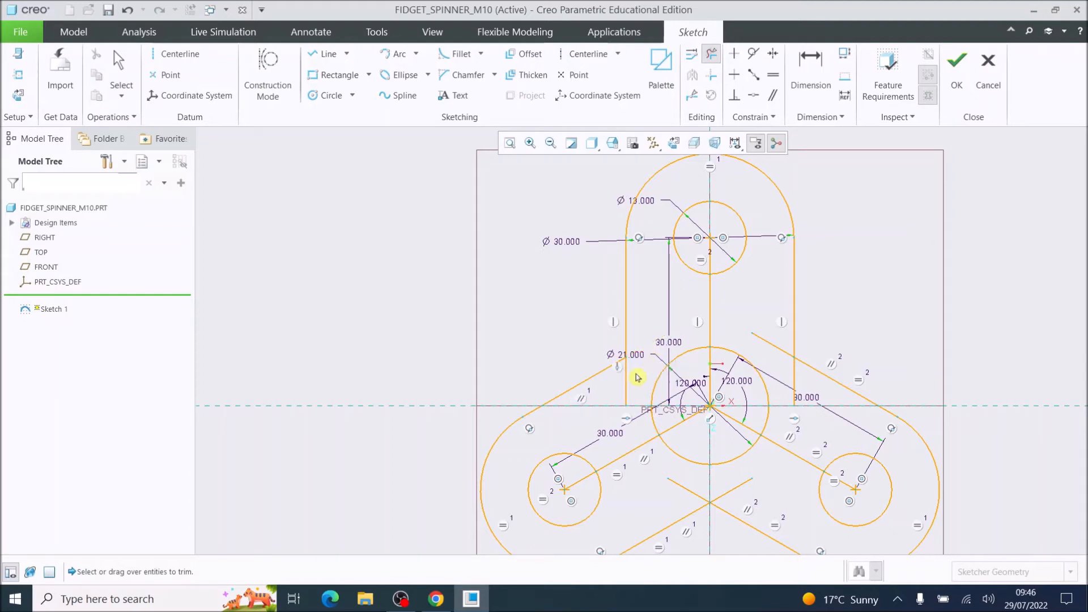
pyautogui.click(626, 389)
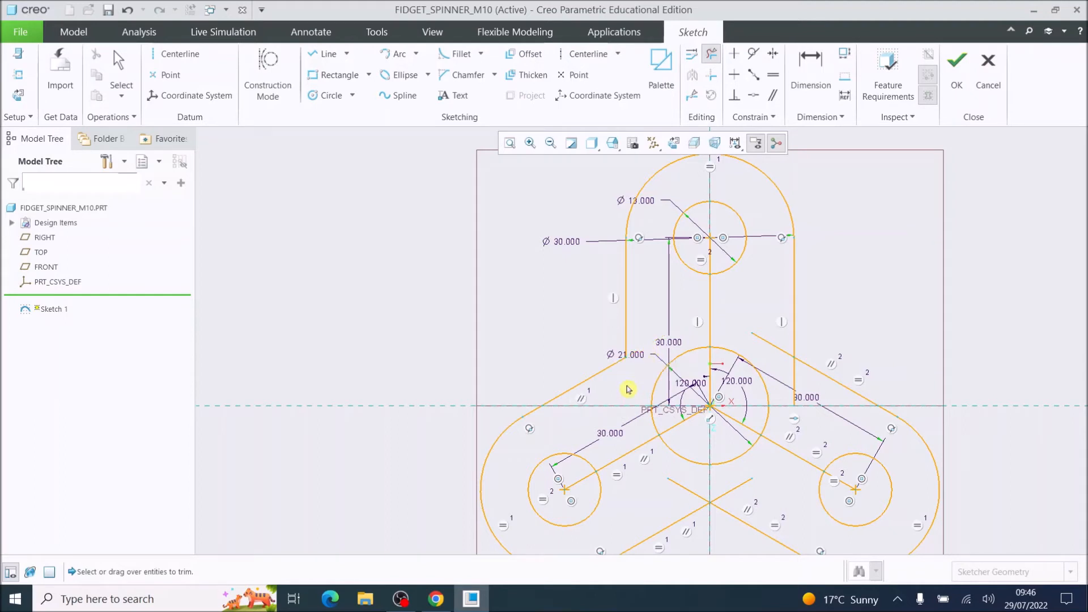
pyautogui.click(778, 353)
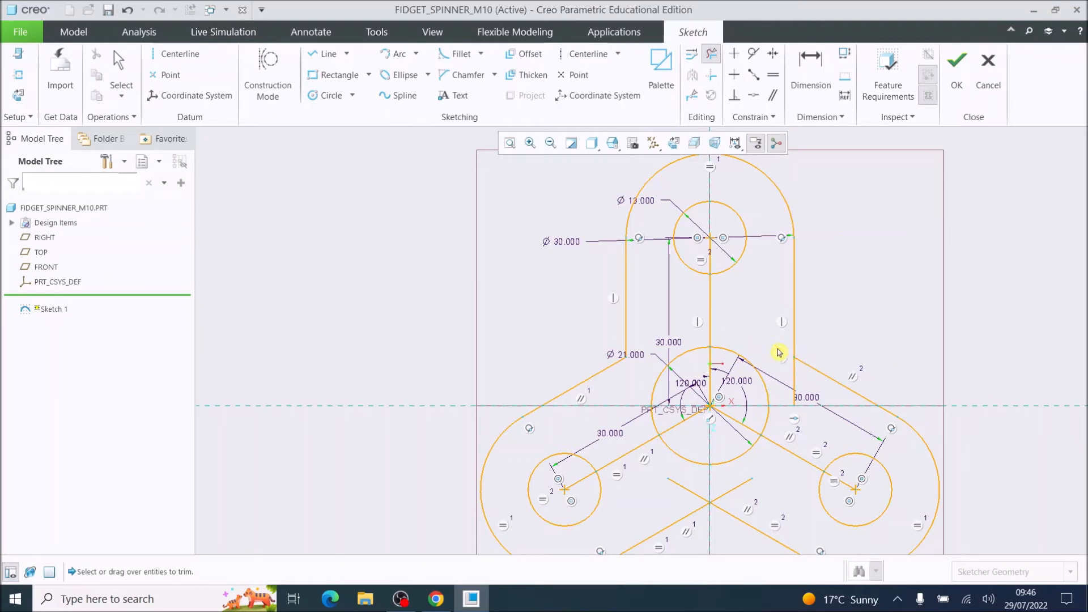
pyautogui.click(795, 380)
pyautogui.click(734, 495)
pyautogui.click(687, 490)
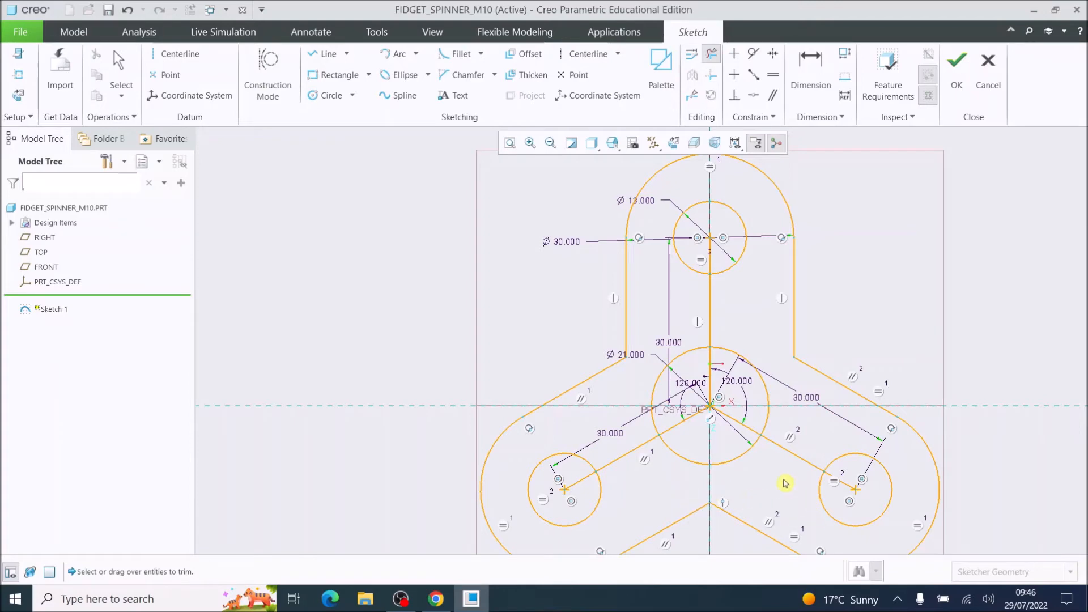
# Delete all segments of the vertical centre line between the upper arm's hole centre and the sketch origin.
pyautogui.scroll(-2, 784, 483)
pyautogui.scroll(3, 782, 469)
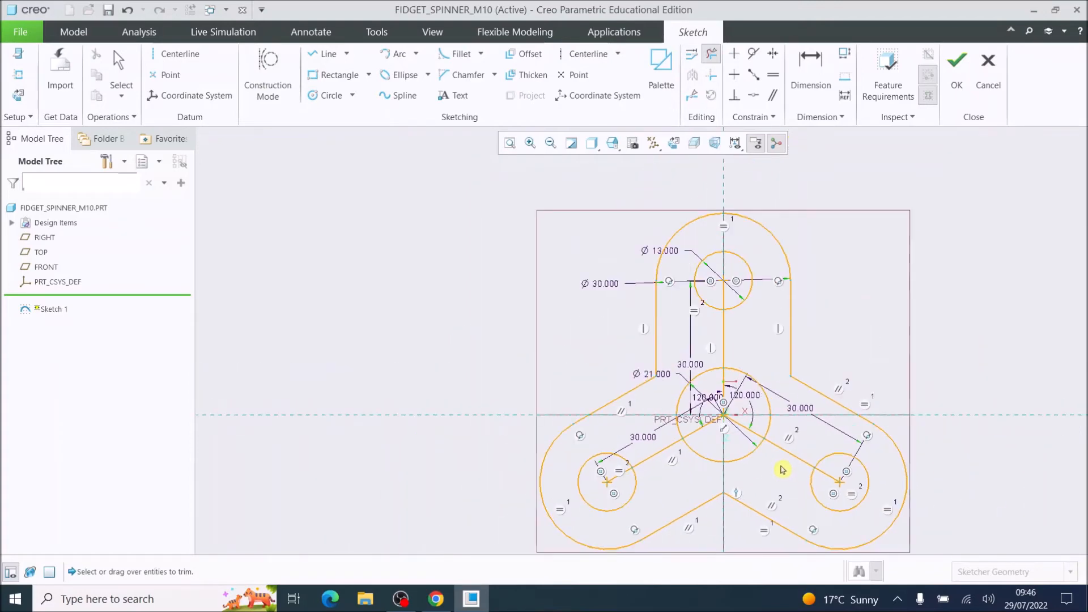
pyautogui.scroll(-1, 780, 459)
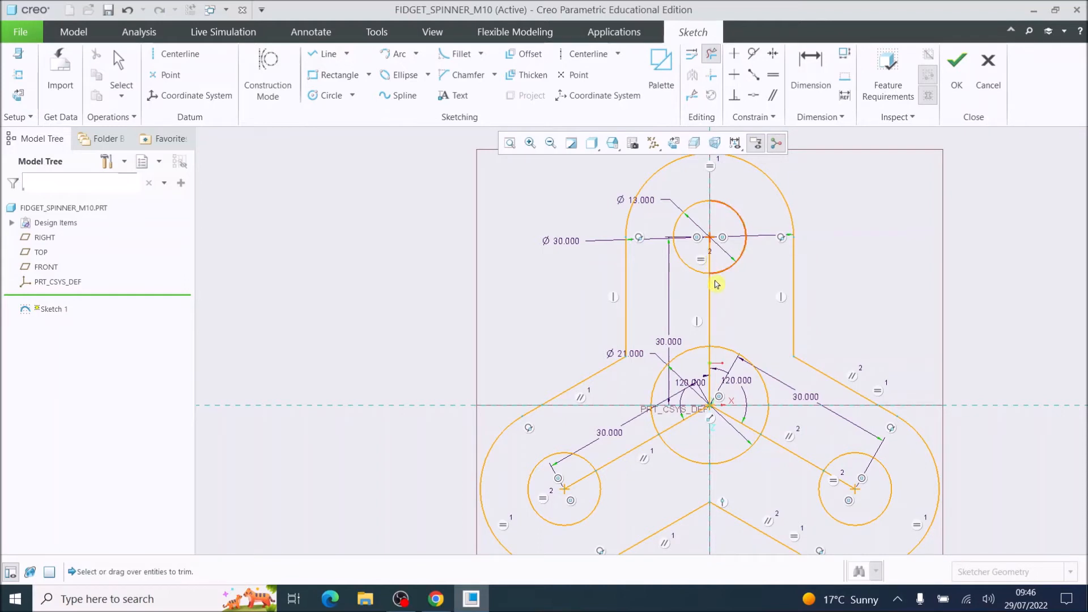
pyautogui.click(709, 255)
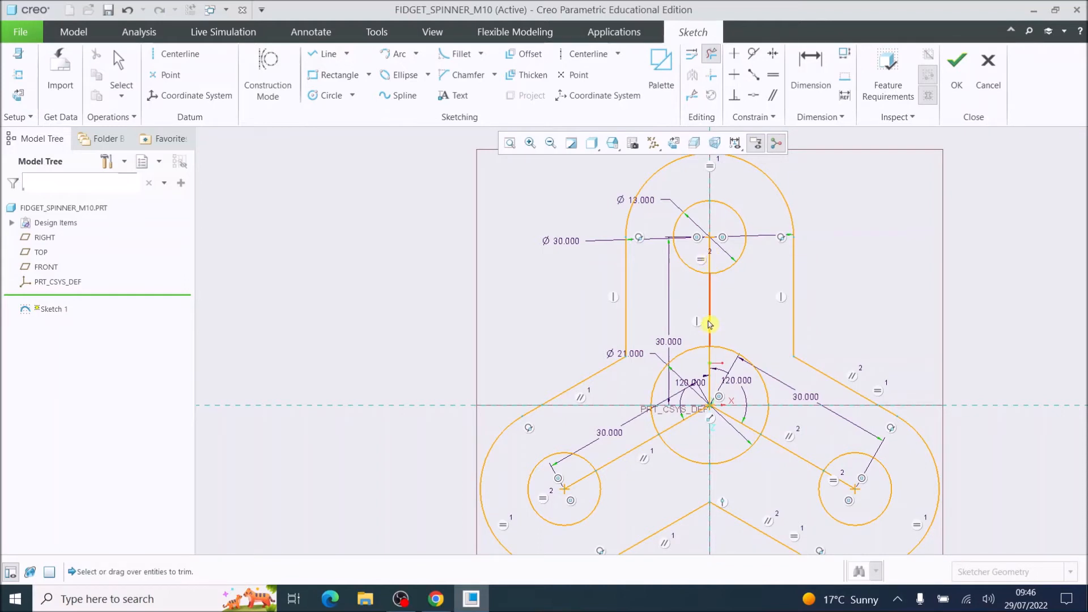
pyautogui.click(710, 258)
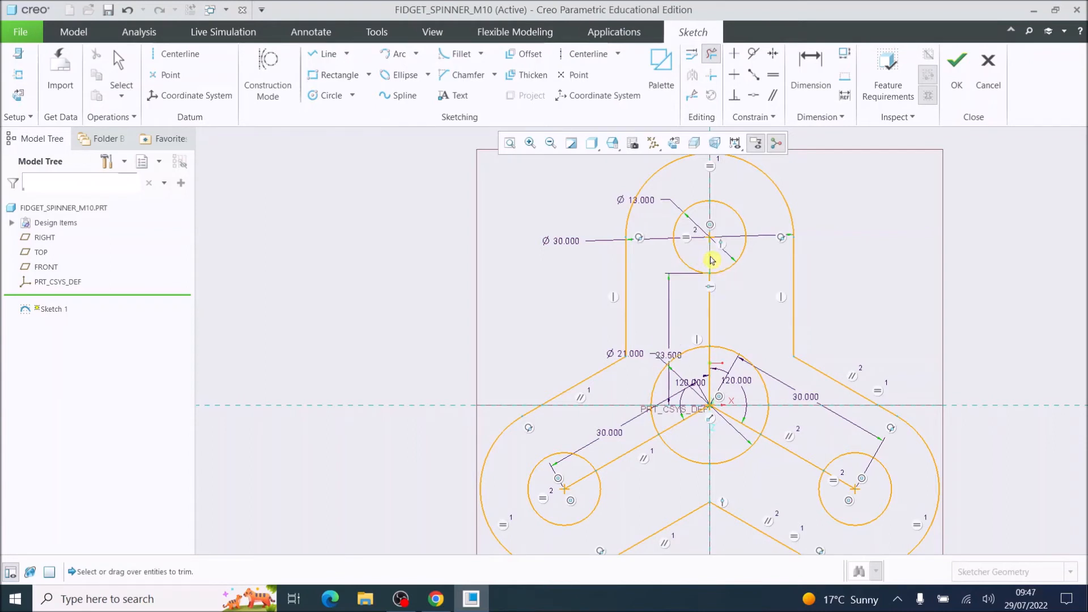
pyautogui.click(713, 307)
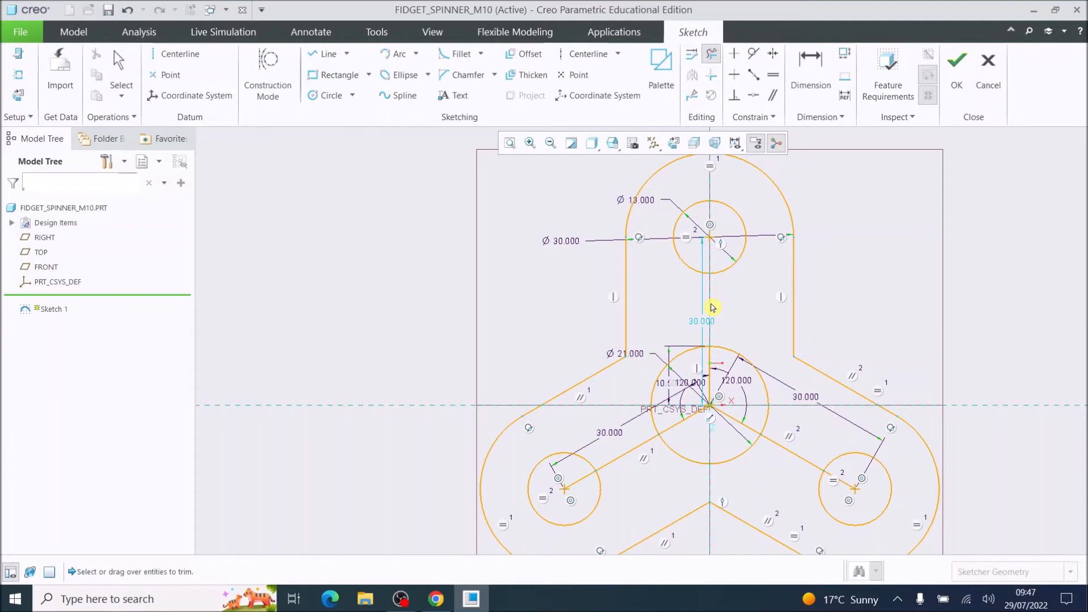
pyautogui.click(712, 379)
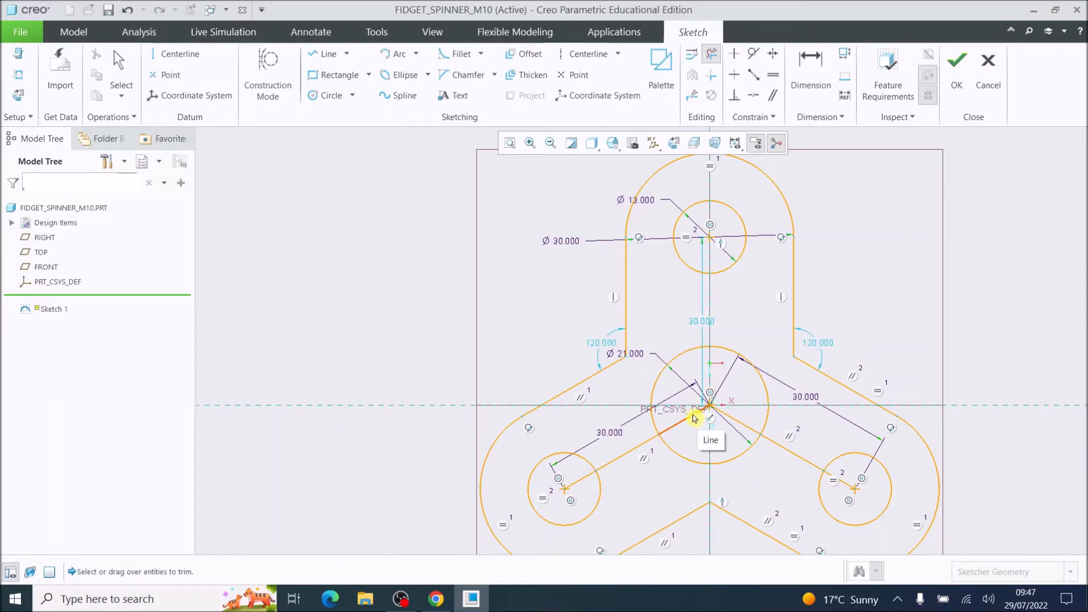
# Delete all segments of the two sloping centre lines between the origin and the lower arms' hole centres.
pyautogui.click(694, 418)
pyautogui.click(644, 448)
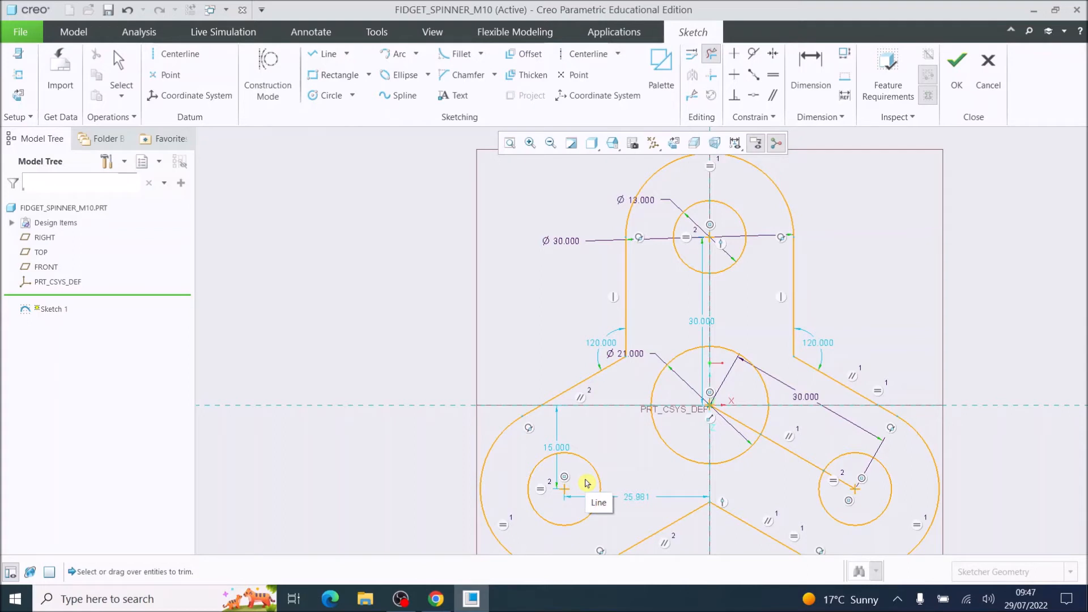
pyautogui.click(735, 426)
pyautogui.click(787, 455)
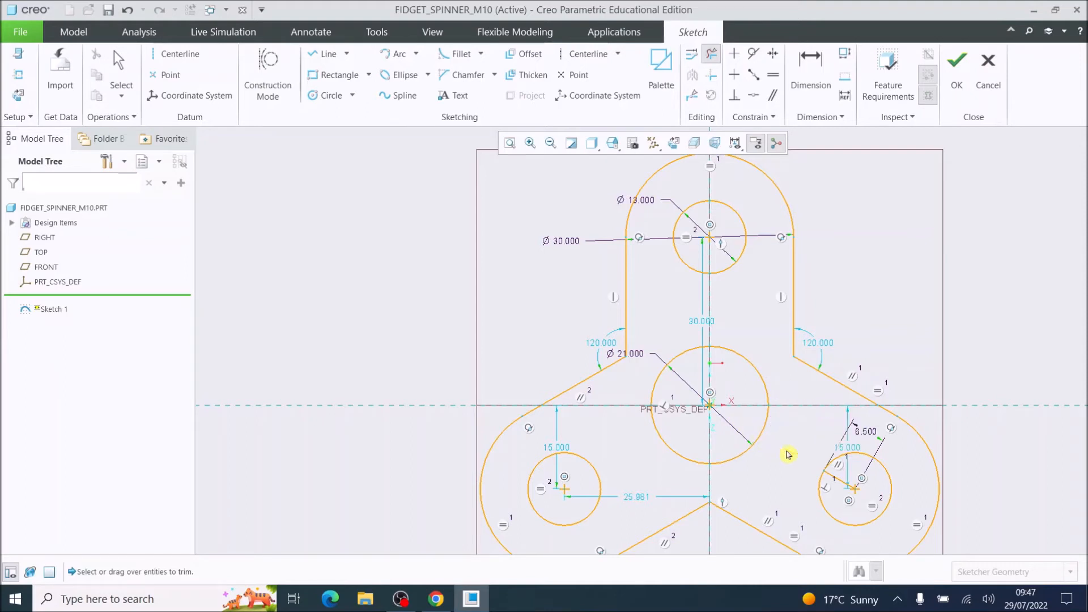
pyautogui.click(840, 486)
pyautogui.scroll(3, 787, 444)
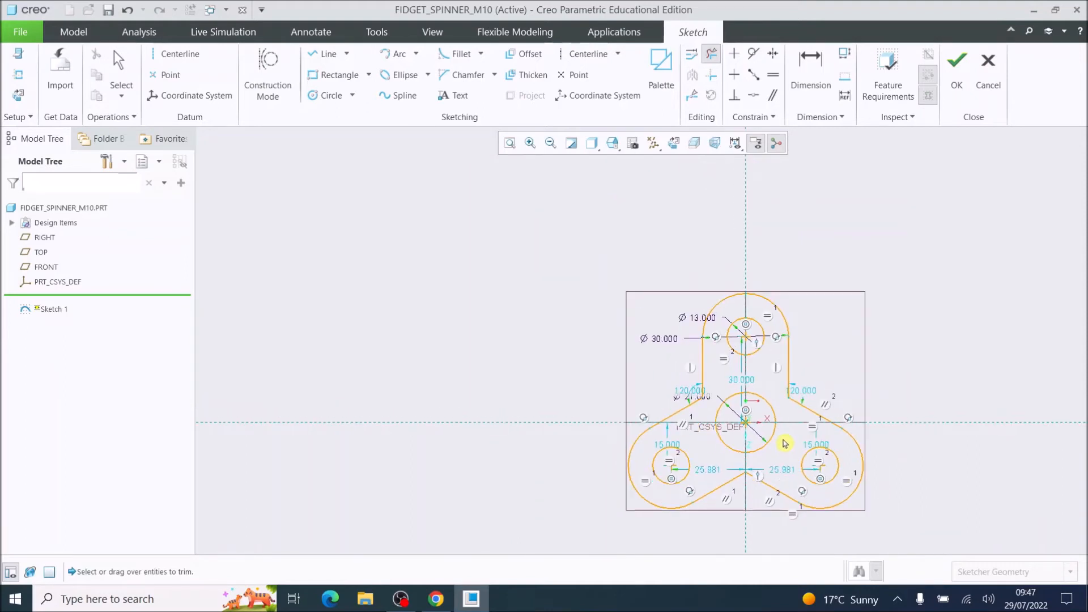
pyautogui.scroll(-3, 792, 469)
pyautogui.scroll(2, 792, 469)
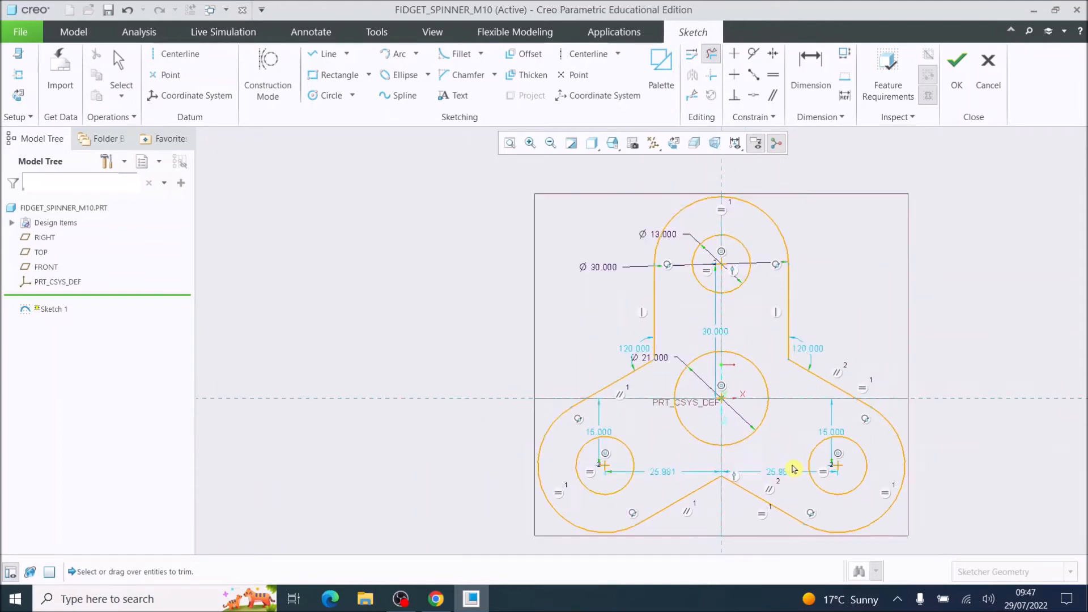
# Inspect the inner corners, tangent points and hole centres of the trimmed spinner outline for gaps or leftover segments.
pyautogui.scroll(-3, 751, 487)
pyautogui.scroll(-5, 719, 456)
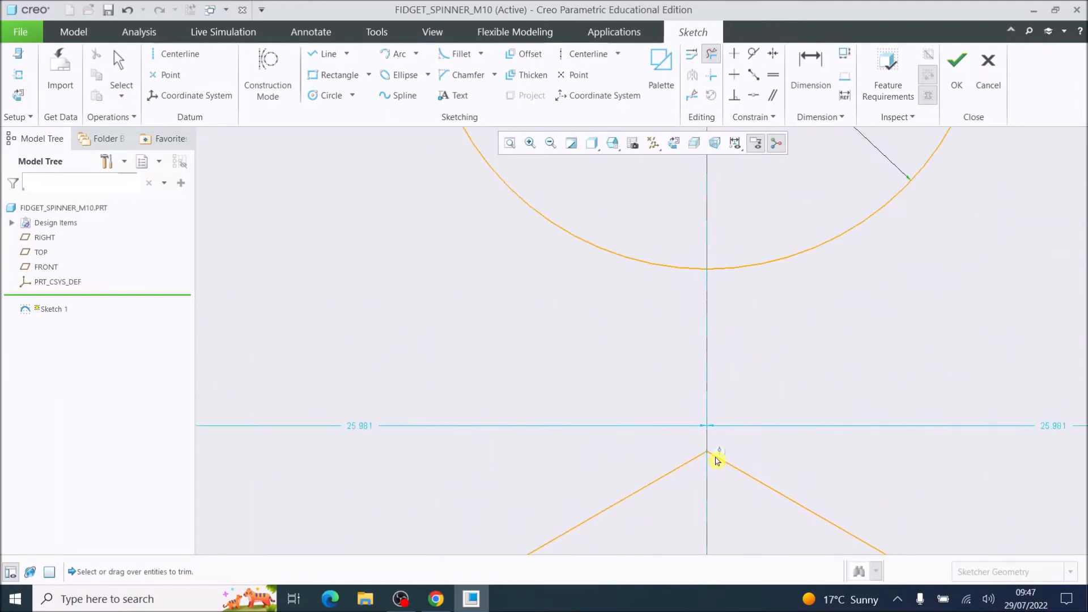
pyautogui.scroll(5, 682, 436)
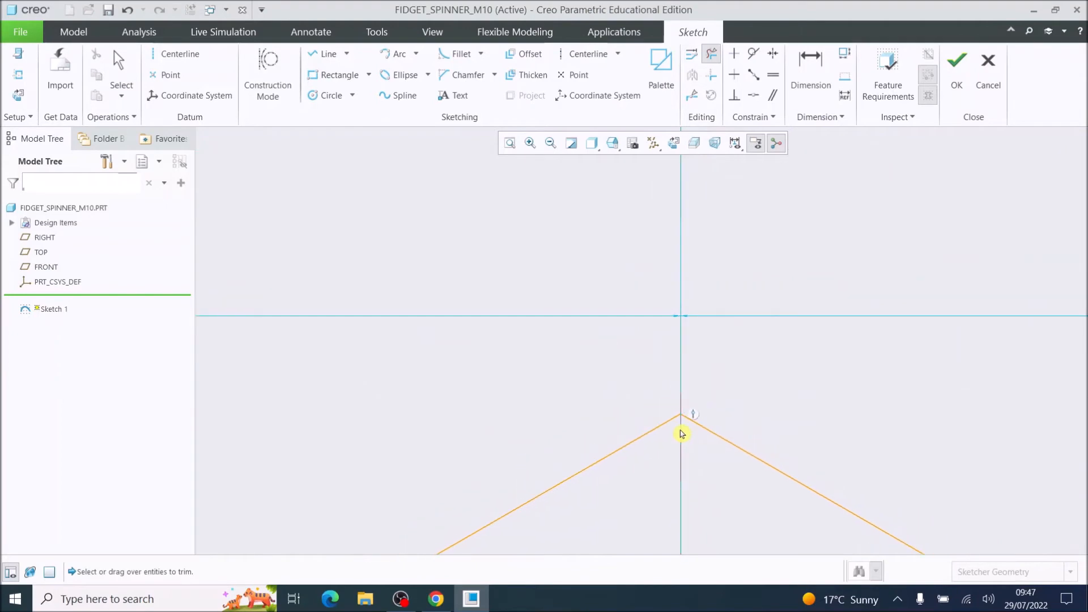
pyautogui.scroll(-5, 527, 536)
pyautogui.scroll(5, 515, 533)
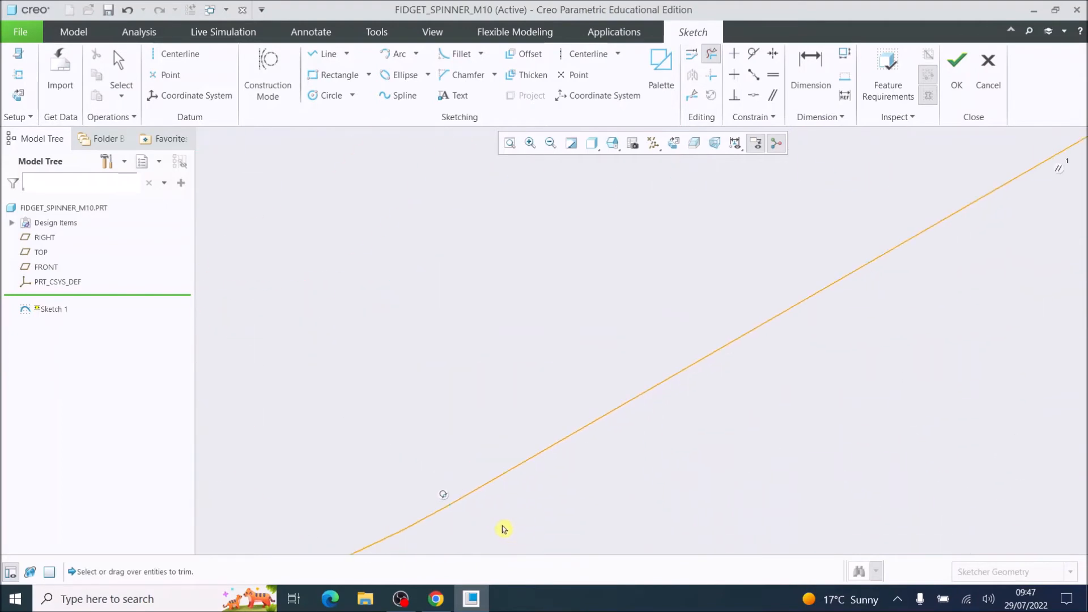
pyautogui.scroll(-3, 453, 390)
pyautogui.scroll(-3, 447, 340)
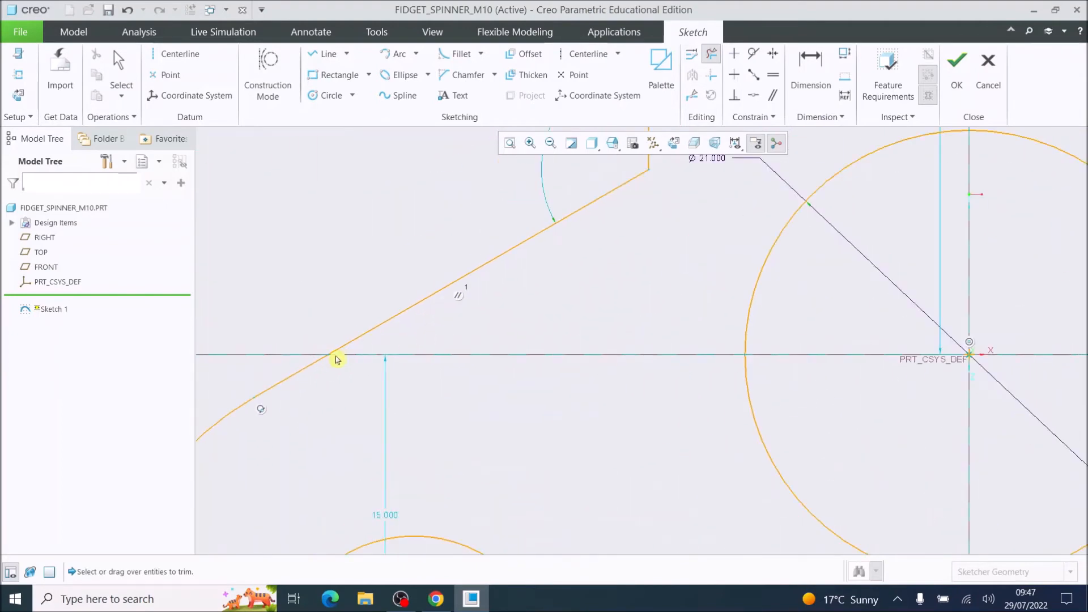
pyautogui.scroll(3, 615, 207)
pyautogui.scroll(-3, 614, 205)
pyautogui.scroll(5, 614, 206)
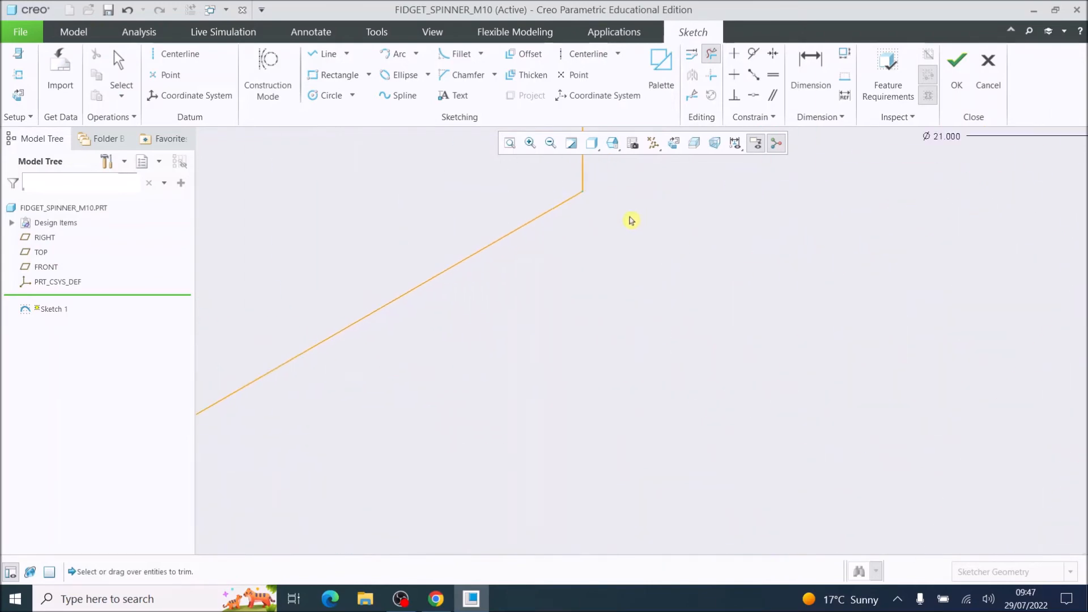
pyautogui.scroll(5, 884, 288)
pyautogui.scroll(-5, 913, 287)
pyautogui.scroll(-3, 901, 248)
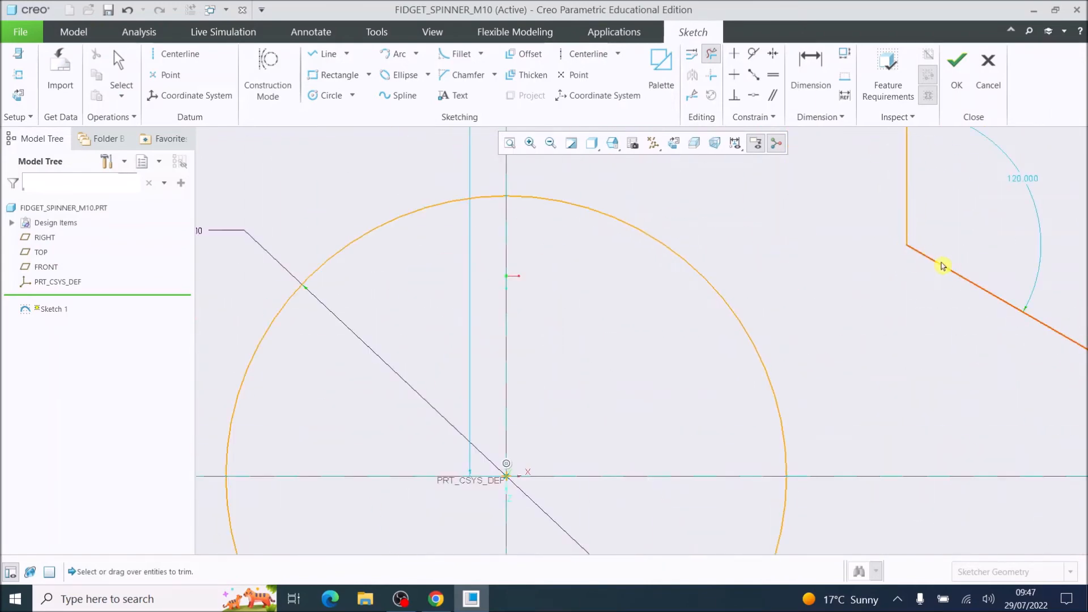
pyautogui.scroll(-3, 901, 248)
pyautogui.scroll(8, 849, 229)
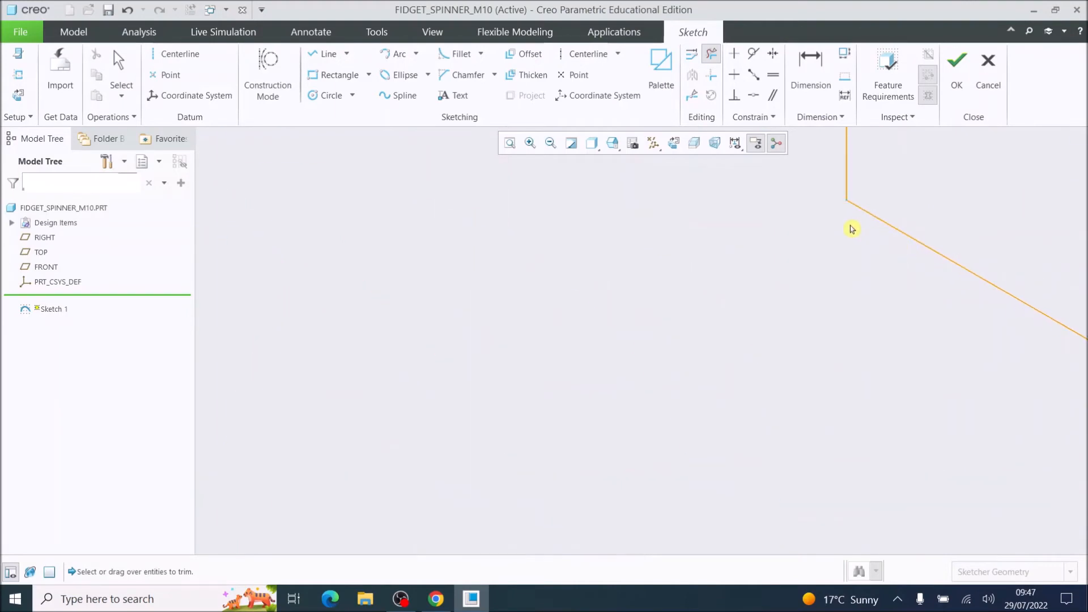
pyautogui.scroll(-4, 807, 230)
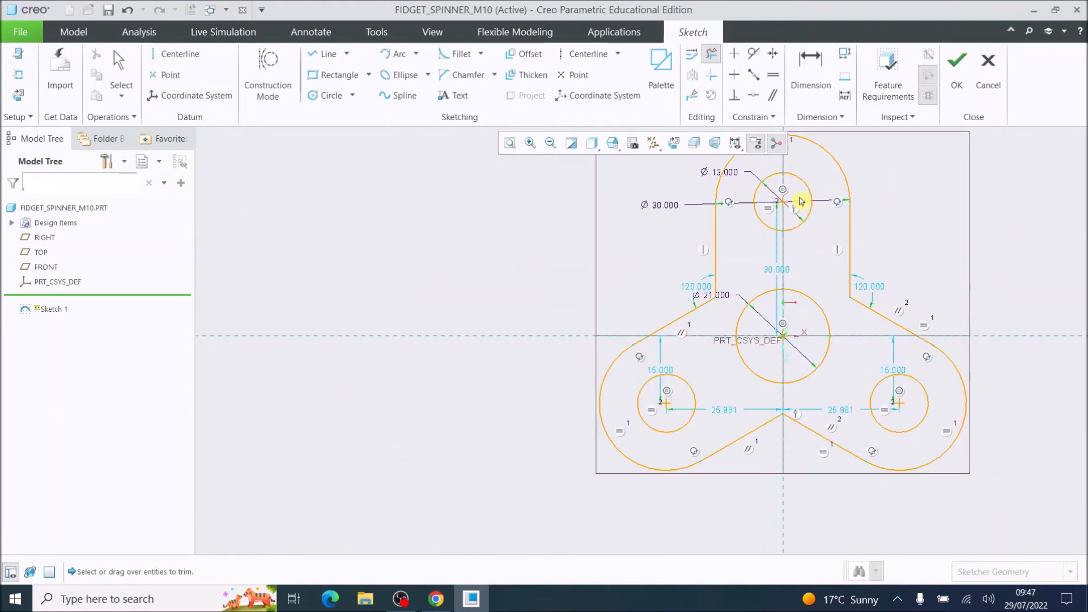
pyautogui.scroll(4, 756, 187)
pyautogui.scroll(-3, 812, 167)
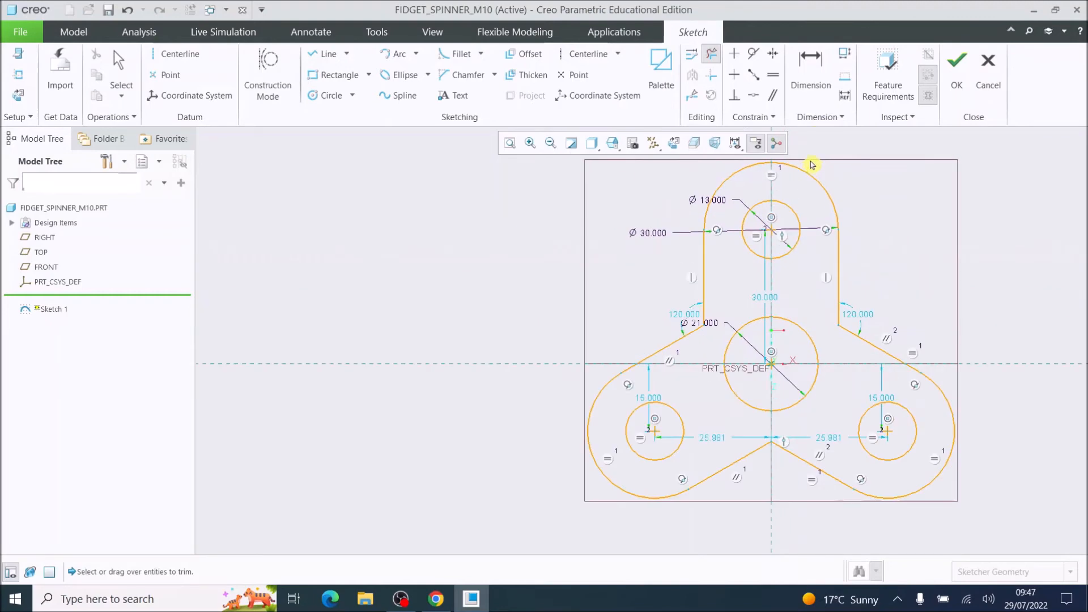
pyautogui.scroll(-3, 784, 218)
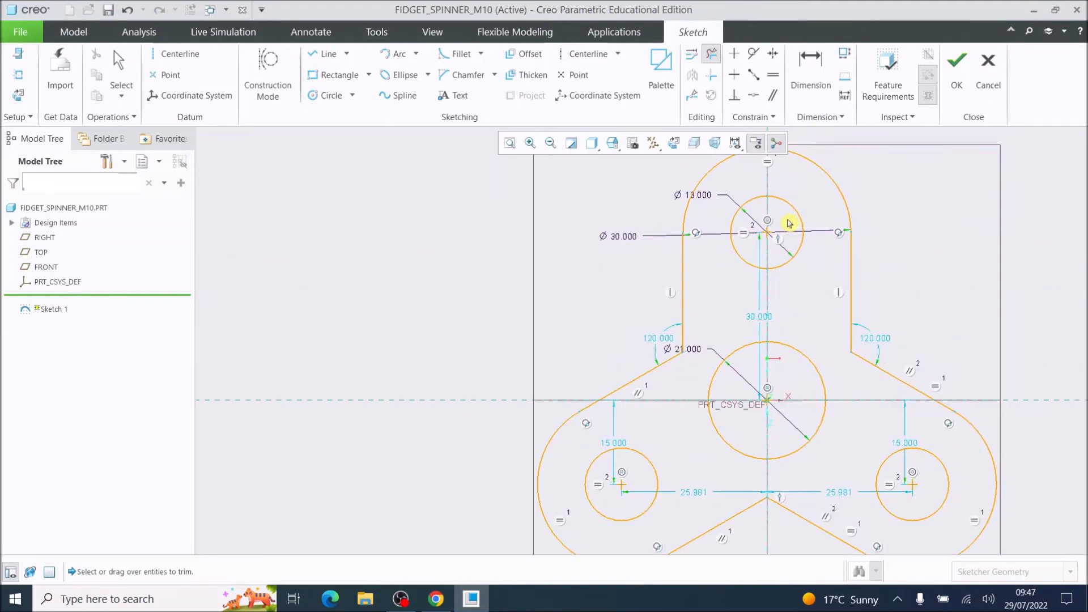
pyautogui.scroll(5, 784, 331)
pyautogui.scroll(-5, 787, 374)
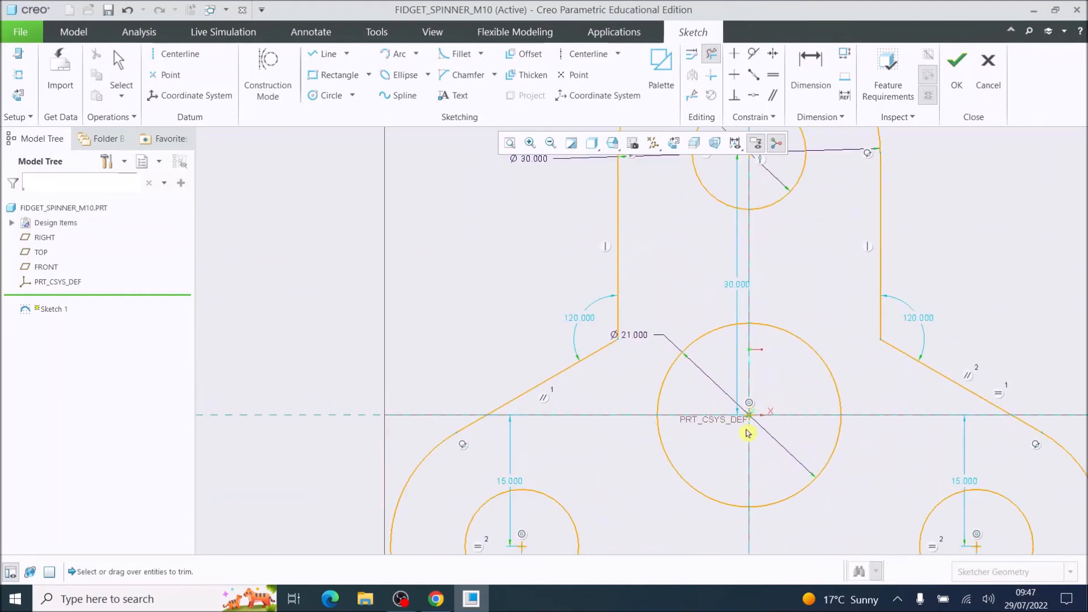
pyautogui.scroll(-3, 745, 434)
pyautogui.scroll(6, 755, 430)
pyautogui.scroll(-2, 793, 445)
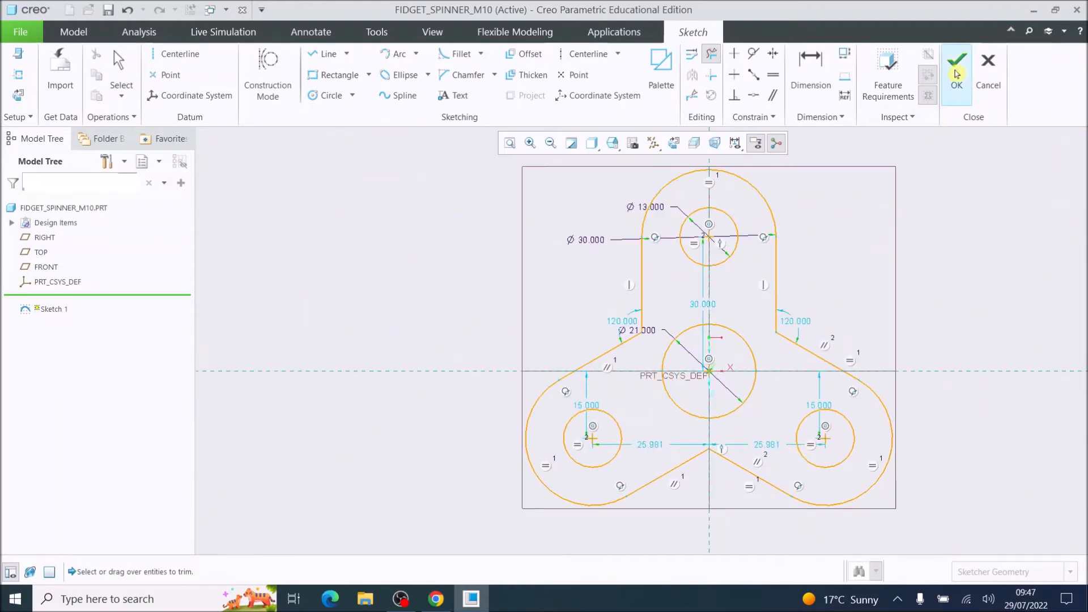
# Finish the outline sketch, adding a same point constraint between the nearly touching vertices at the lower inner corner.
pyautogui.click(957, 73)
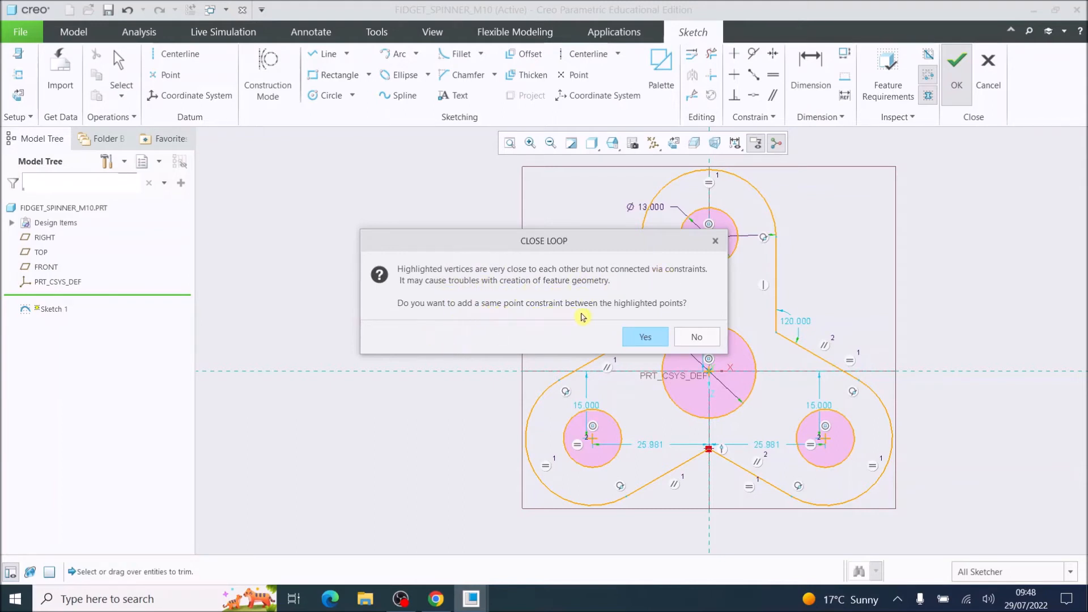
pyautogui.click(646, 338)
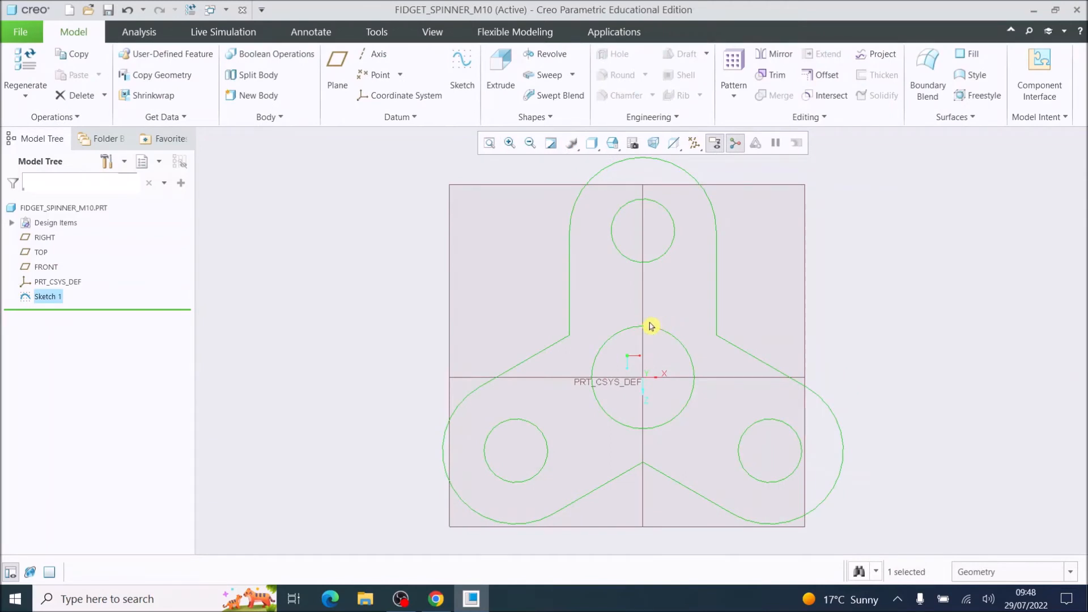
# Extrude the spinner outline as a solid, symmetric about the sketch plane, with a total depth of 9.
pyautogui.click(498, 68)
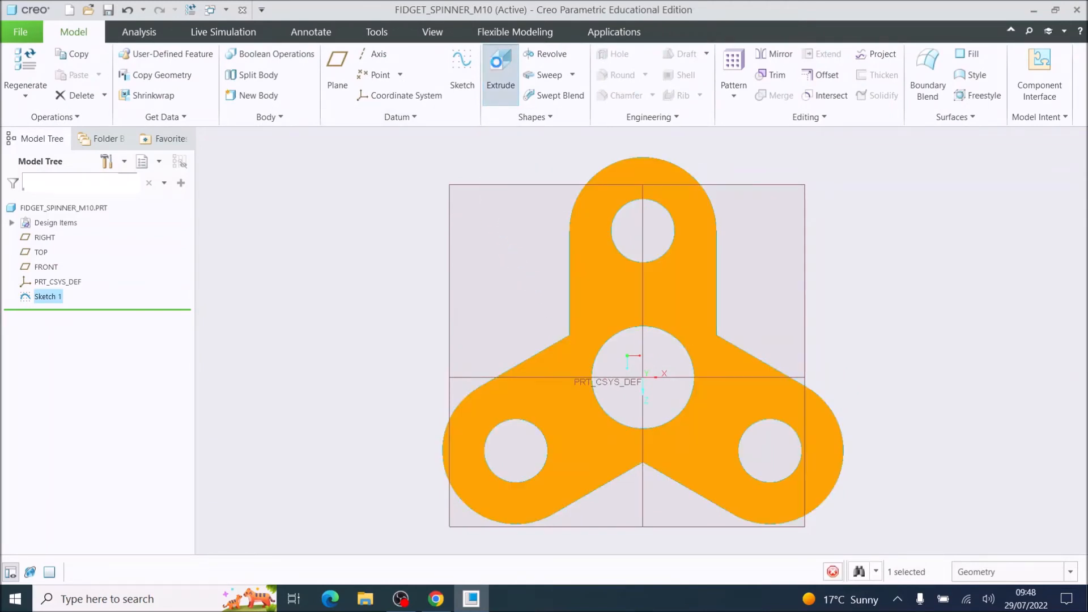
pyautogui.moveTo(593, 388); pyautogui.dragTo(582, 369, button='middle')
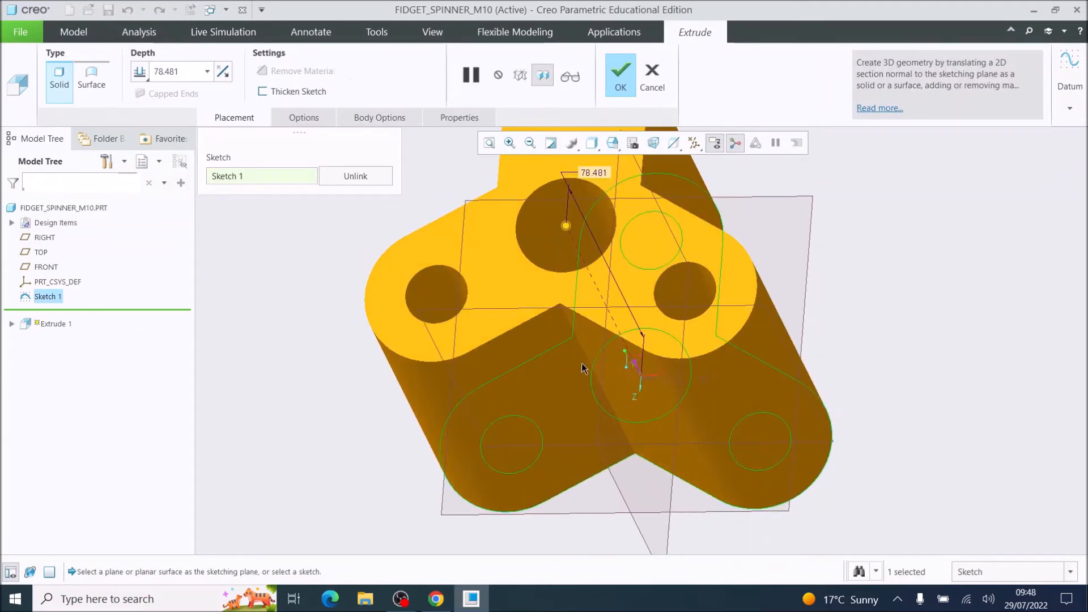
pyautogui.click(141, 74)
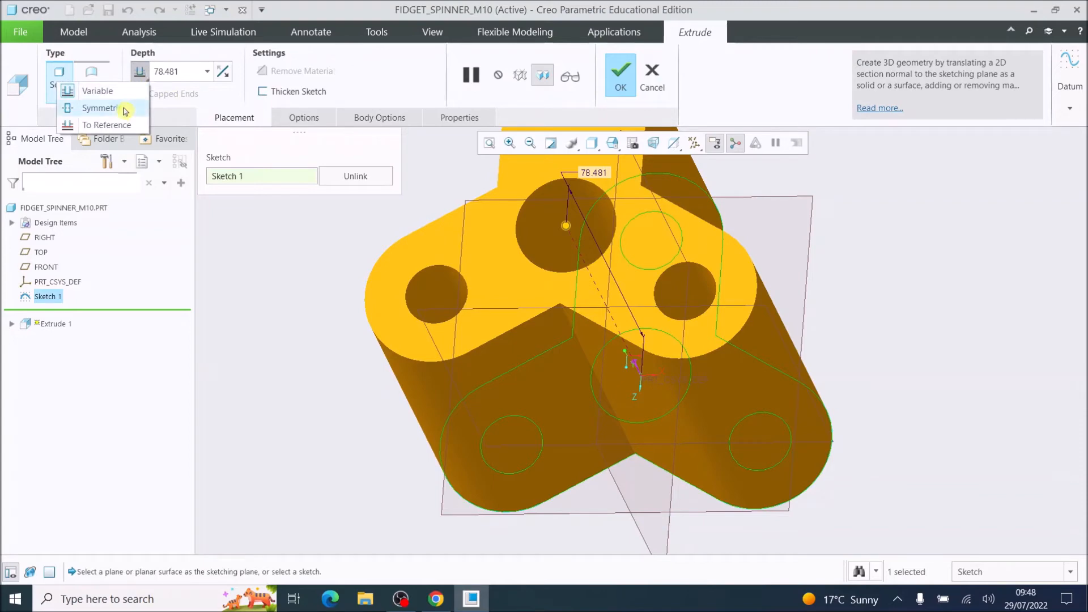
pyautogui.click(105, 108)
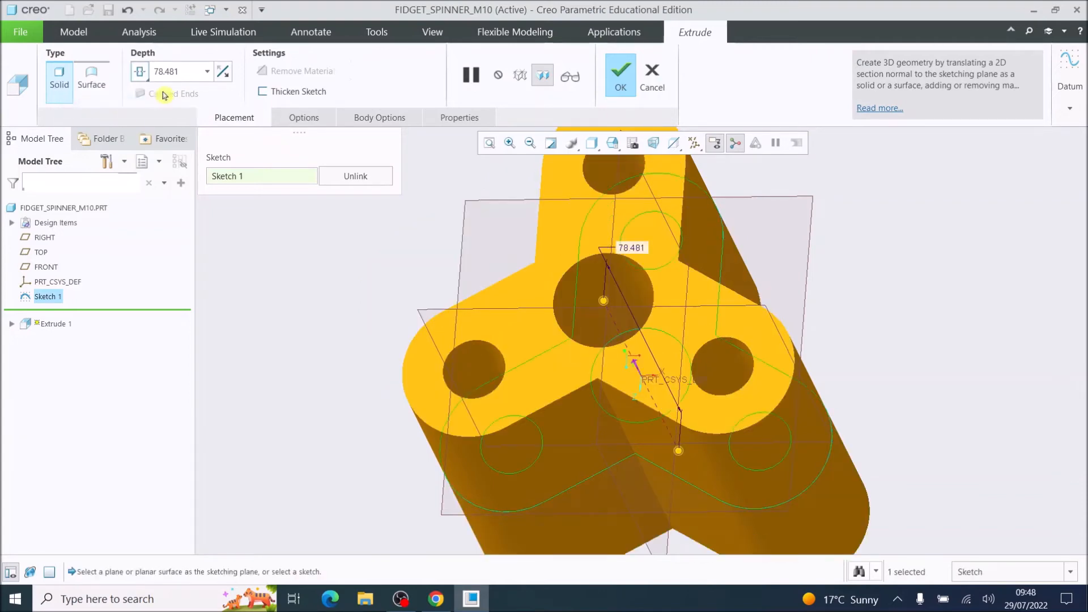
pyautogui.doubleClick(175, 72)
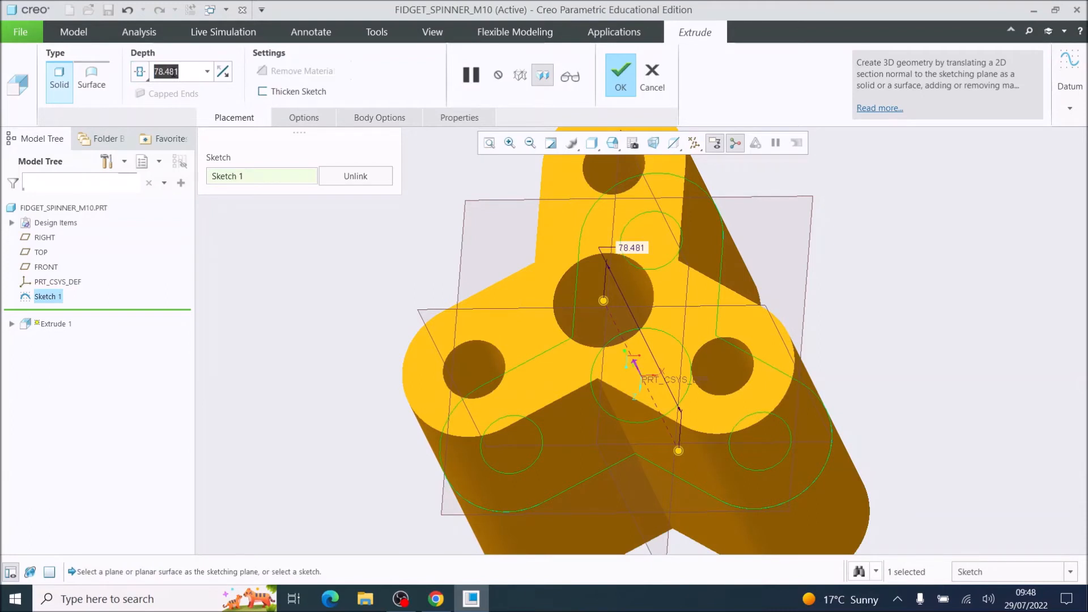
pyautogui.write('9')
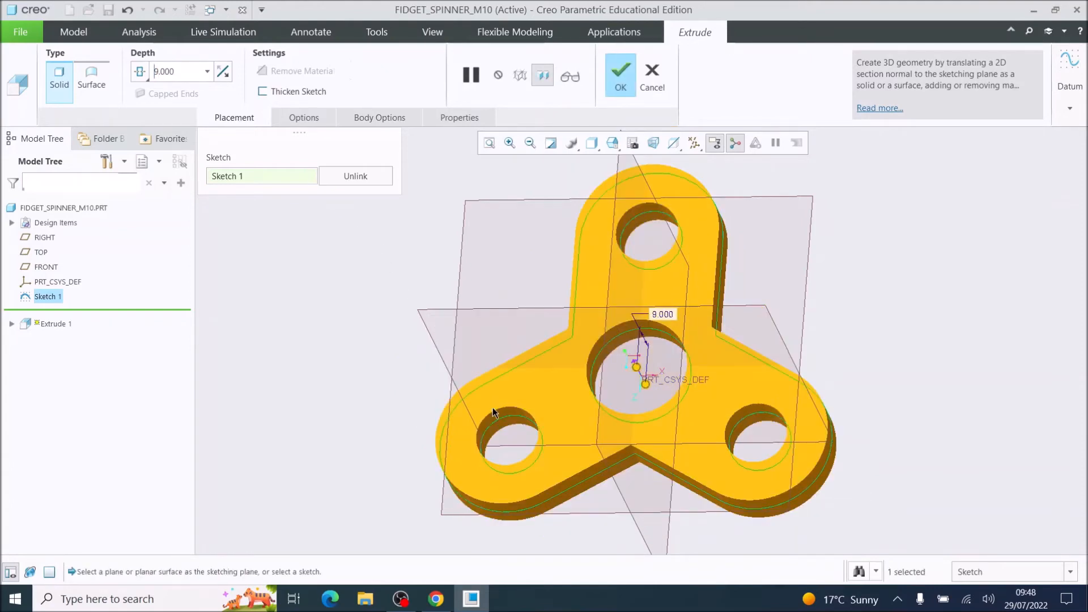
pyautogui.moveTo(492, 411)
pyautogui.mouseDown(button='middle')
pyautogui.moveTo(496, 369)
pyautogui.moveTo(496, 379)
pyautogui.mouseUp(button='middle')
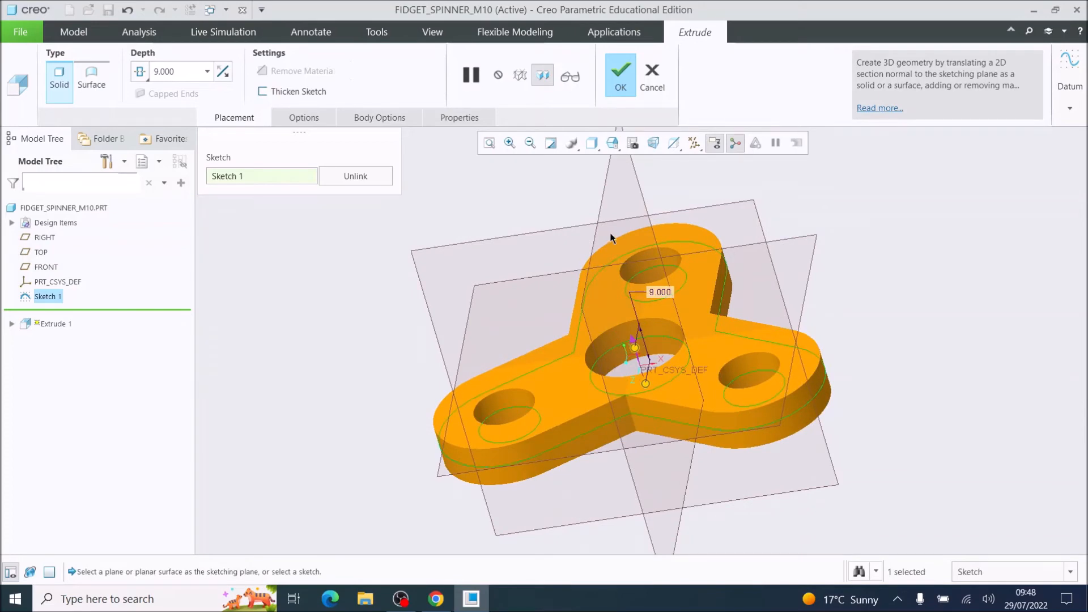
pyautogui.click(621, 75)
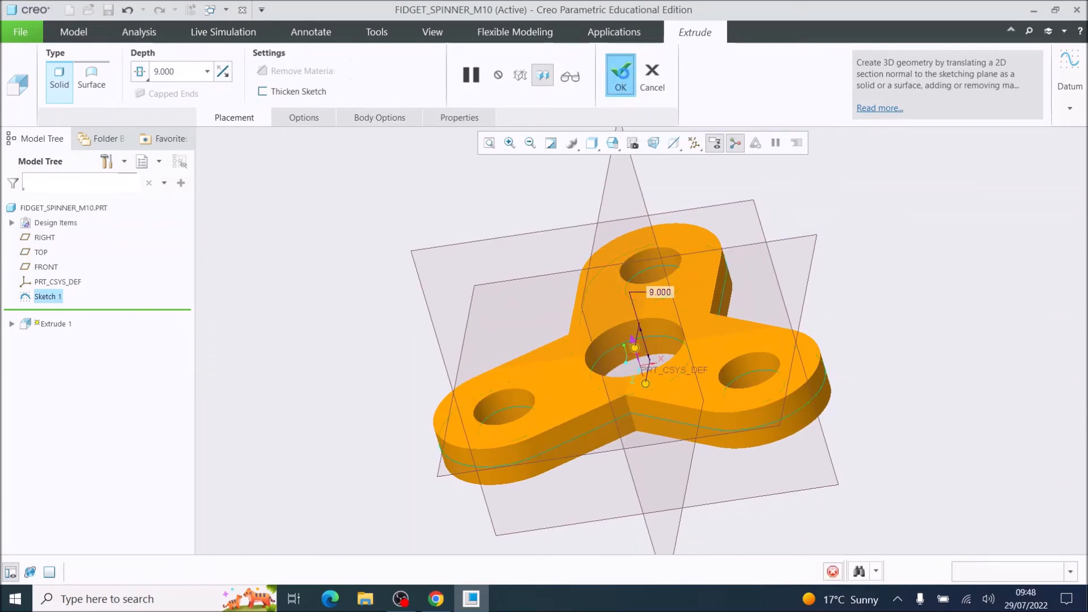
# Sketch on the spinner's large flat front face a circle centred on the origin, slightly larger than the central hole, about 25.5 in diameter.
pyautogui.moveTo(652, 309)
pyautogui.mouseDown(button='middle')
pyautogui.moveTo(659, 346)
pyautogui.moveTo(658, 325)
pyautogui.mouseUp(button='middle')
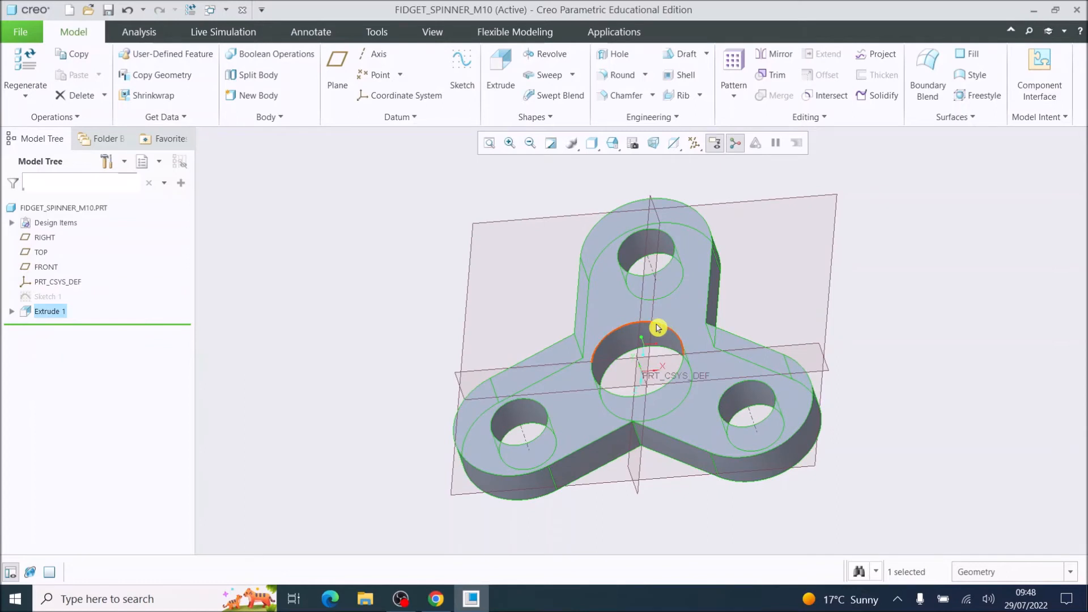
pyautogui.click(684, 292)
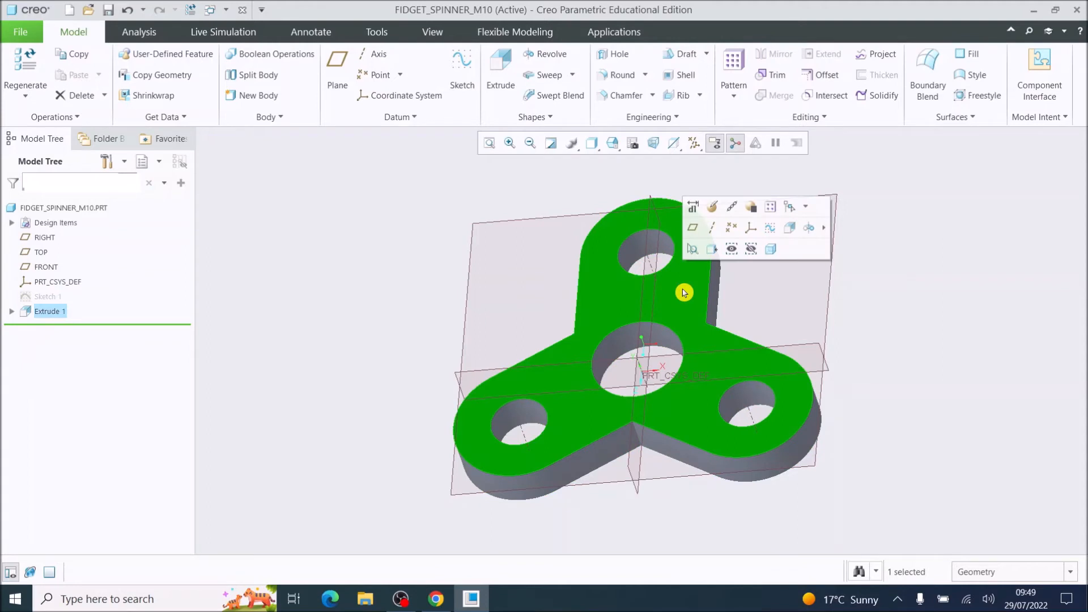
pyautogui.click(462, 67)
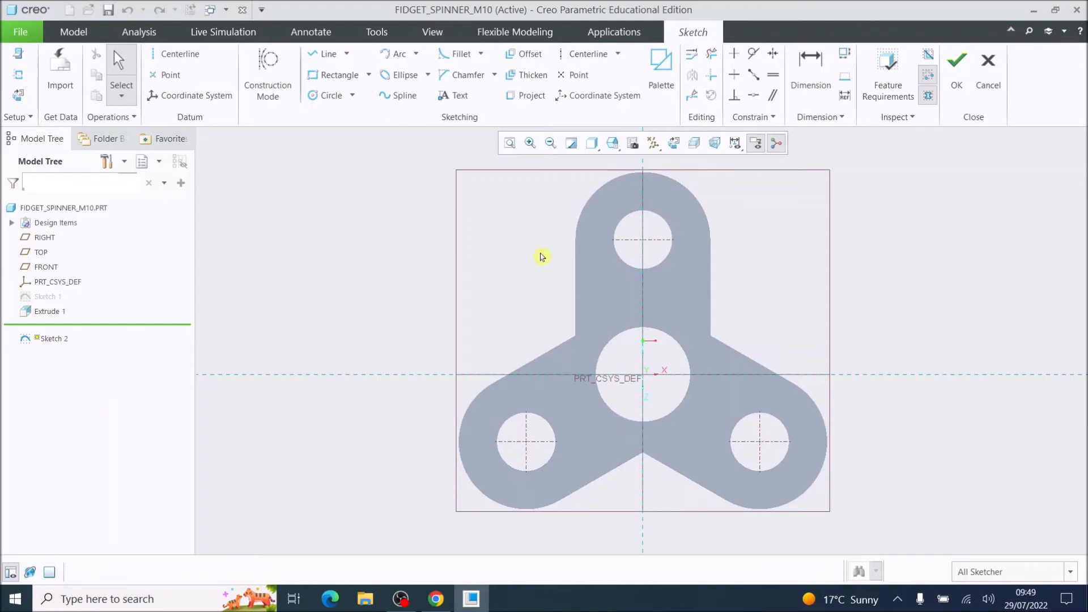
pyautogui.click(313, 99)
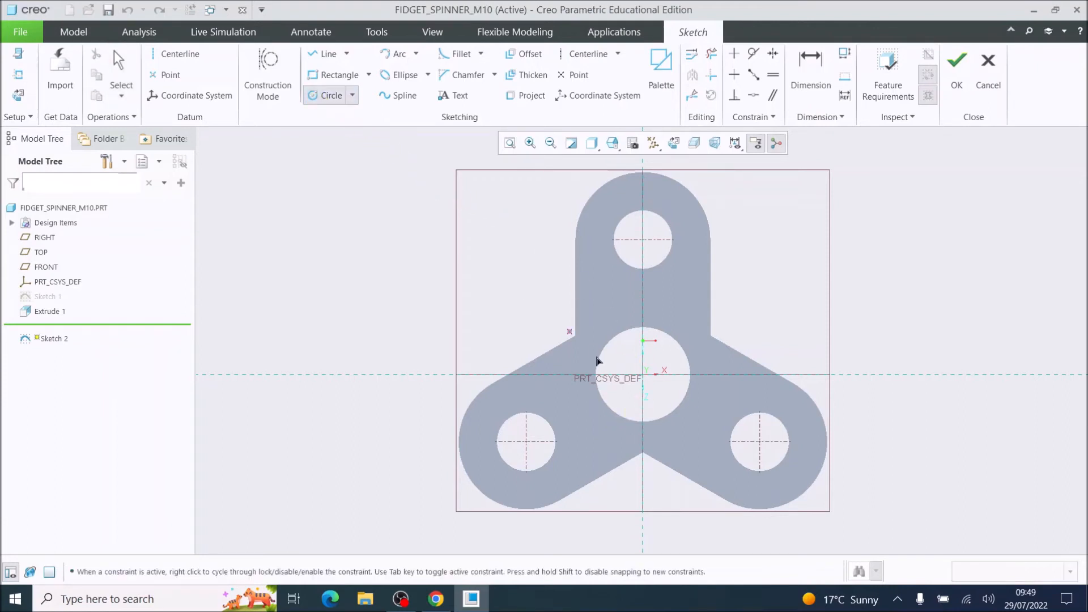
pyautogui.click(643, 375)
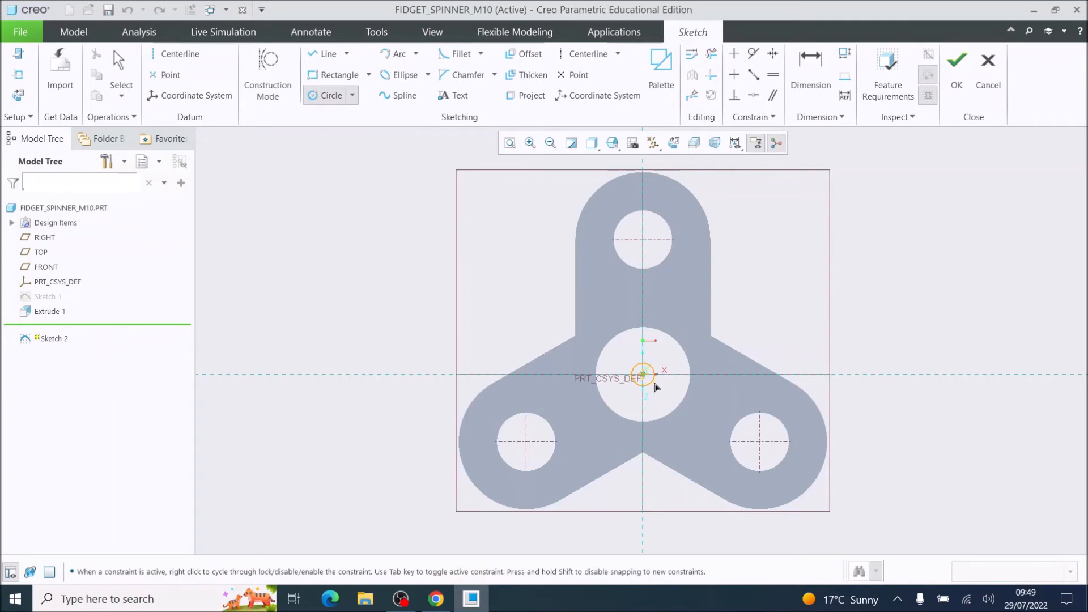
pyautogui.click(682, 417)
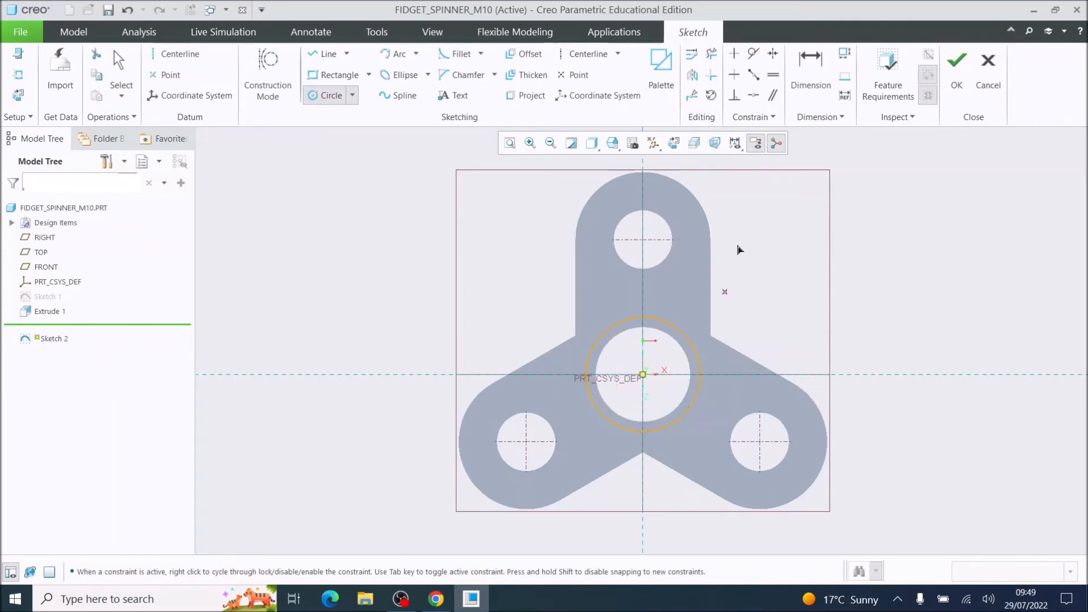
# Set the circle's diameter to 22.2 and finish the sketch.
pyautogui.click(816, 62)
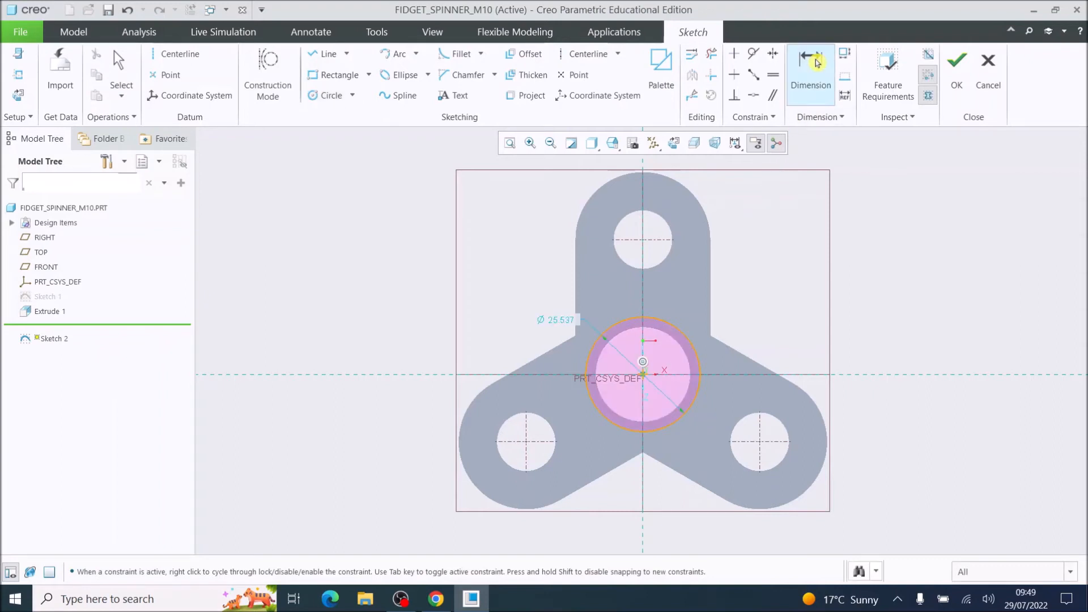
pyautogui.doubleClick(560, 319)
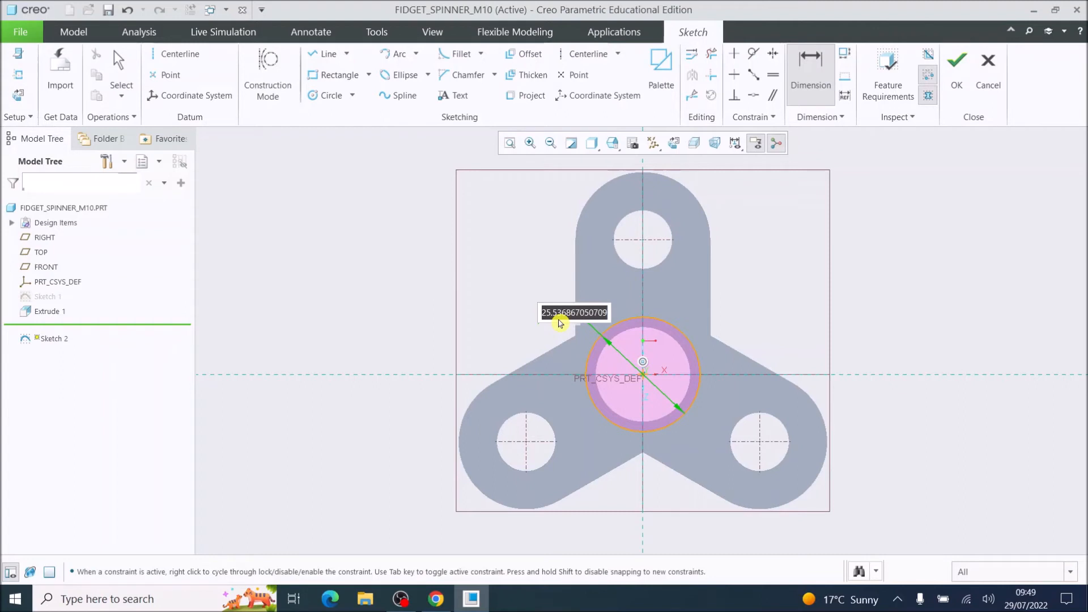
pyautogui.write('22.')
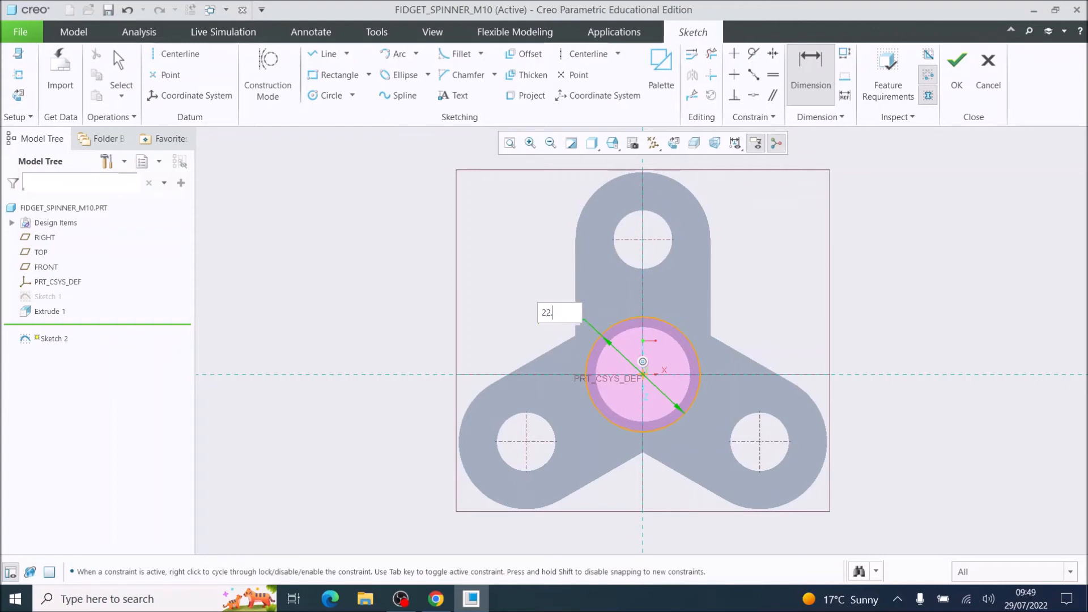
pyautogui.write('2')
pyautogui.press('Return')
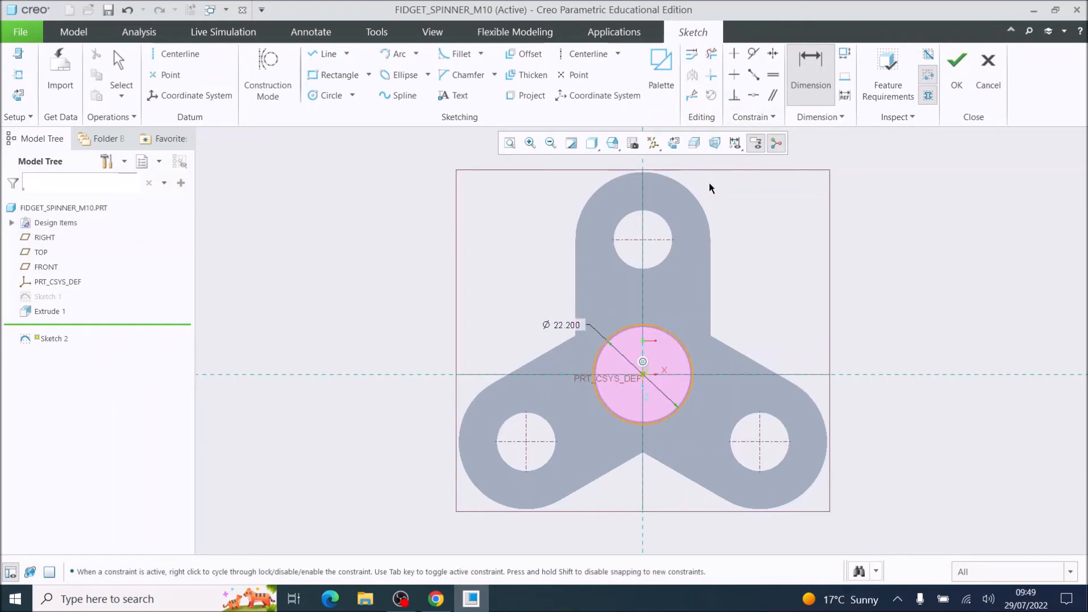
pyautogui.scroll(1, 653, 358)
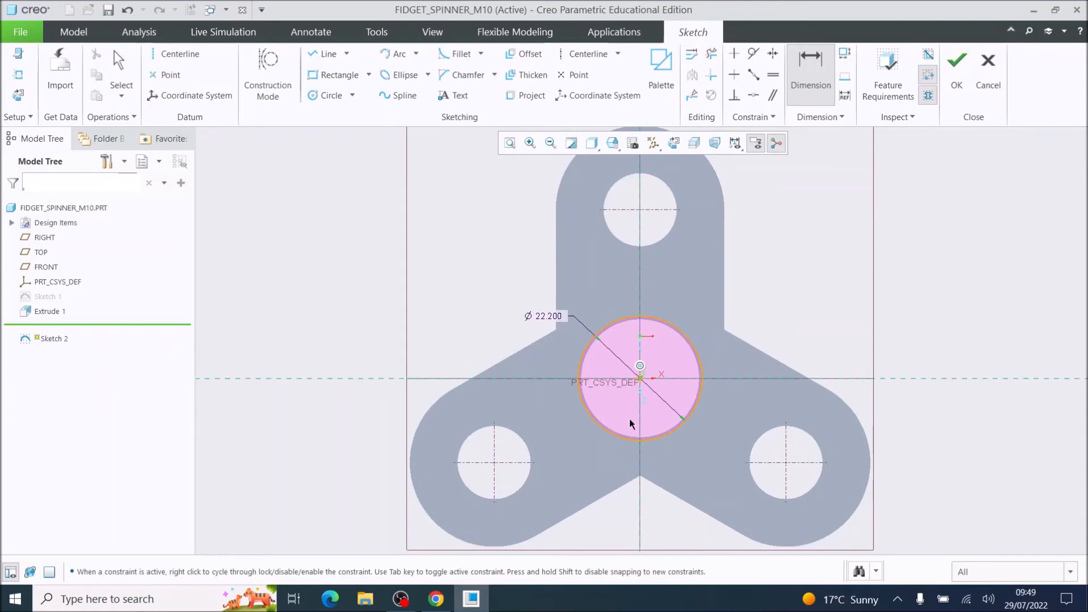
pyautogui.click(957, 69)
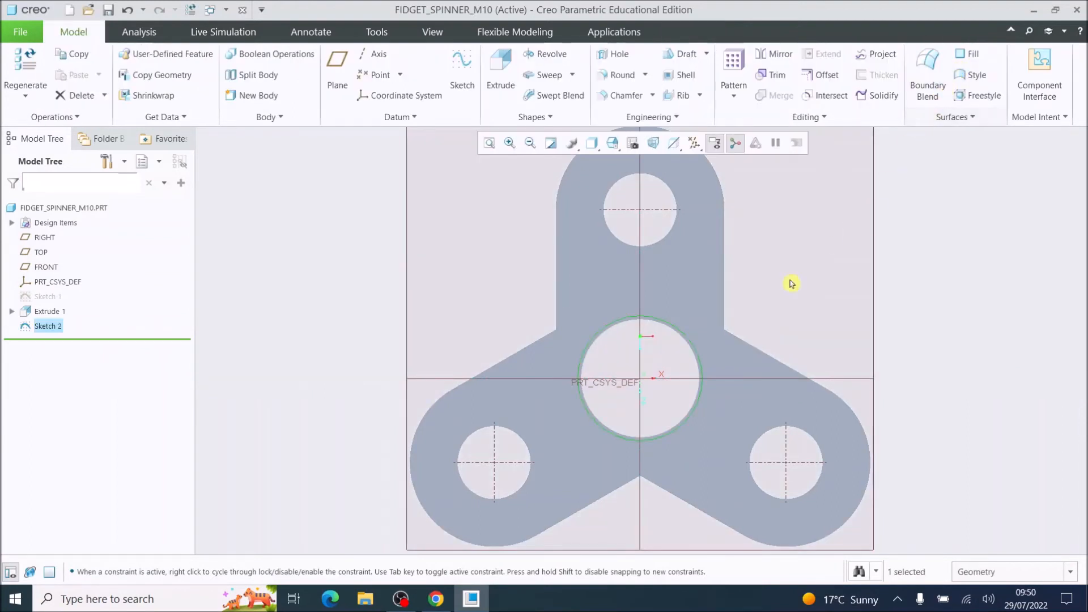
# Extrude the 22.2 circle around the central hole about 3.6 deep into the spinner as a material-removing cut.
pyautogui.moveTo(728, 354); pyautogui.dragTo(712, 317, button='middle')
pyautogui.click(500, 71)
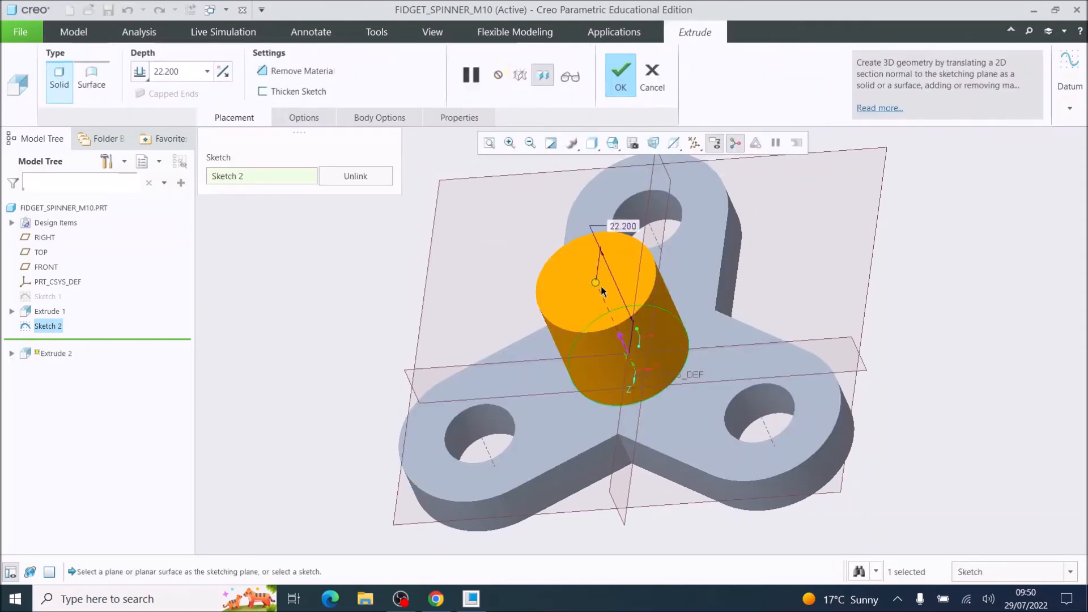
pyautogui.moveTo(595, 282)
pyautogui.mouseDown()
pyautogui.moveTo(643, 358)
pyautogui.moveTo(634, 366)
pyautogui.mouseUp()
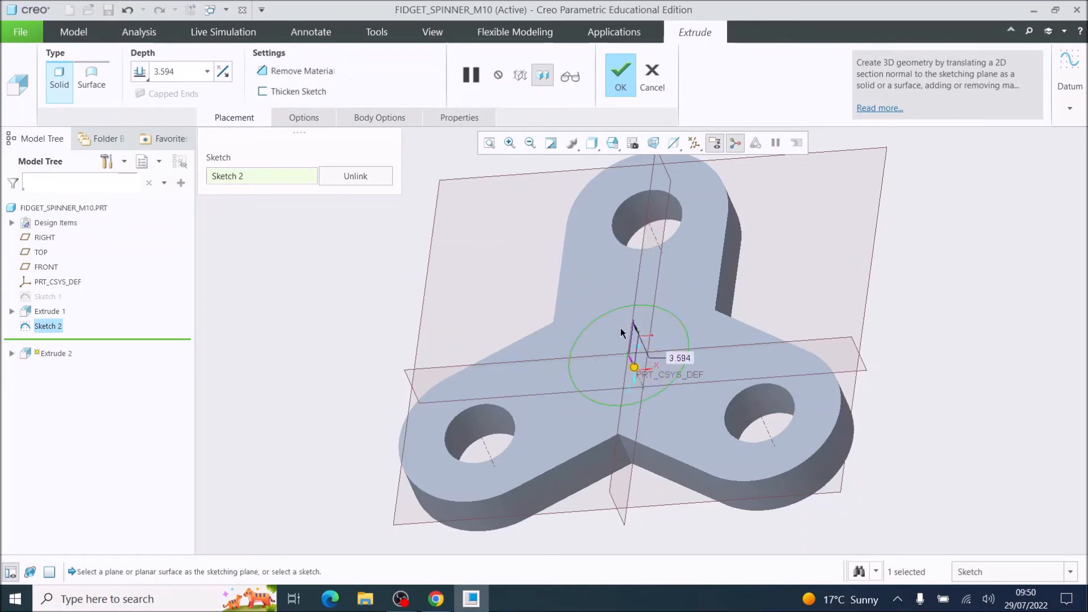
pyautogui.click(308, 76)
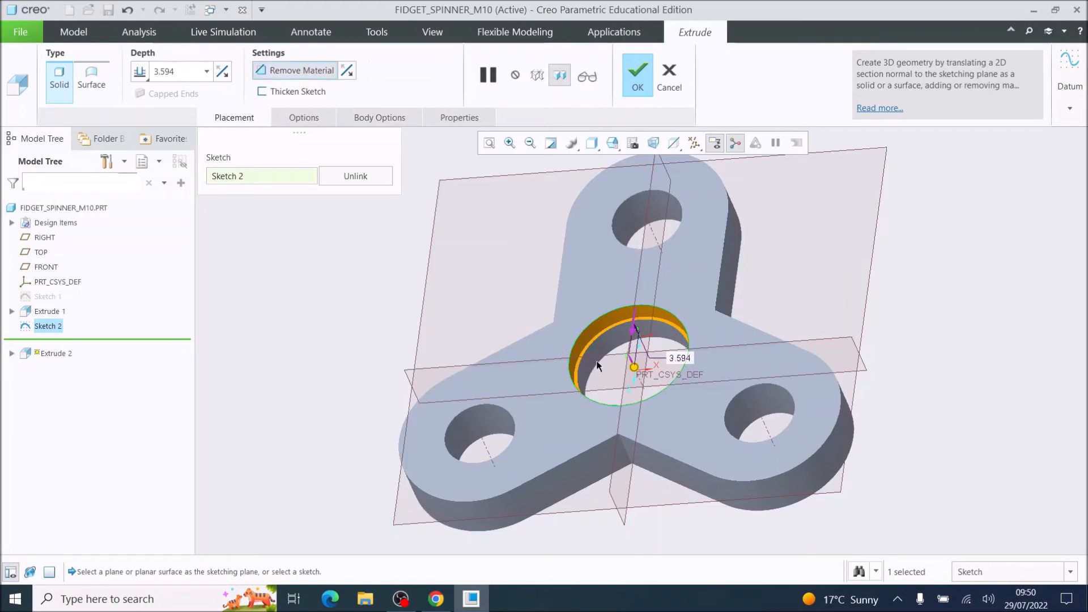
# Set the central hole cut's depth to 7 and complete the extrusion.
pyautogui.scroll(2, 605, 339)
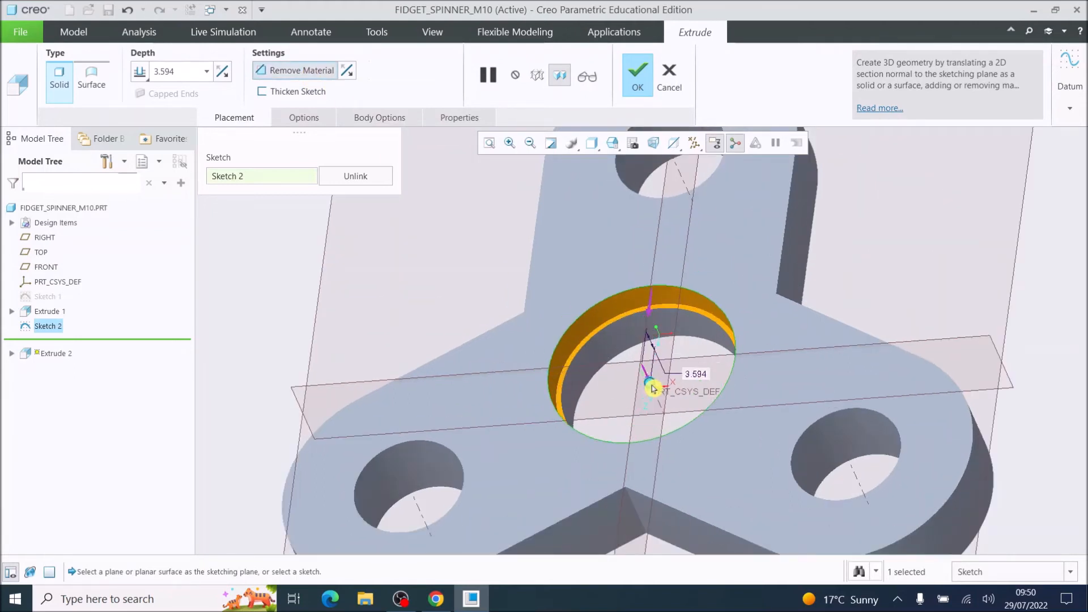
pyautogui.moveTo(649, 382); pyautogui.dragTo(662, 409)
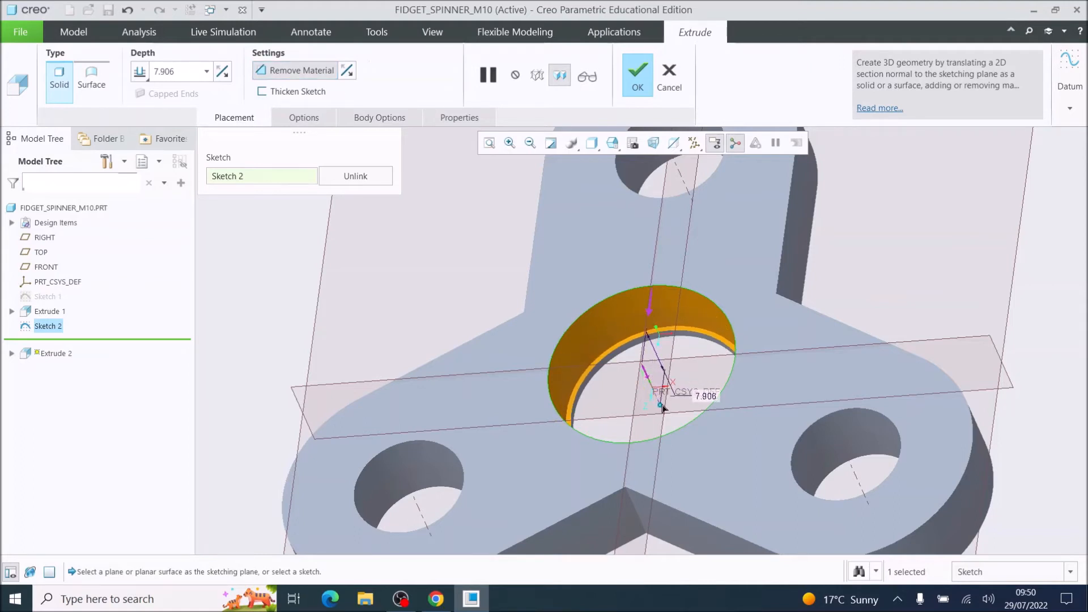
pyautogui.moveTo(663, 407); pyautogui.dragTo(659, 401)
pyautogui.doubleClick(706, 394)
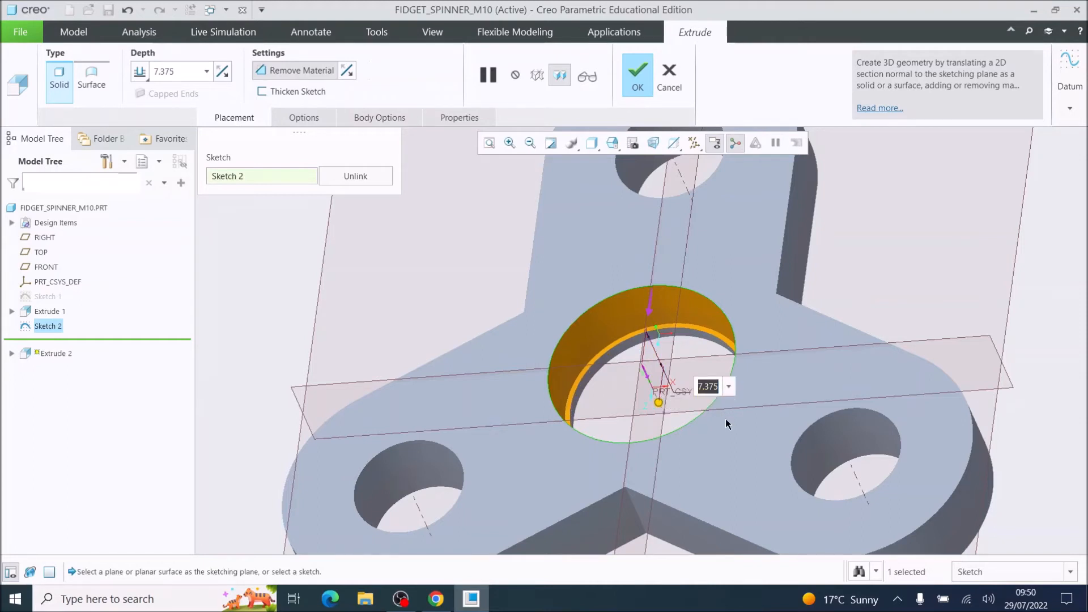
pyautogui.write('2')
pyautogui.press('BackSpace')
pyautogui.write('7')
pyautogui.press('Return')
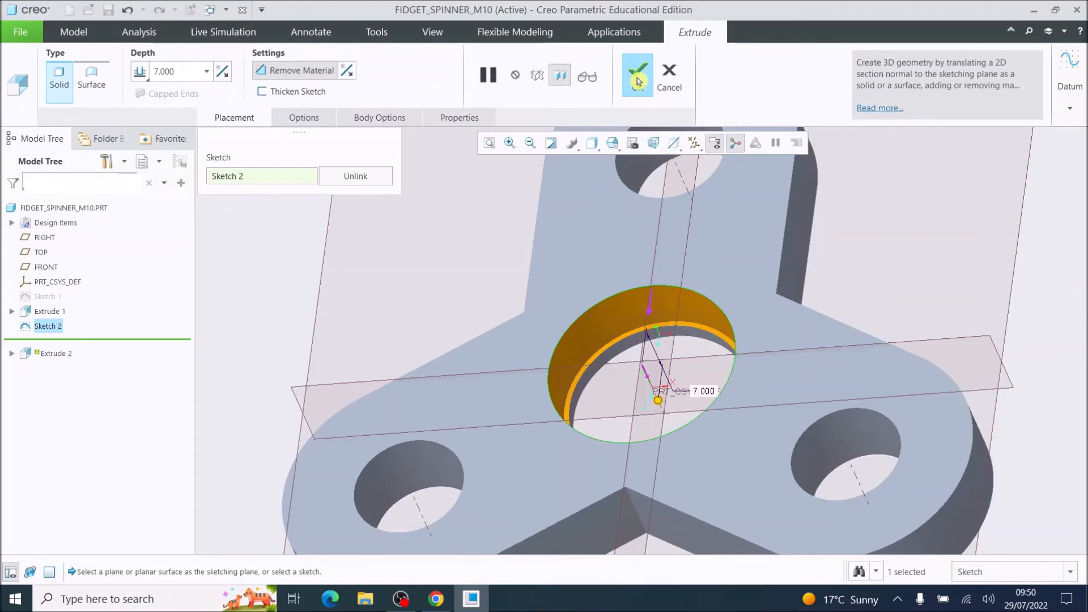
pyautogui.click(638, 79)
# Start a new sketch on the spinner's large flat front face.
pyautogui.scroll(-5, 648, 386)
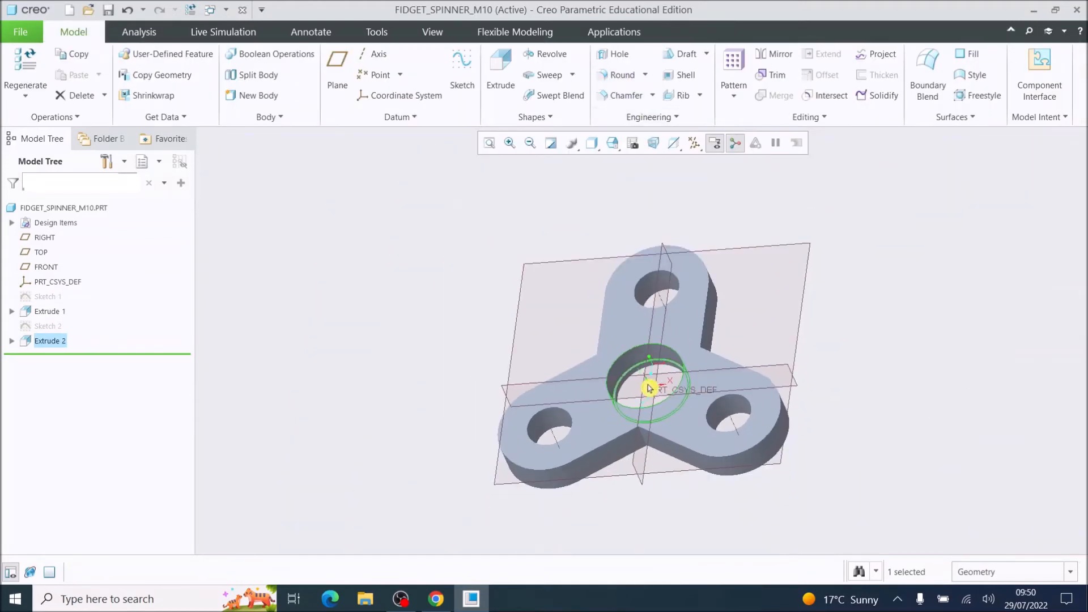
pyautogui.moveTo(650, 365)
pyautogui.mouseDown(button='middle')
pyautogui.moveTo(696, 391)
pyautogui.moveTo(659, 397)
pyautogui.mouseUp(button='middle')
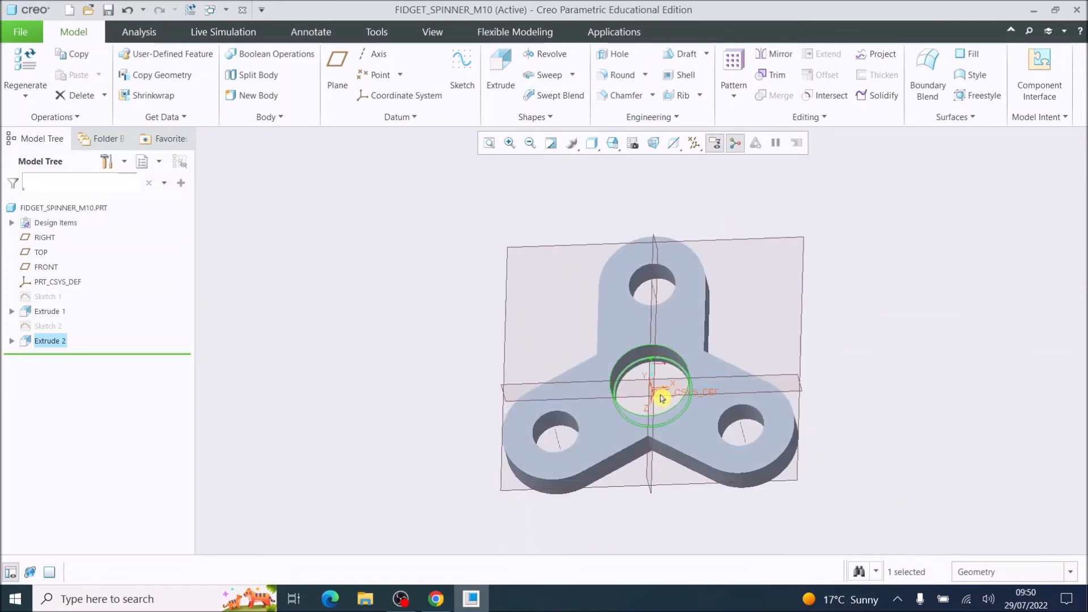
pyautogui.click(685, 319)
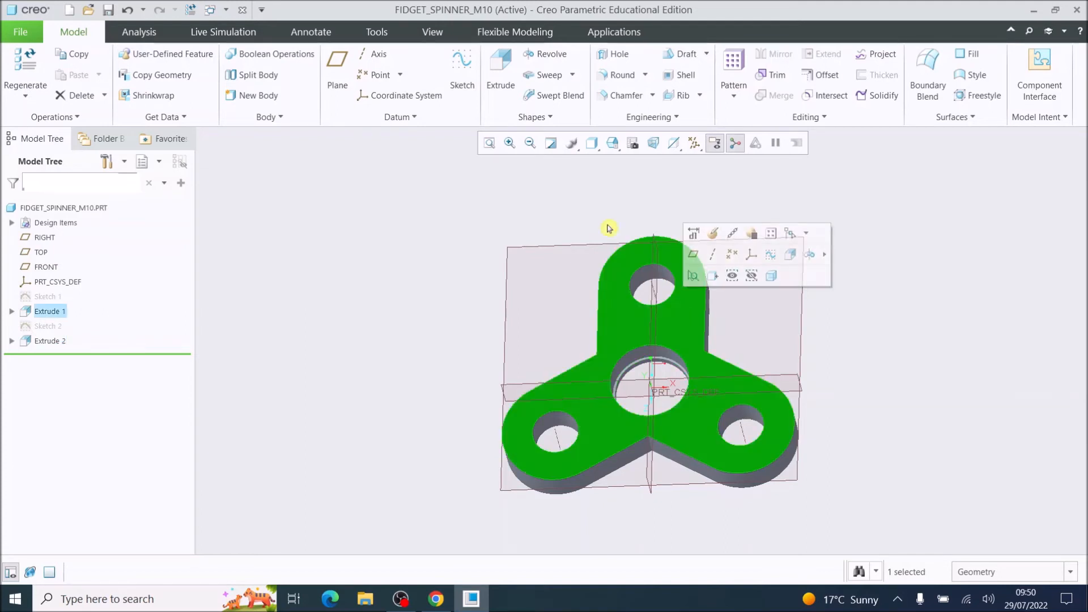
pyautogui.click(464, 69)
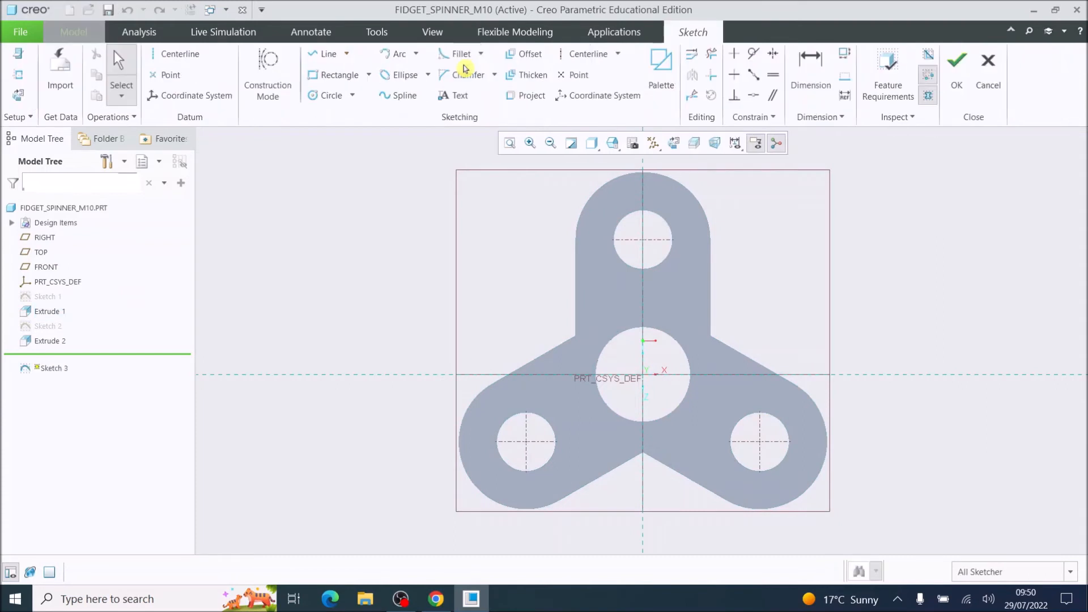
# Insert a 6-Sided Hexagon from the Sketcher Palette near the centre of the upper arm's hole.
pyautogui.click(662, 73)
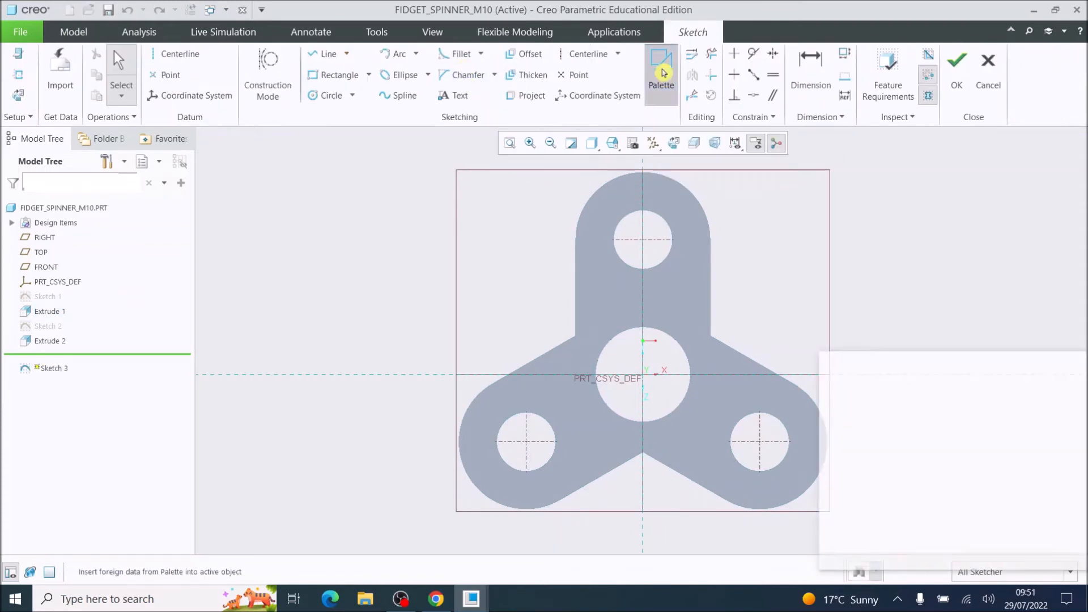
pyautogui.moveTo(891, 367); pyautogui.dragTo(905, 206)
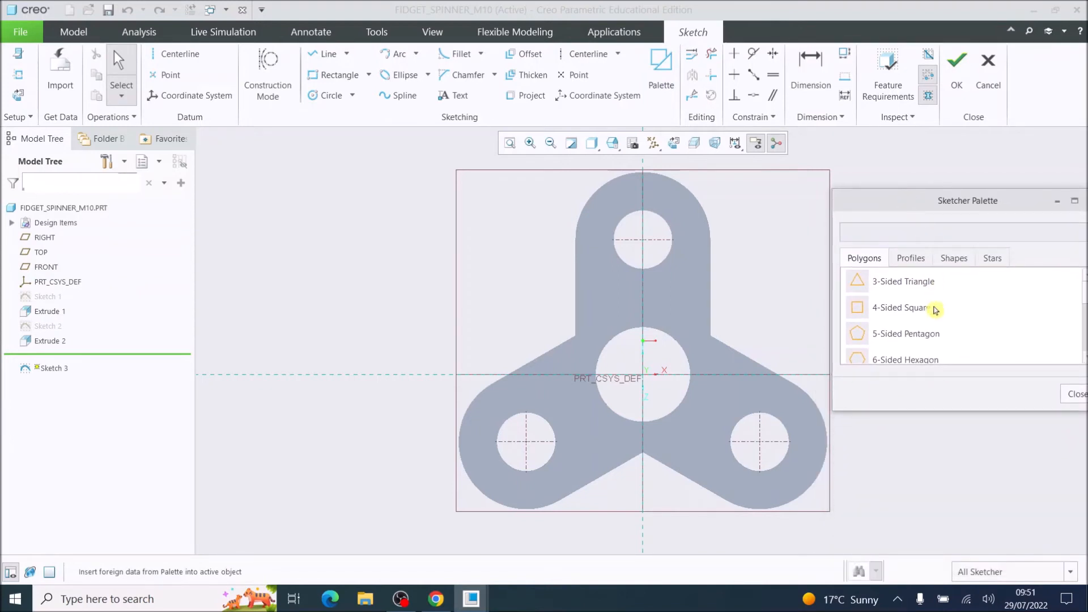
pyautogui.scroll(-1, 935, 358)
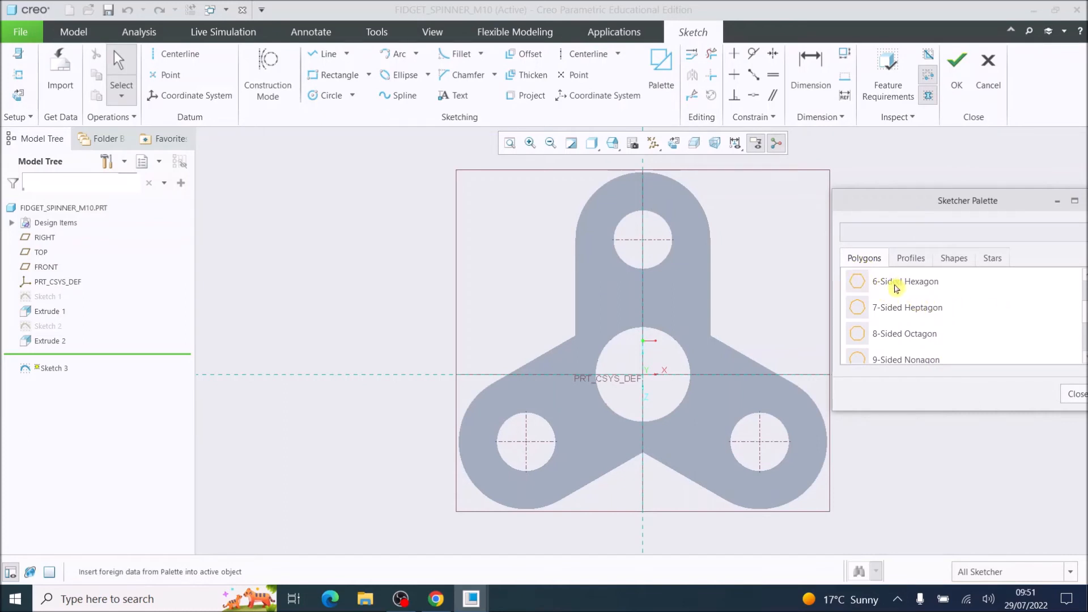
pyautogui.doubleClick(900, 290)
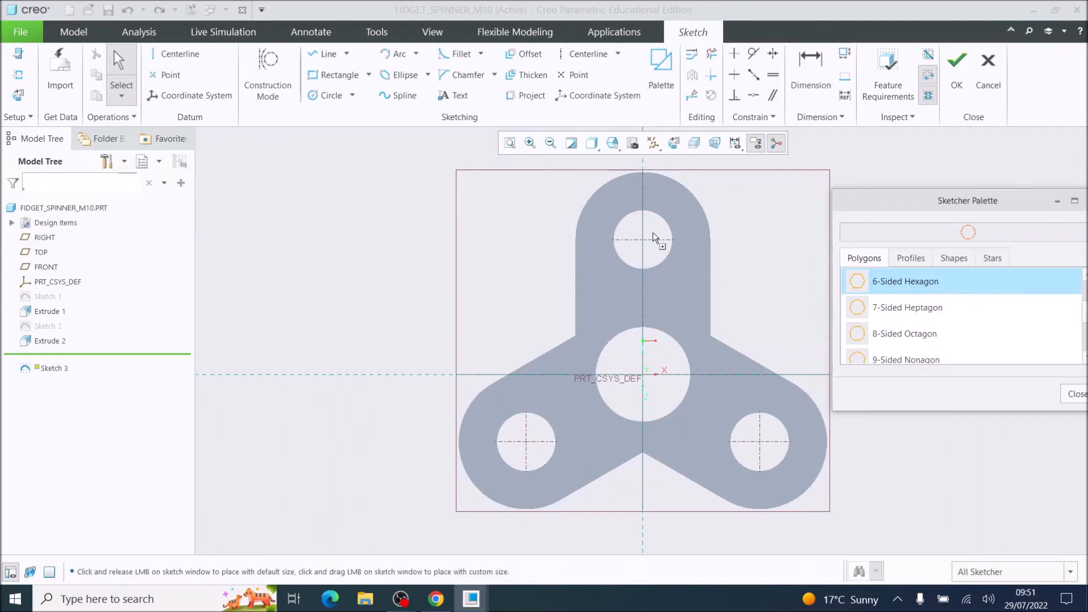
pyautogui.scroll(-5, 652, 238)
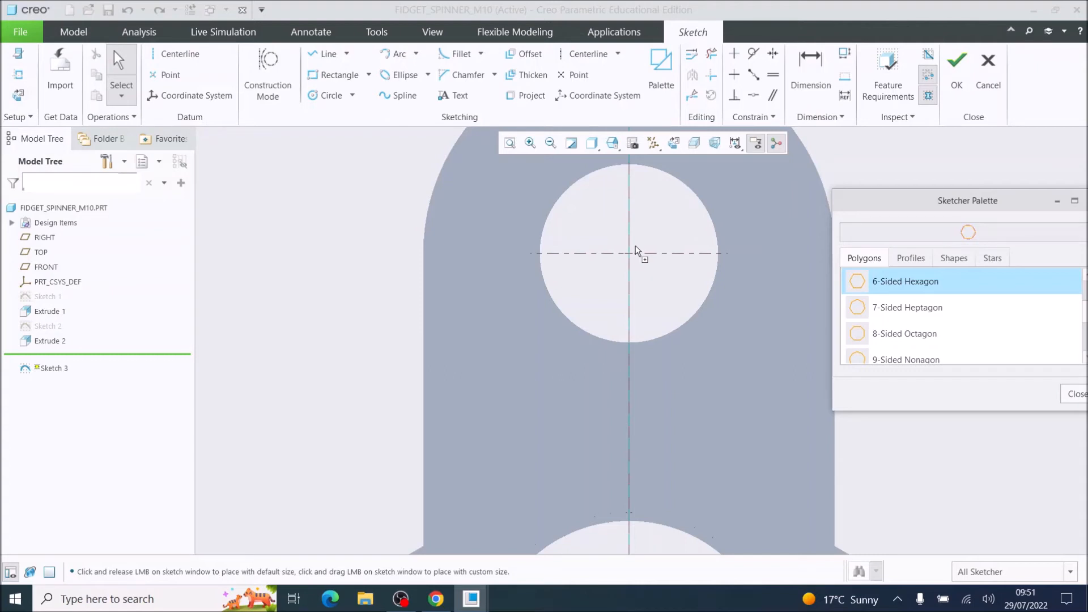
pyautogui.click(634, 245)
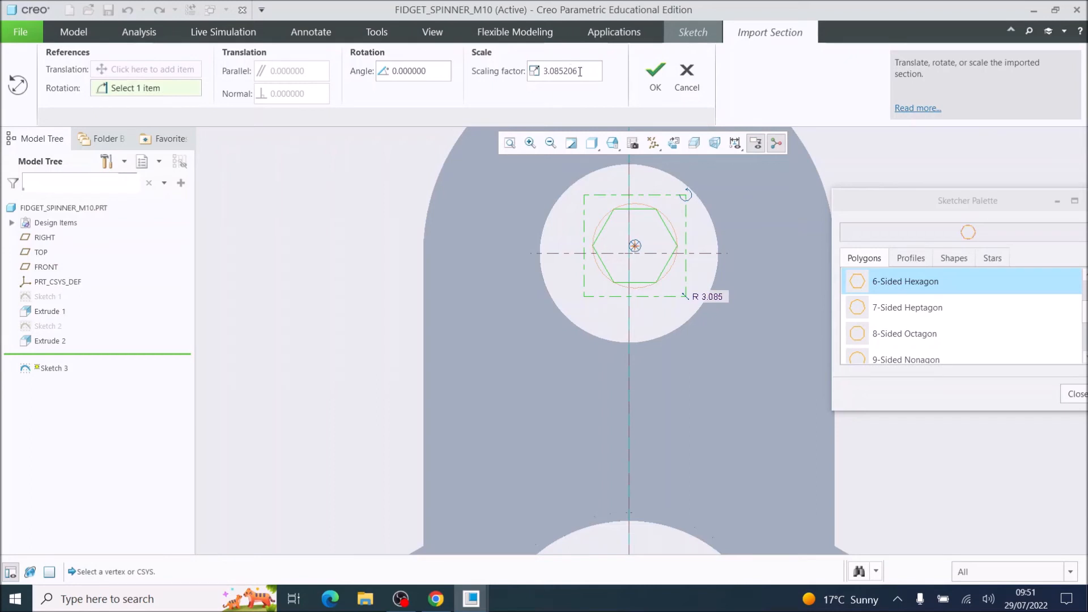
# Set the imported hexagon's scaling factor to 1 and accept its placement.
pyautogui.moveTo(583, 72); pyautogui.dragTo(539, 76)
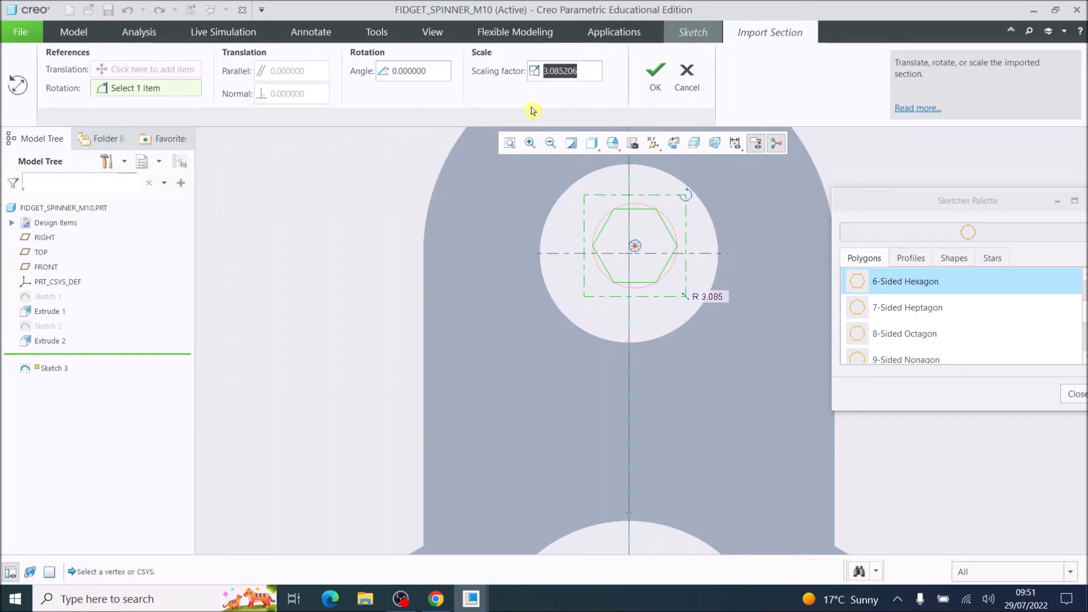
pyautogui.write('1')
pyautogui.press('Return')
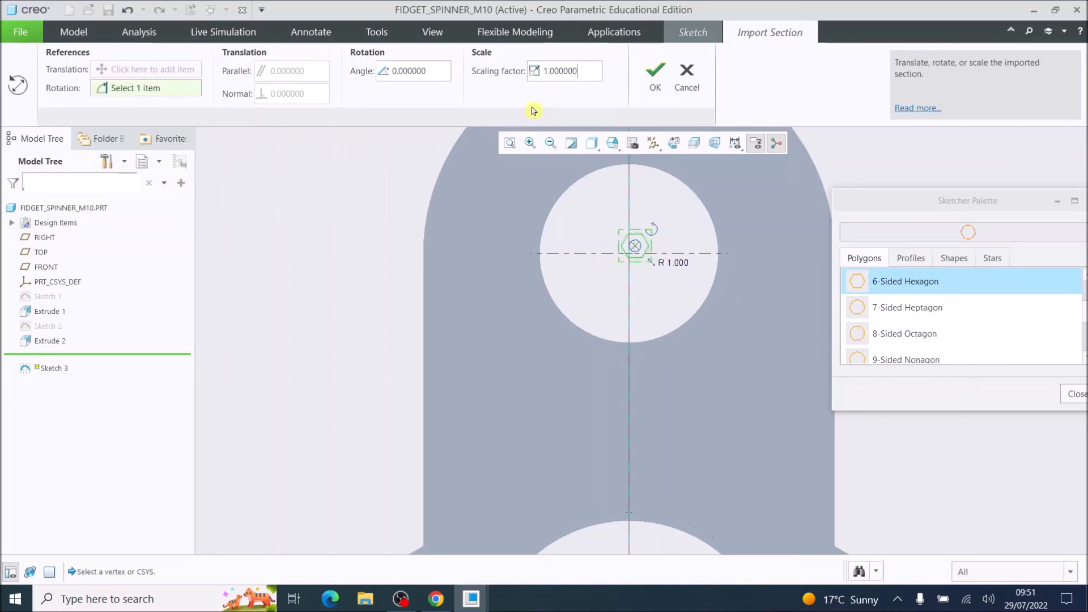
pyautogui.click(658, 78)
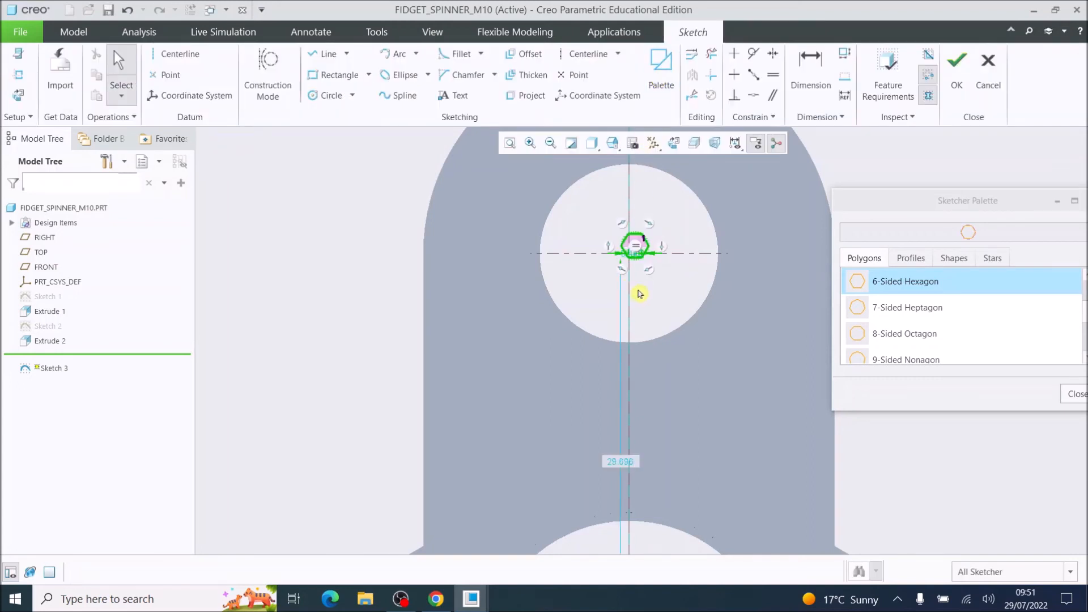
# Dimension the hexagon between its upper and lower sides as 17, deleting the conflicting side-length dimension.
pyautogui.scroll(10, 640, 275)
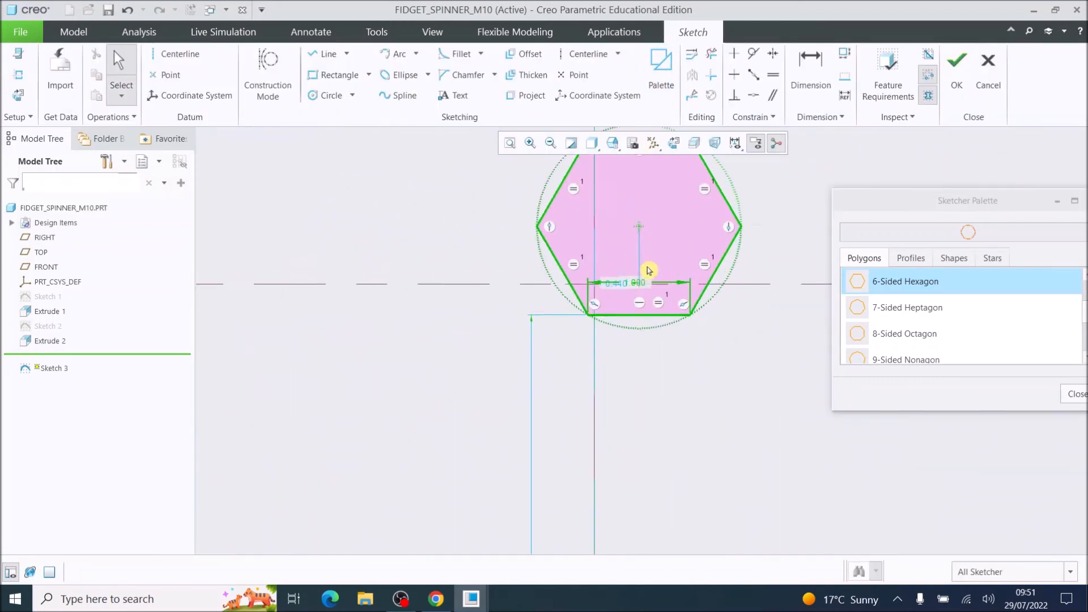
pyautogui.scroll(-5, 649, 271)
pyautogui.scroll(5, 650, 230)
pyautogui.scroll(-7, 655, 206)
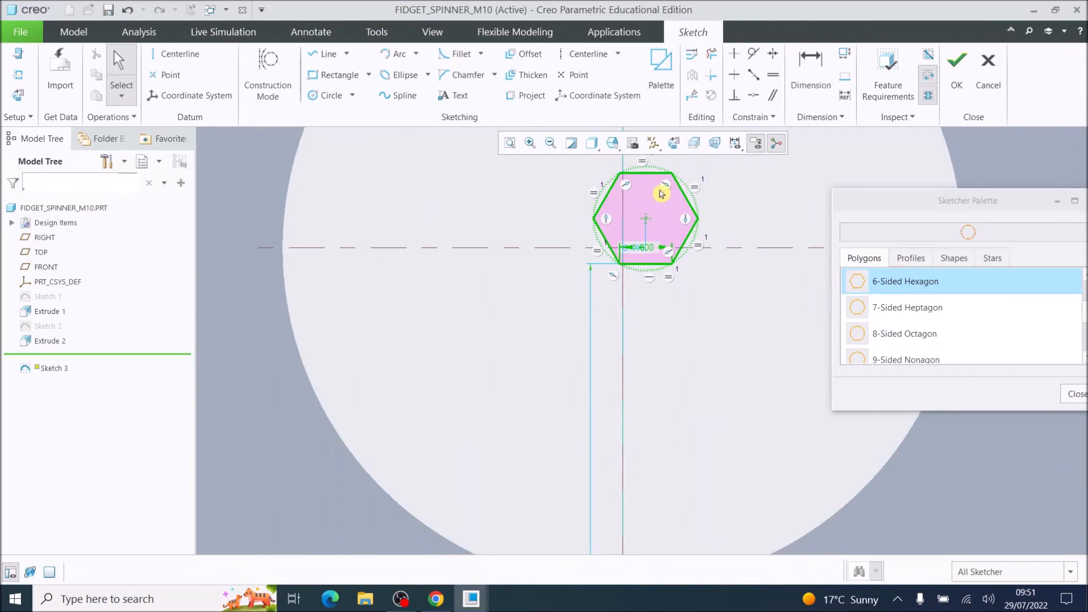
pyautogui.scroll(5, 686, 162)
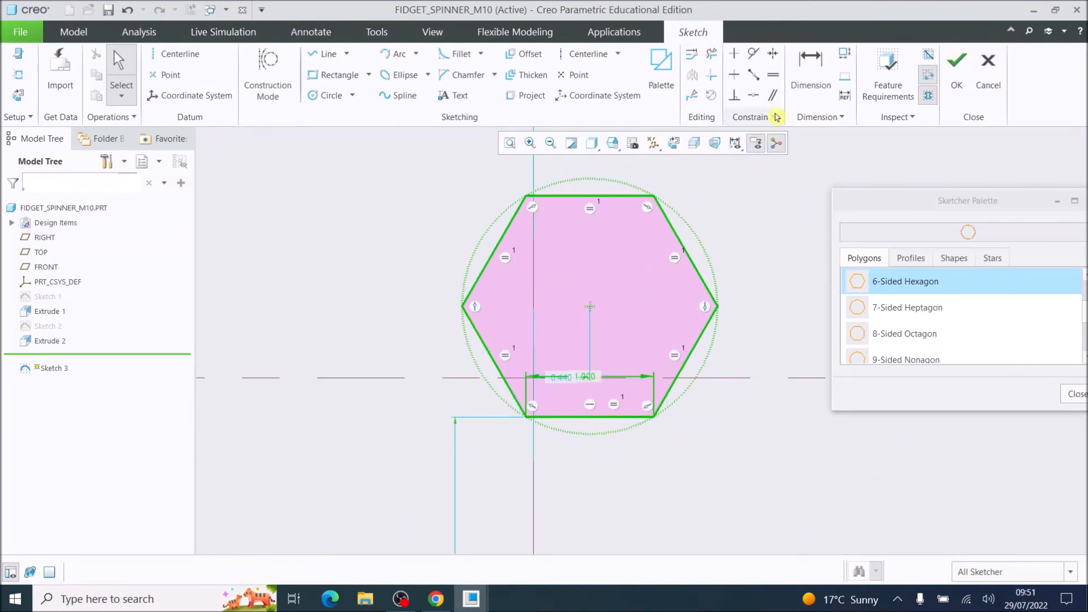
pyautogui.click(808, 69)
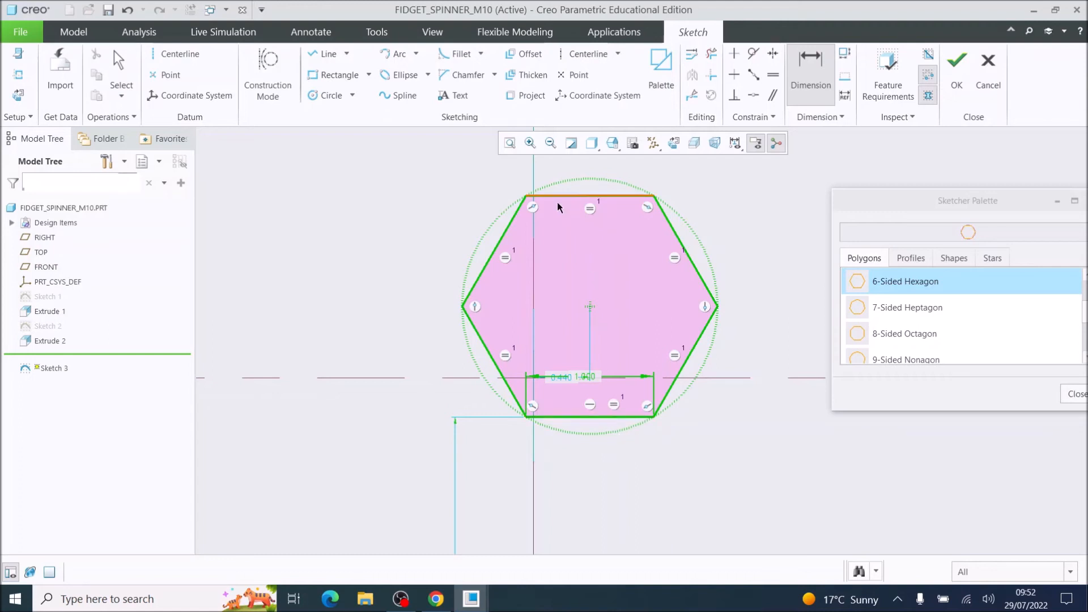
pyautogui.middleClick(377, 304)
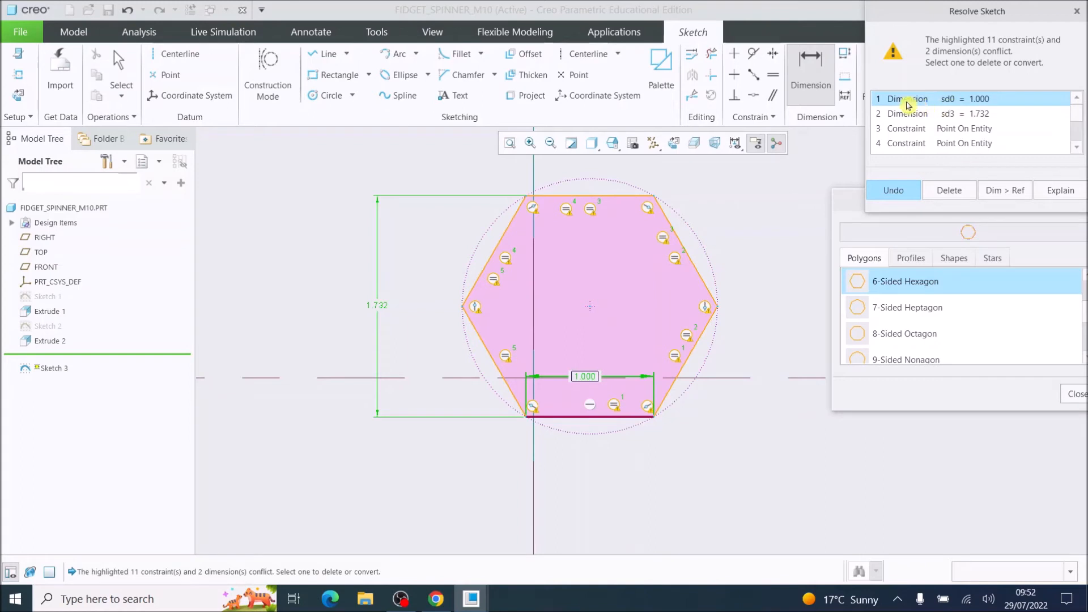
pyautogui.click(948, 191)
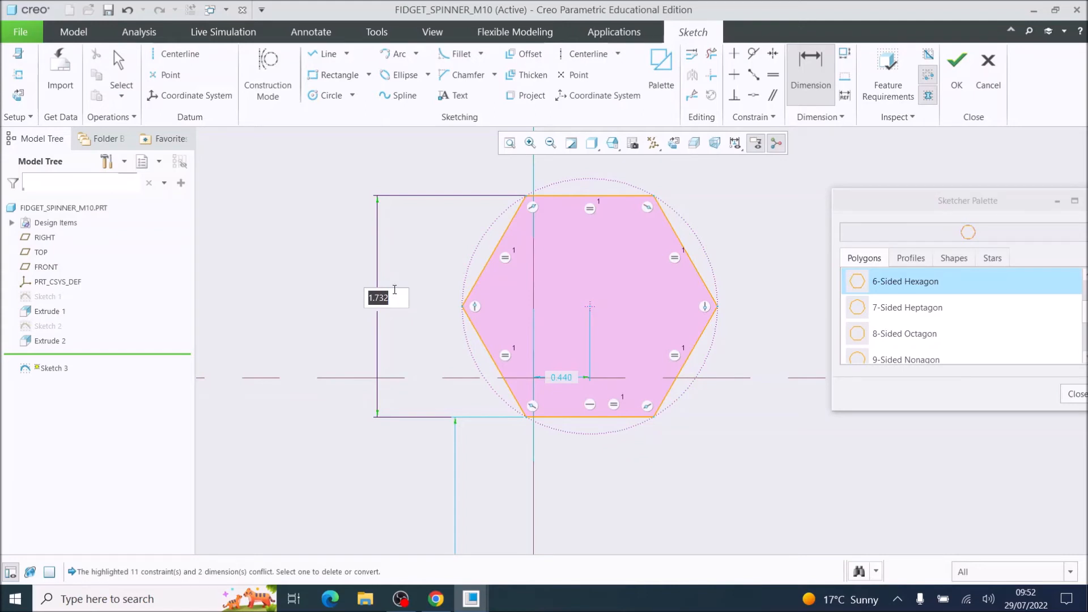
pyautogui.write('17')
pyautogui.press('Return')
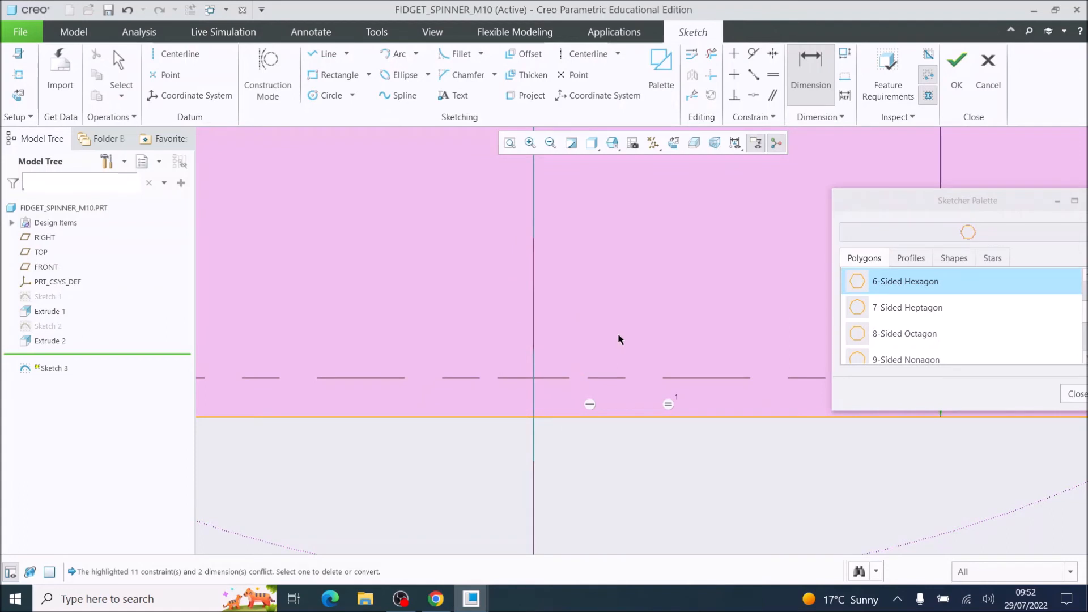
# Add the upper arm's hole surface to the sketch references.
pyautogui.click(511, 144)
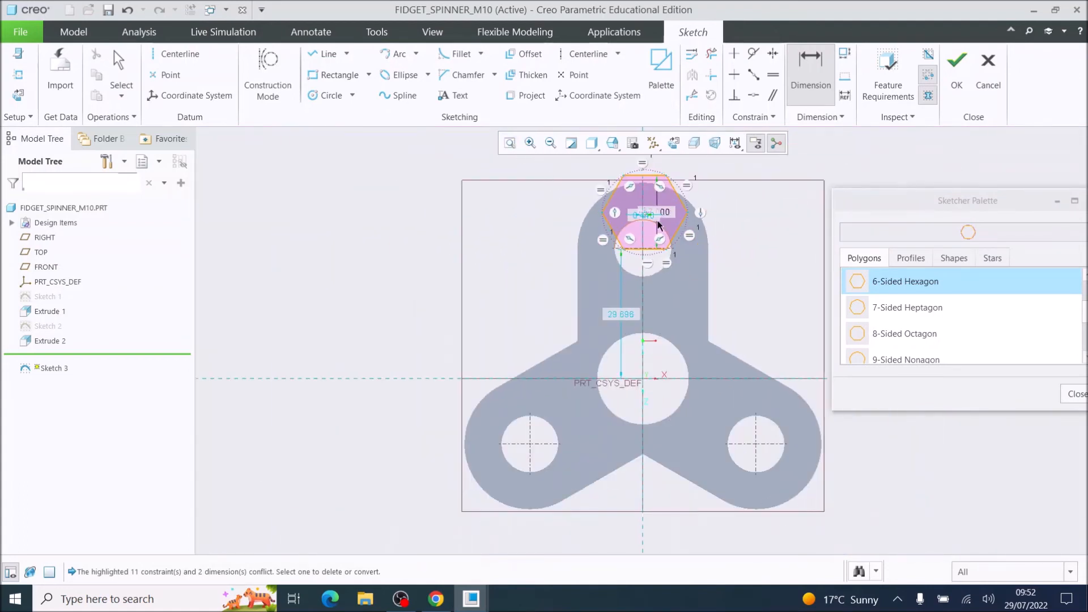
pyautogui.scroll(4, 657, 220)
pyautogui.scroll(-3, 619, 266)
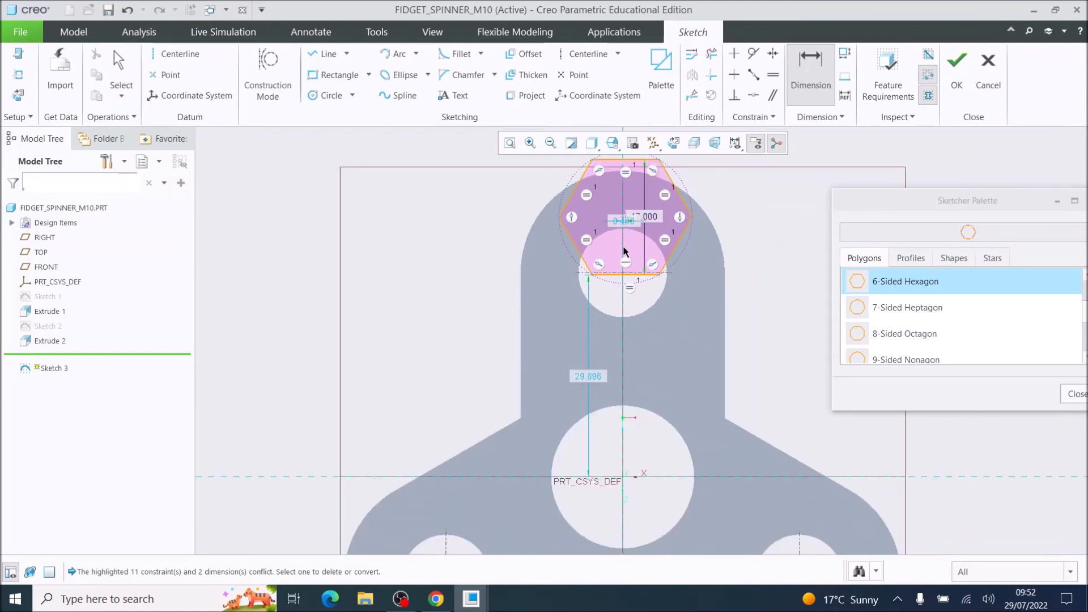
pyautogui.scroll(7, 654, 252)
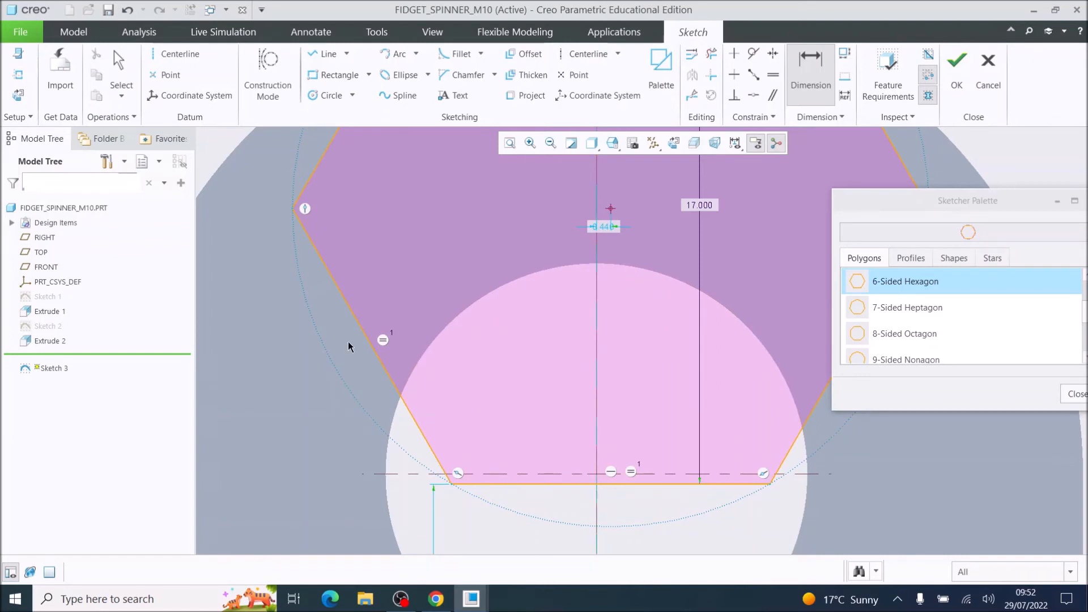
pyautogui.click(18, 74)
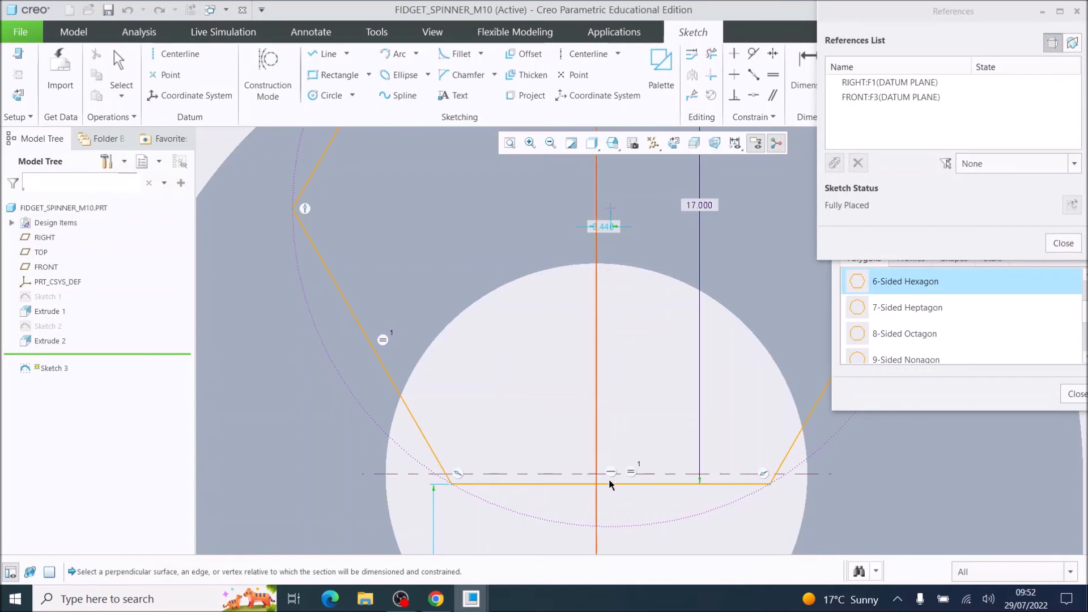
pyautogui.scroll(-4, 623, 482)
pyautogui.scroll(3, 617, 498)
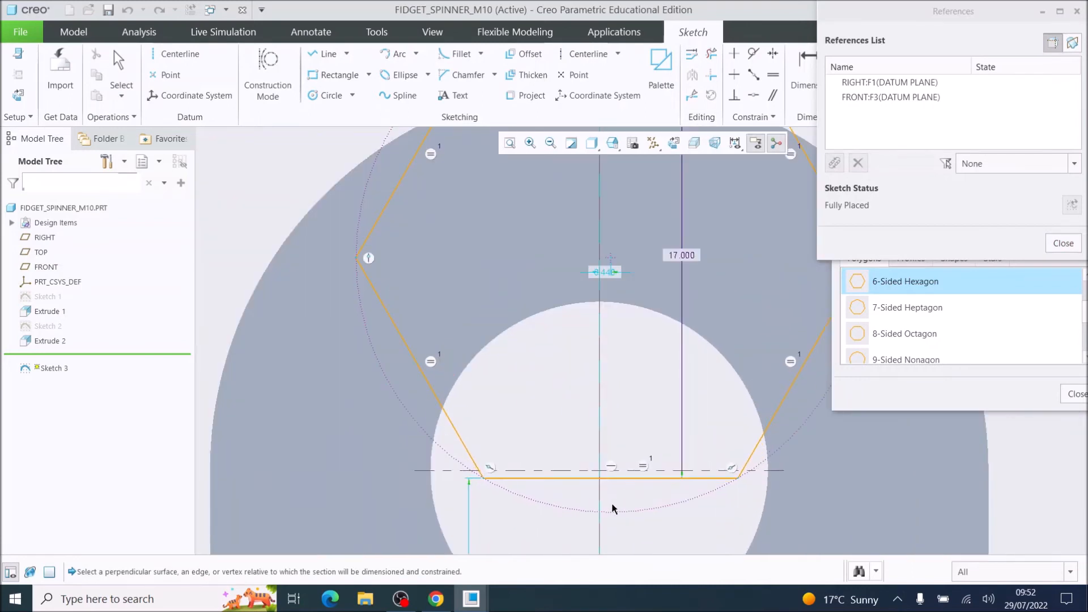
pyautogui.click(656, 311)
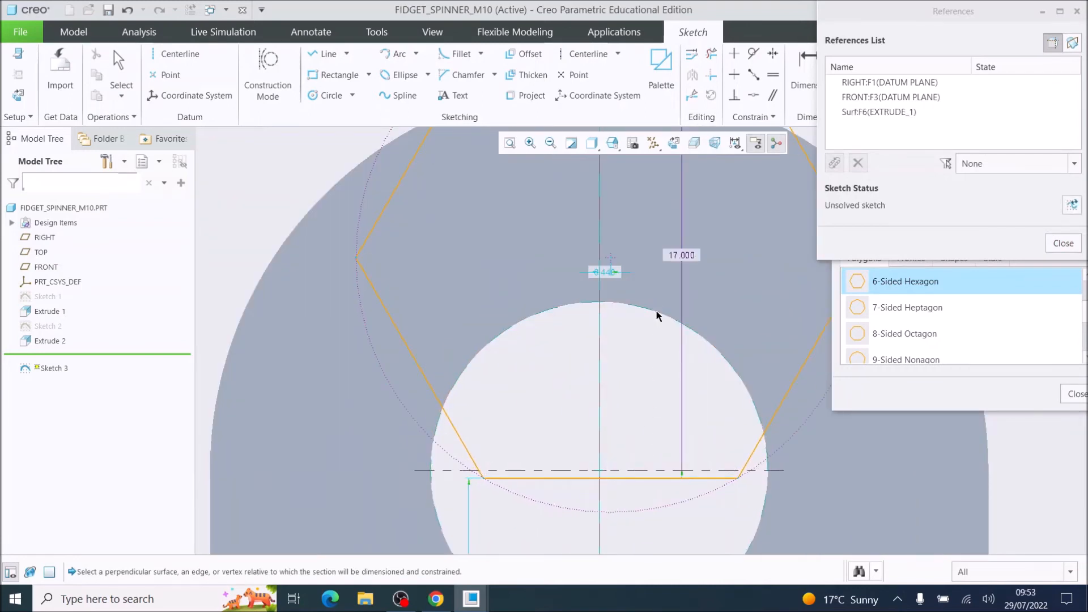
pyautogui.click(1063, 248)
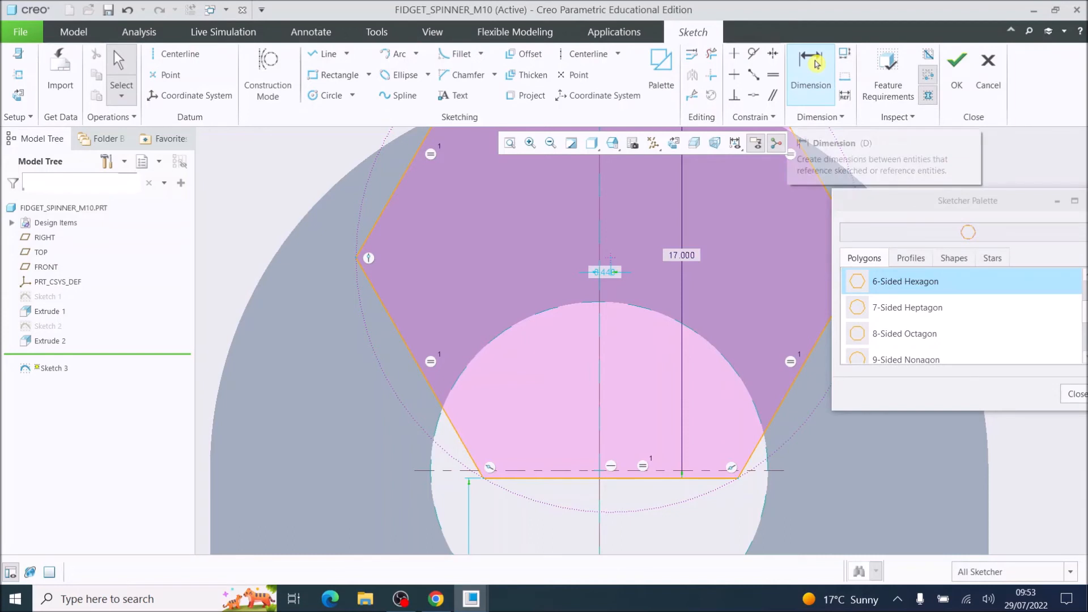
# Set the vertical distance between the upper hexagon's centre and the hole's centre to 0.
pyautogui.click(816, 64)
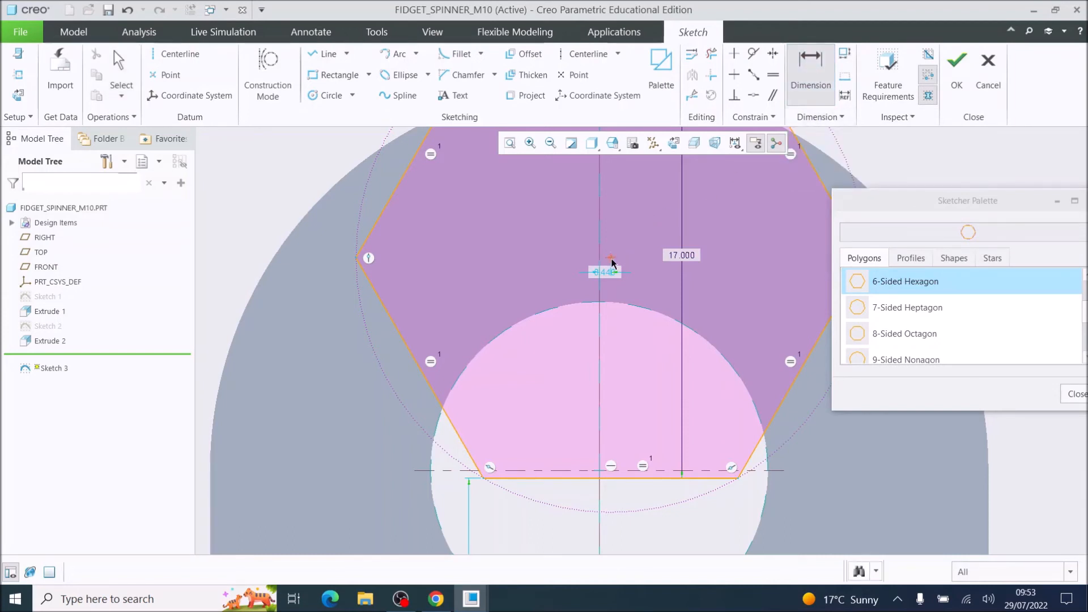
pyautogui.click(610, 258)
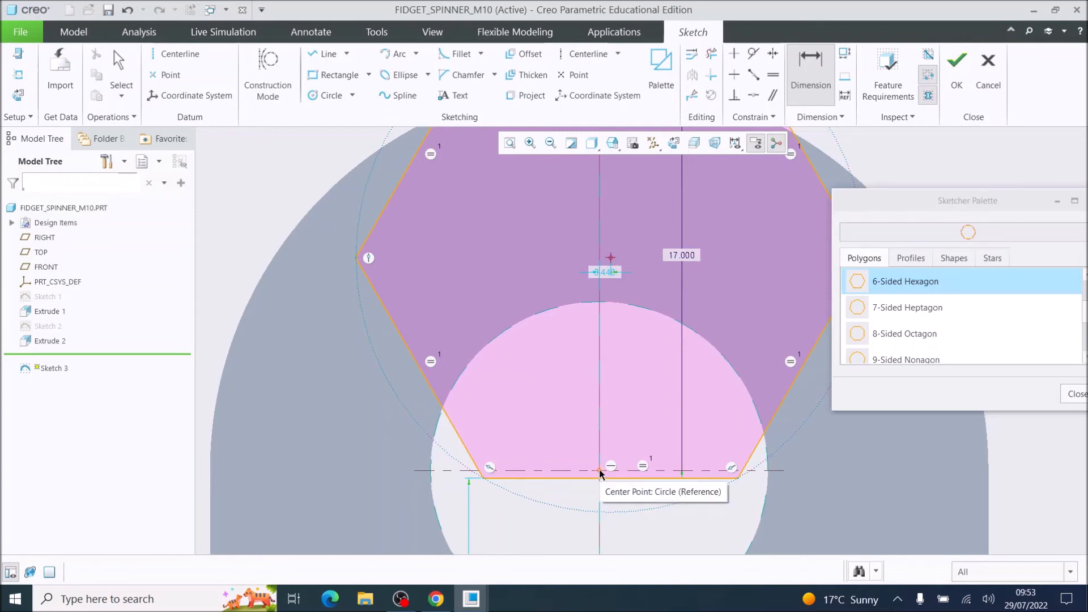
pyautogui.middleClick(539, 381)
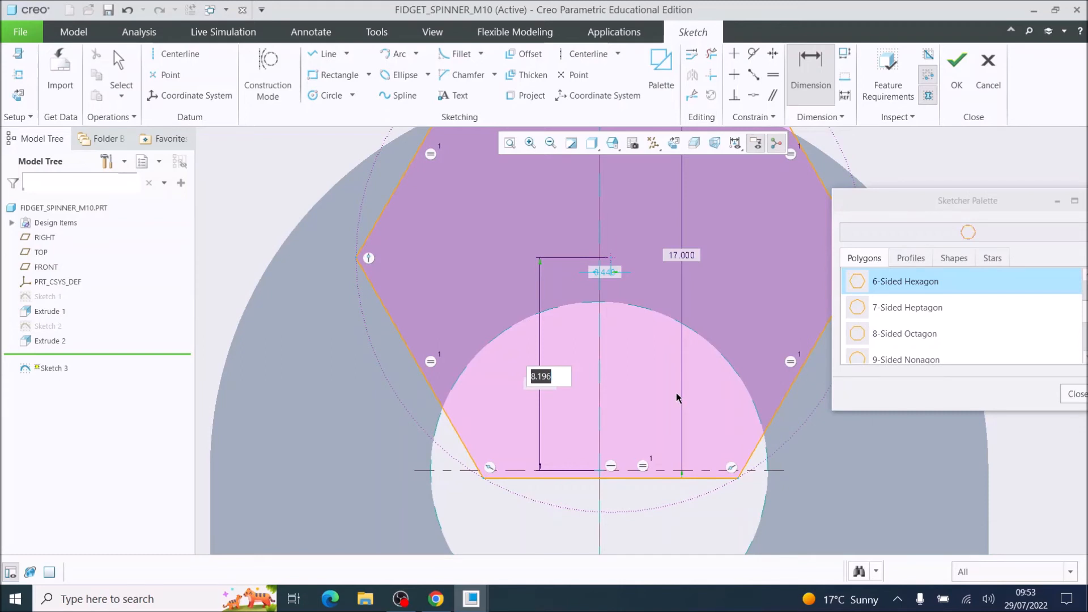
pyautogui.write('0')
pyautogui.press('Return')
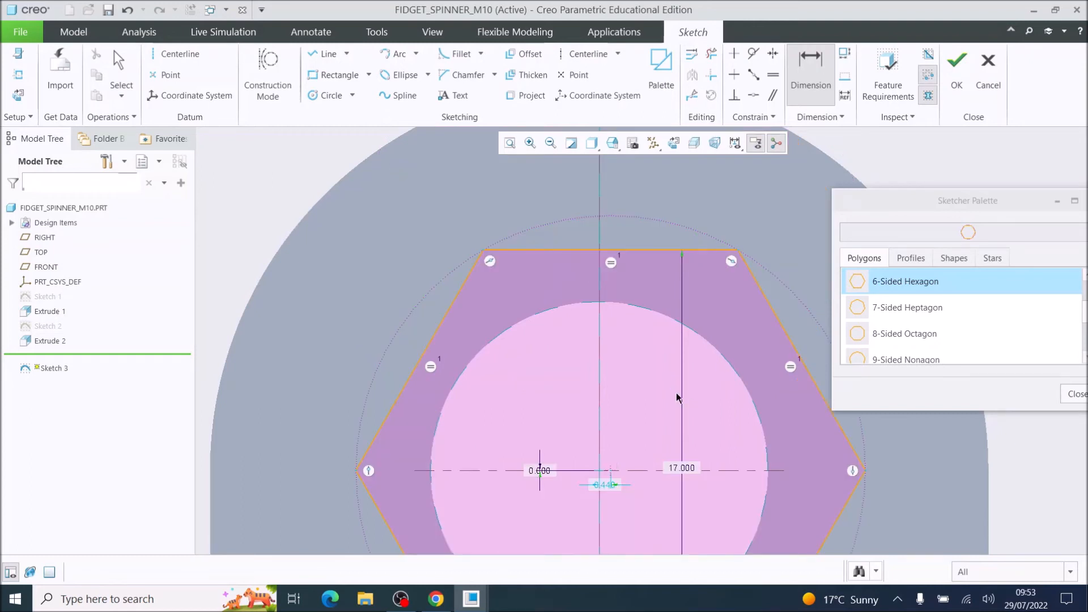
# Dimension the horizontal offset between the upper hexagon's centre and the hole's centre as 0.
pyautogui.scroll(2, 633, 441)
pyautogui.scroll(-2, 636, 433)
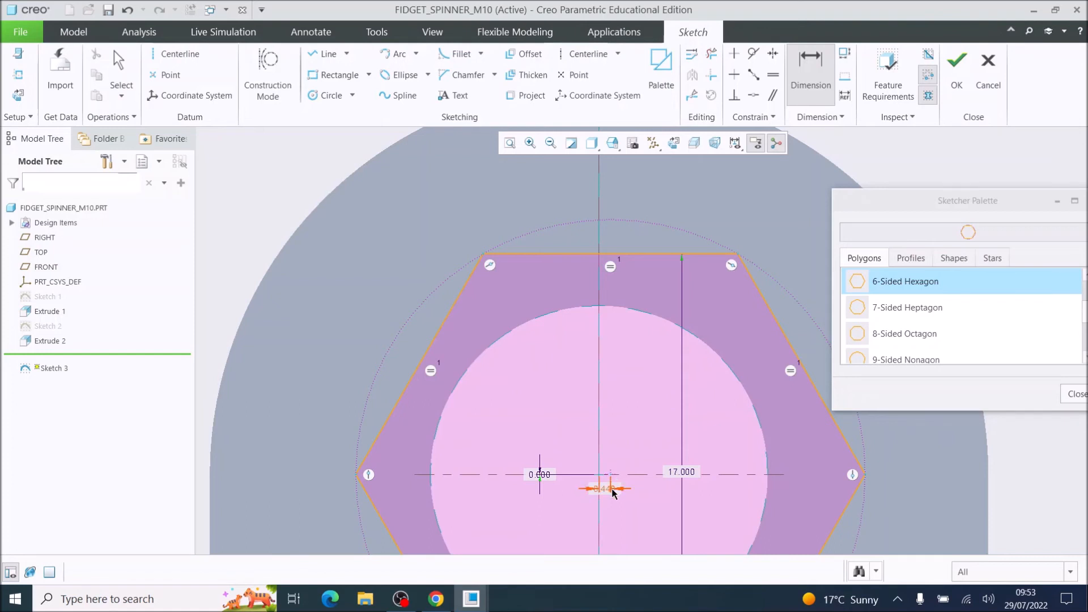
pyautogui.scroll(4, 612, 493)
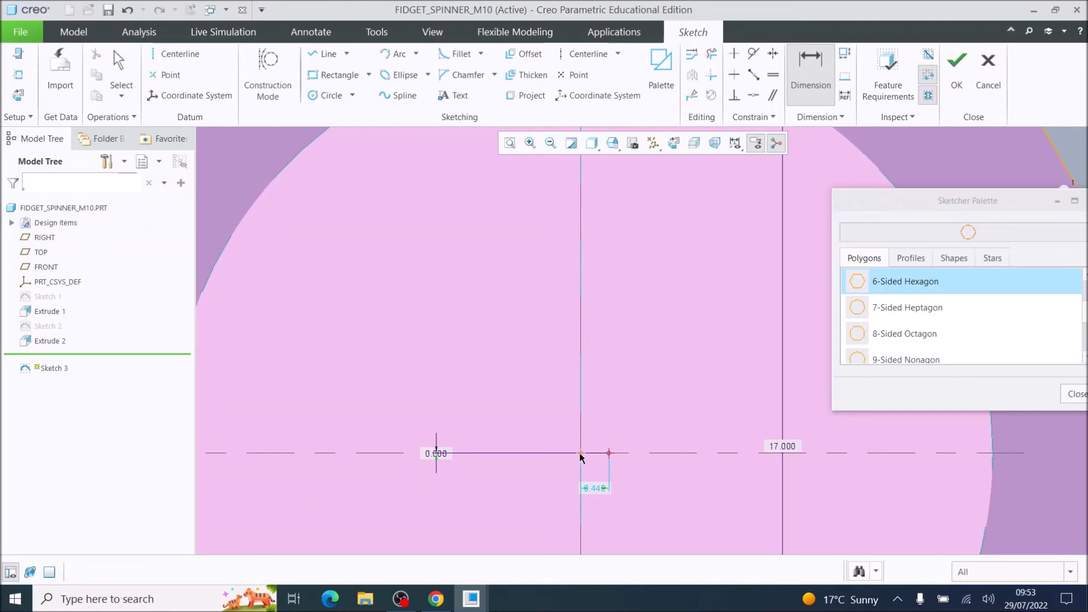
pyautogui.middleClick(604, 407)
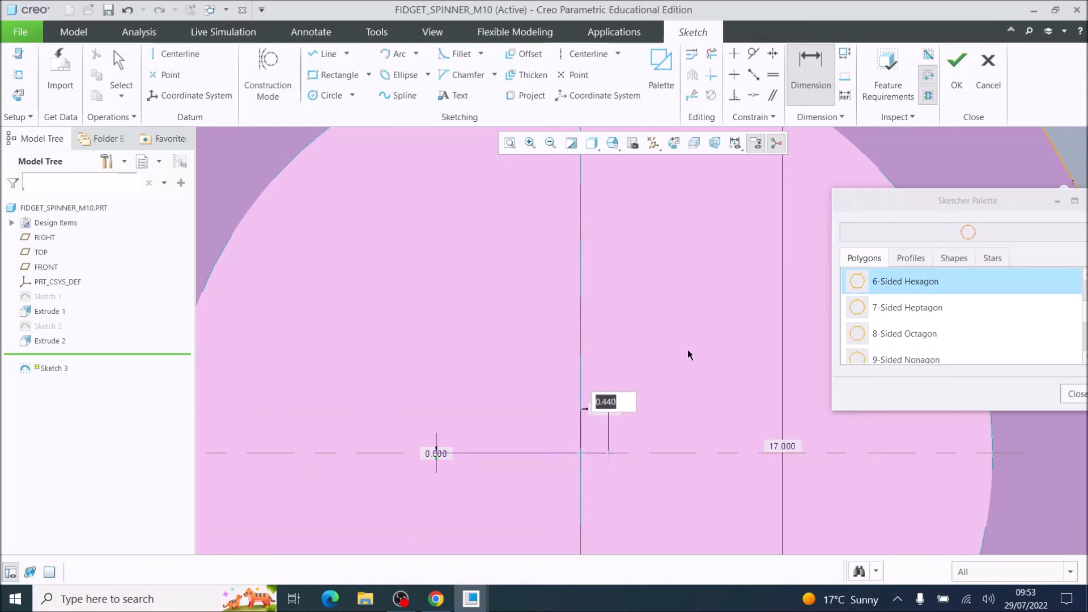
pyautogui.write('0')
pyautogui.press('Return')
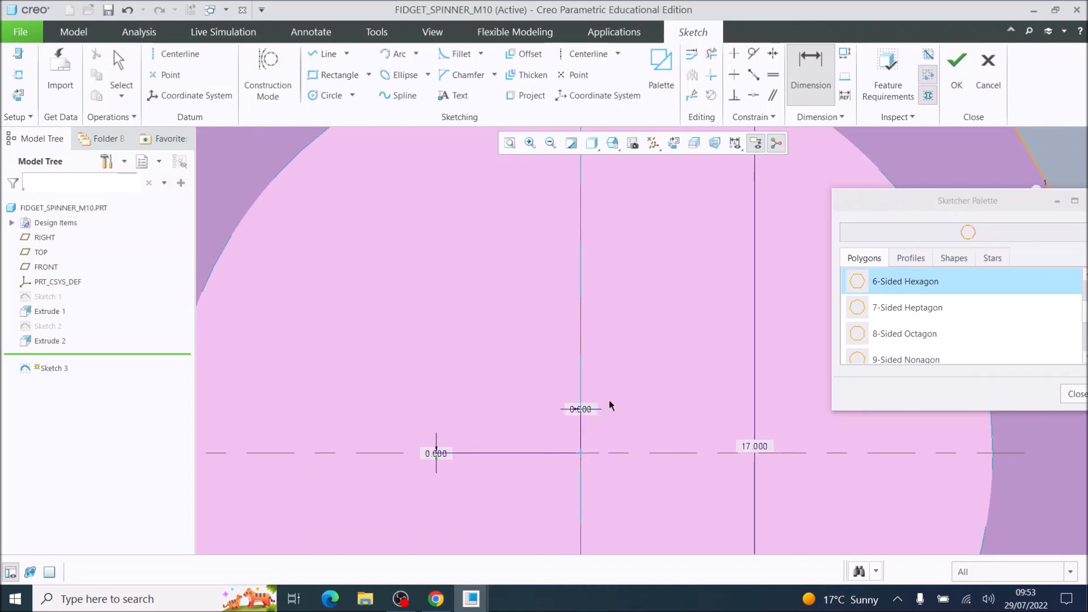
# Insert a 6-Sided Hexagon from the Sketcher Palette near the centre of the lower-left arm's hole.
pyautogui.scroll(-5, 617, 408)
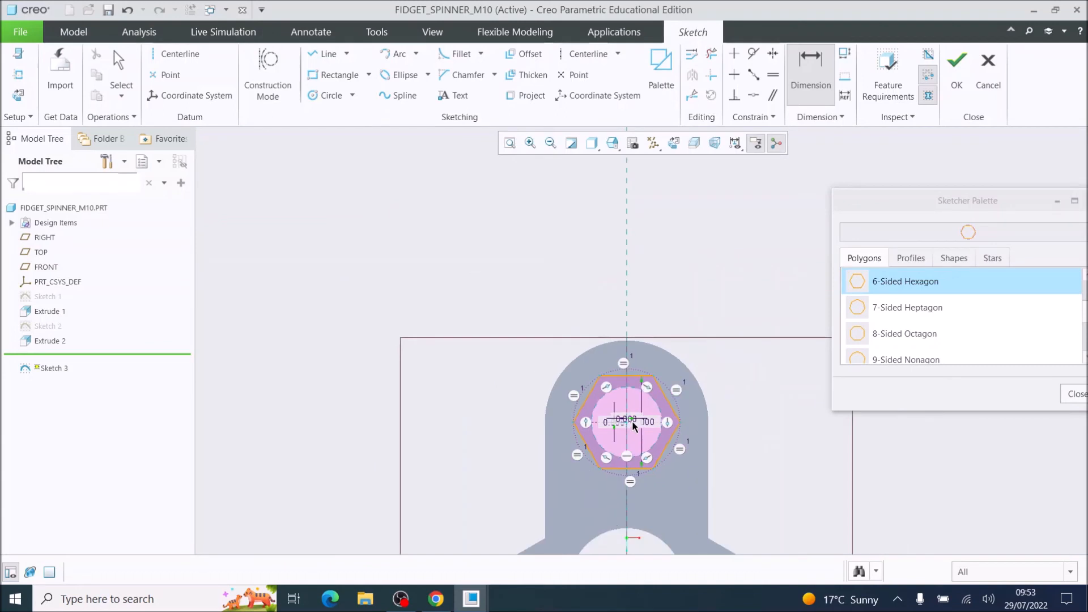
pyautogui.scroll(-2, 629, 470)
pyautogui.scroll(3, 637, 487)
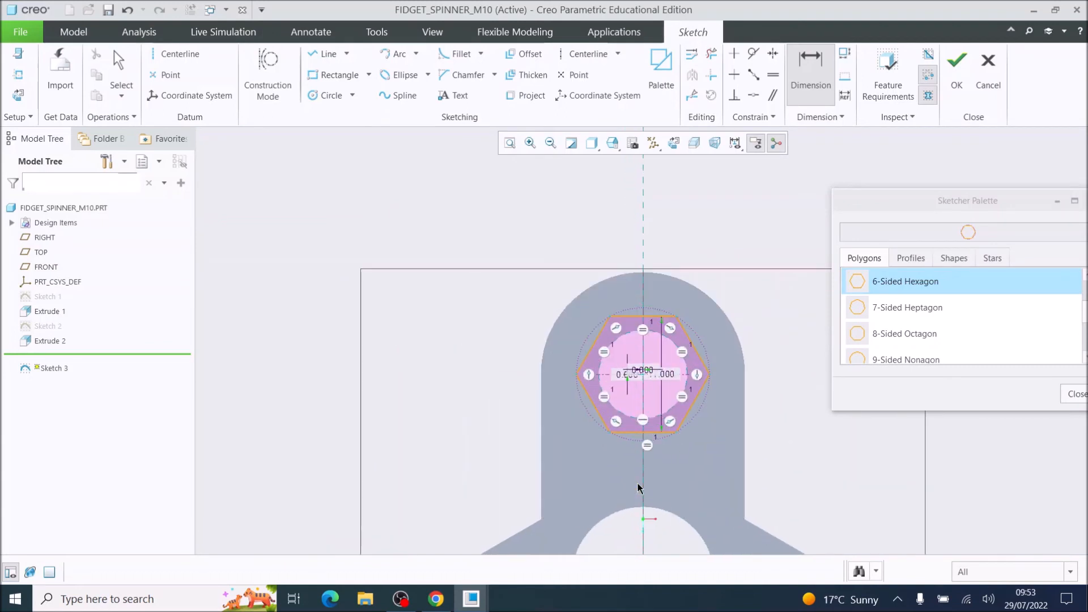
pyautogui.scroll(-8, 637, 488)
pyautogui.scroll(5, 634, 522)
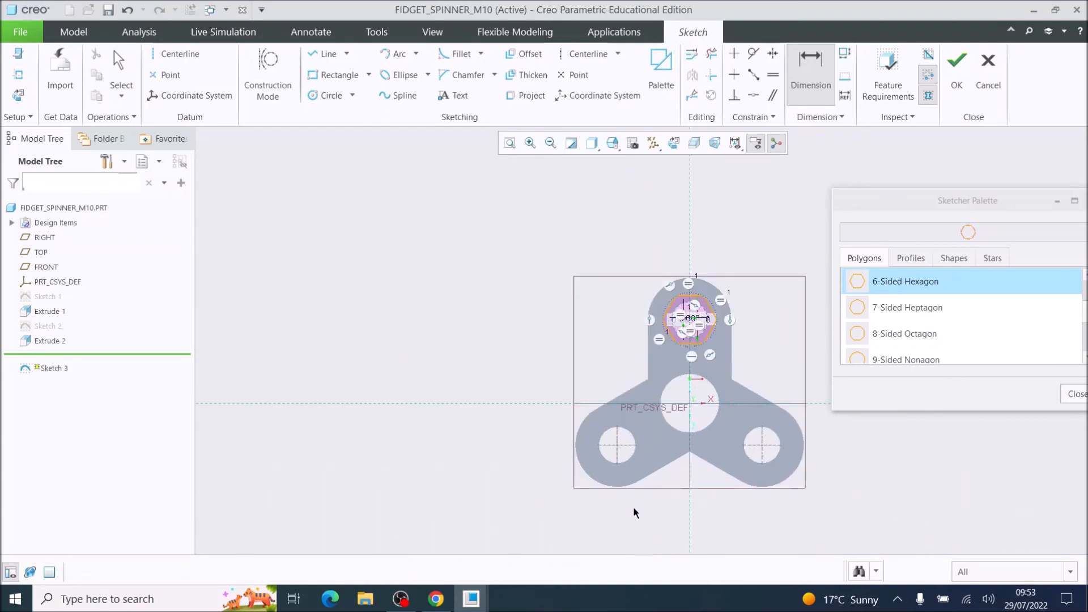
pyautogui.scroll(4, 629, 487)
pyautogui.scroll(2, 618, 461)
pyautogui.scroll(-4, 621, 476)
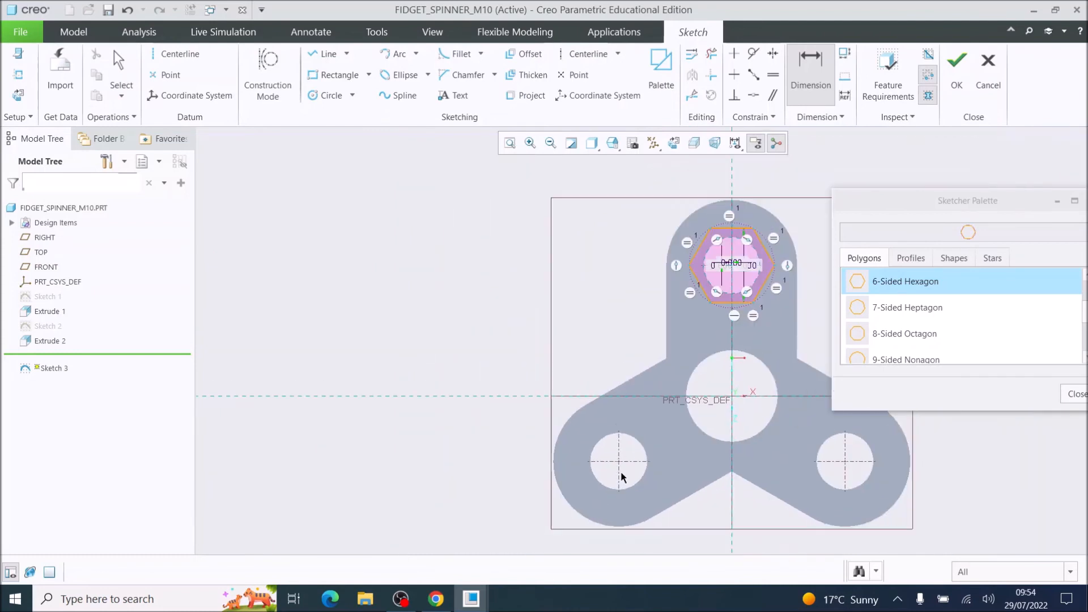
pyautogui.scroll(3, 621, 477)
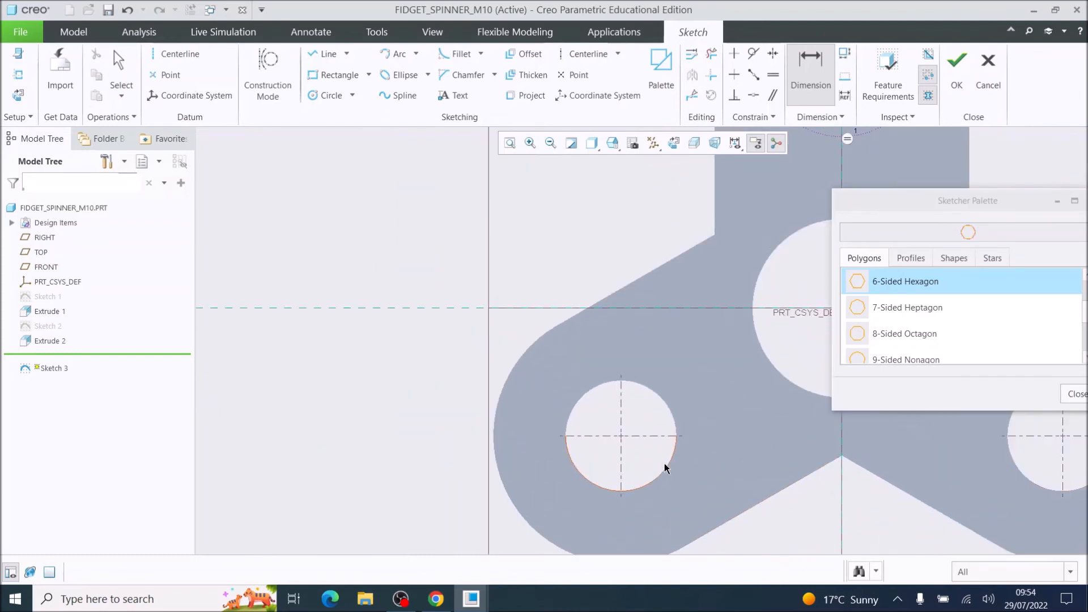
pyautogui.scroll(1, 637, 491)
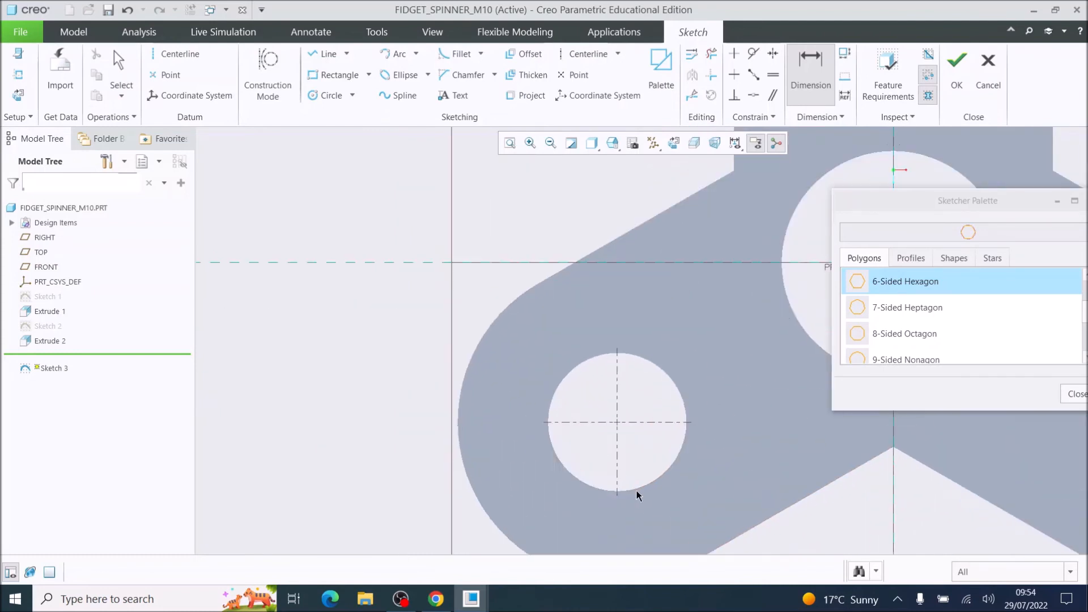
pyautogui.doubleClick(860, 287)
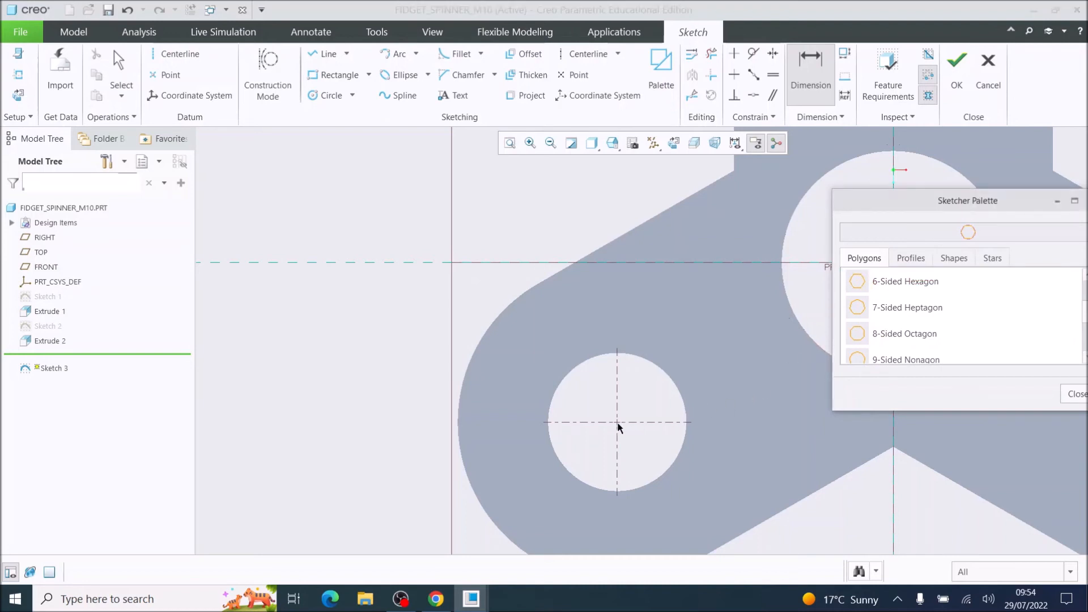
pyautogui.doubleClick(860, 286)
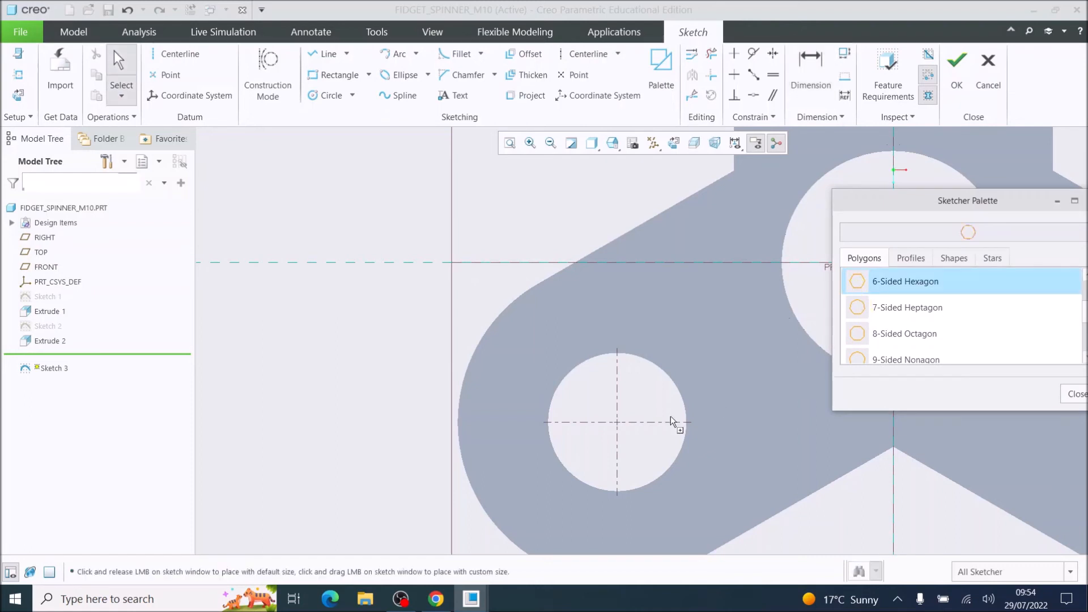
pyautogui.click(624, 409)
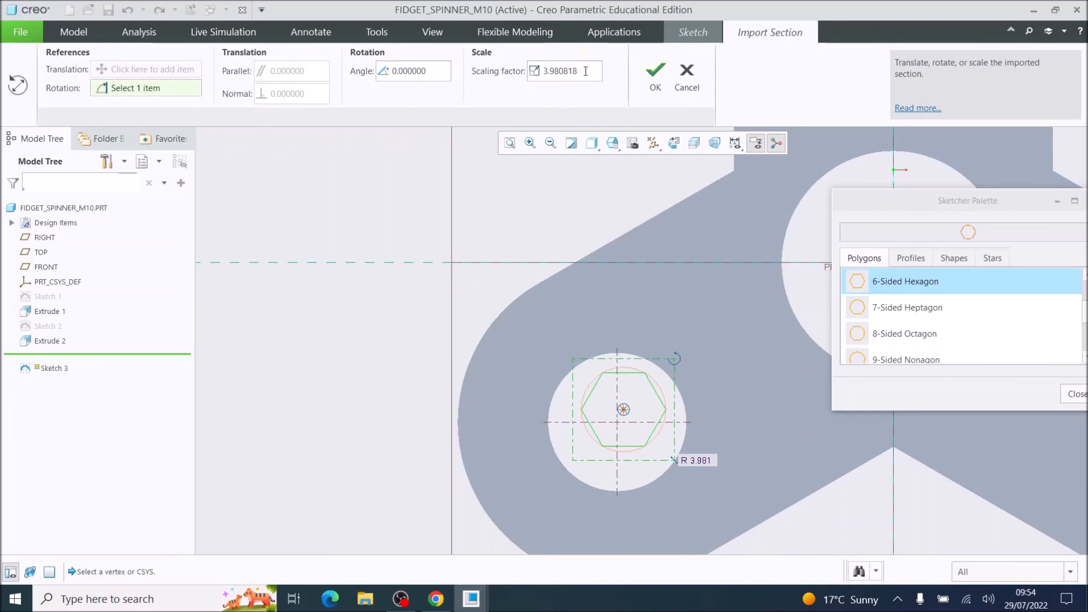
# Set the lower-left hexagon's scaling factor to 1 and accept its placement.
pyautogui.moveTo(585, 71); pyautogui.dragTo(534, 73)
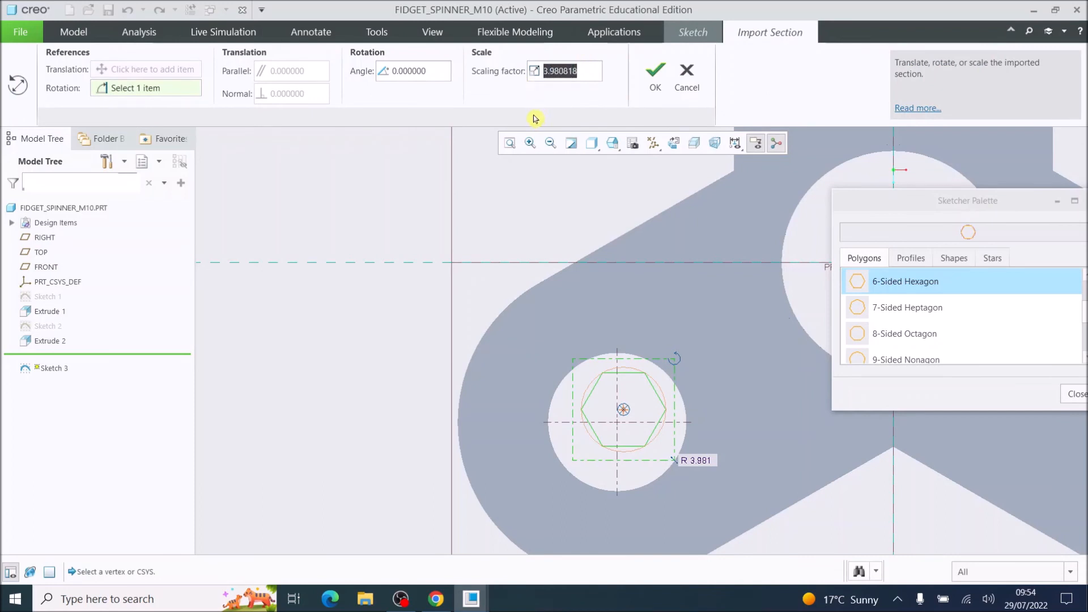
pyautogui.write('1')
pyautogui.press('Return')
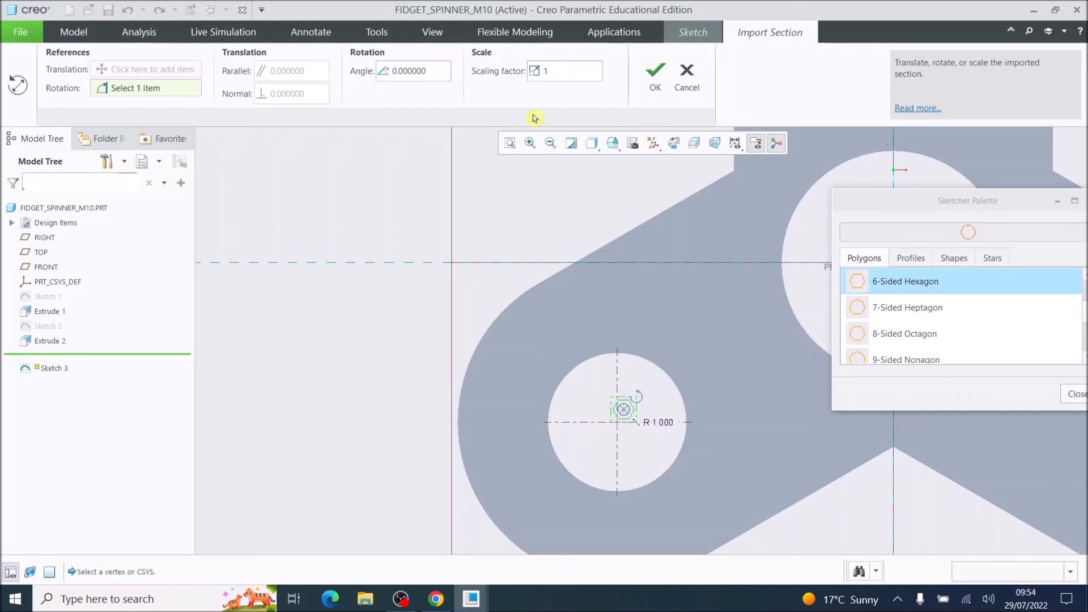
pyautogui.scroll(-5, 618, 404)
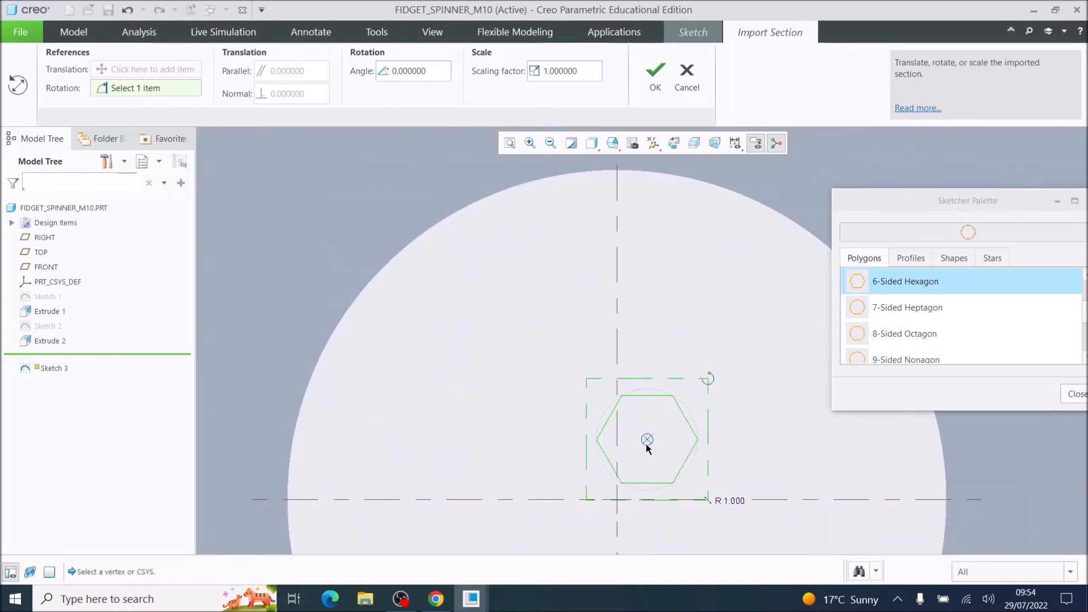
pyautogui.click(660, 82)
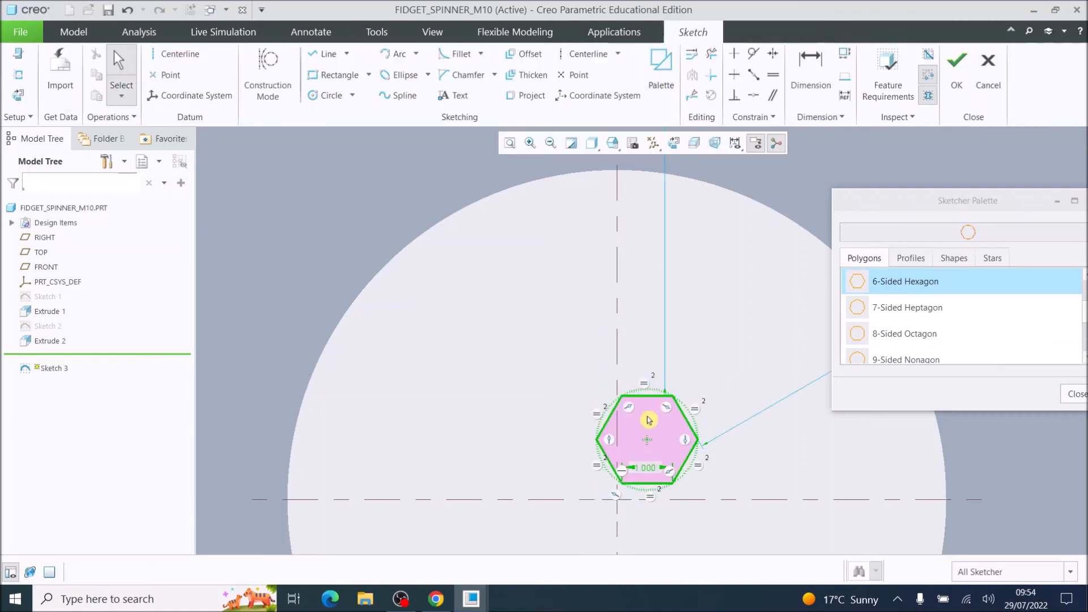
# Dimension the lower-left hexagon between its upper and lower sides as 17, deleting the conflicting side-length dimension.
pyautogui.press('d')
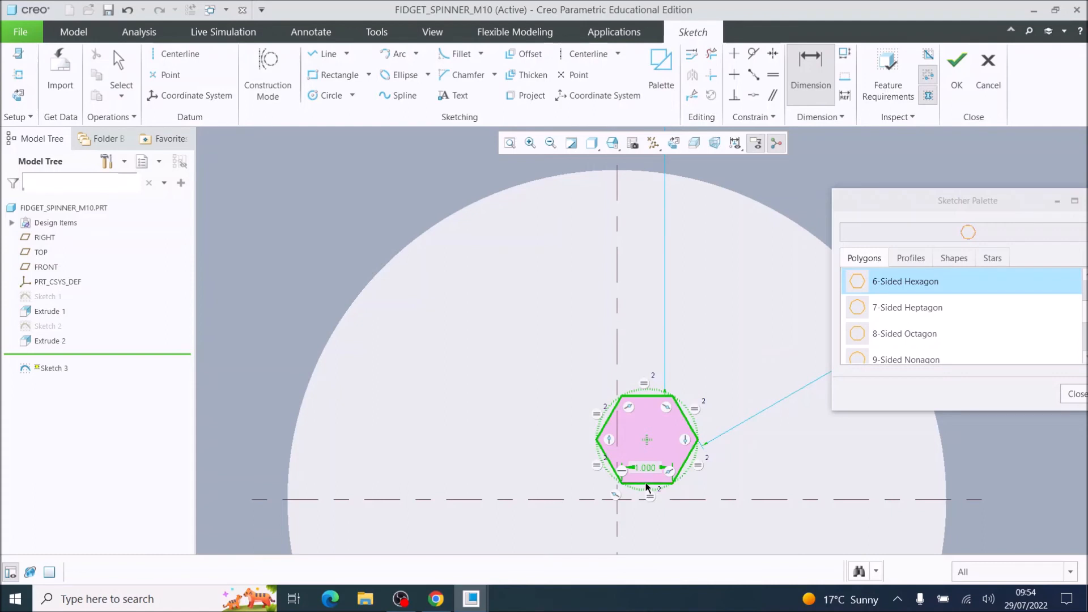
pyautogui.middleClick(559, 441)
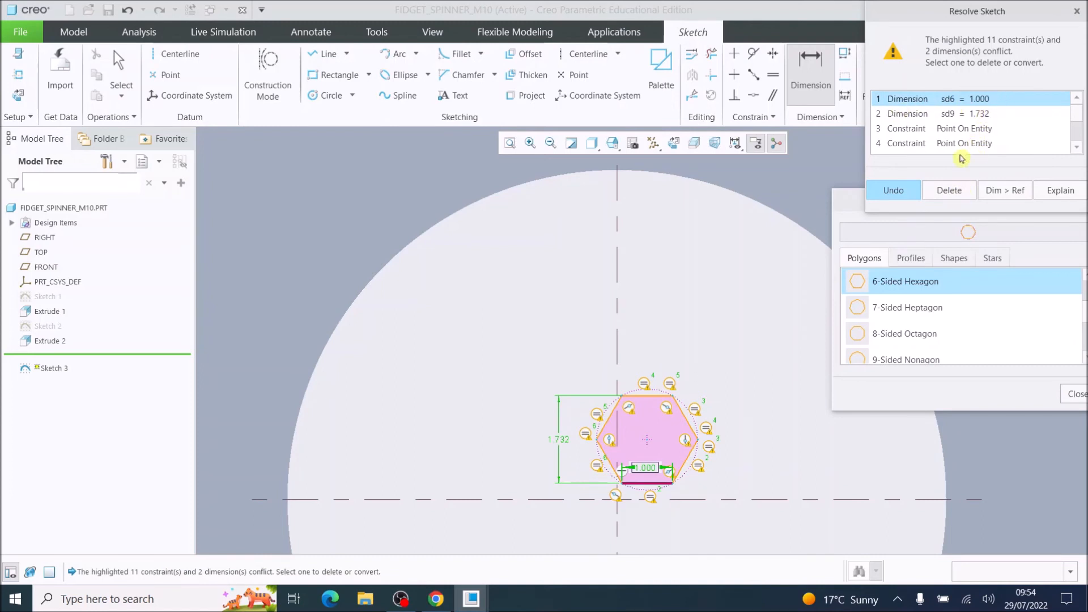
pyautogui.click(949, 190)
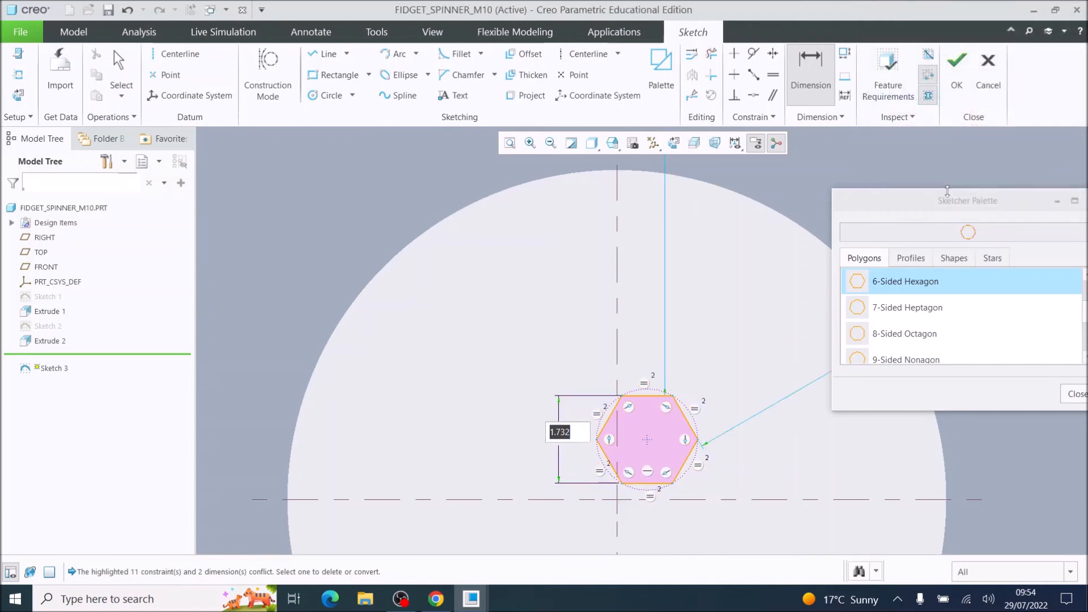
pyautogui.write('1')
pyautogui.press('Return')
# Dimension the lower-left hexagon's upper side from the centre of that arm's hole as 8.5.
pyautogui.scroll(5, 567, 439)
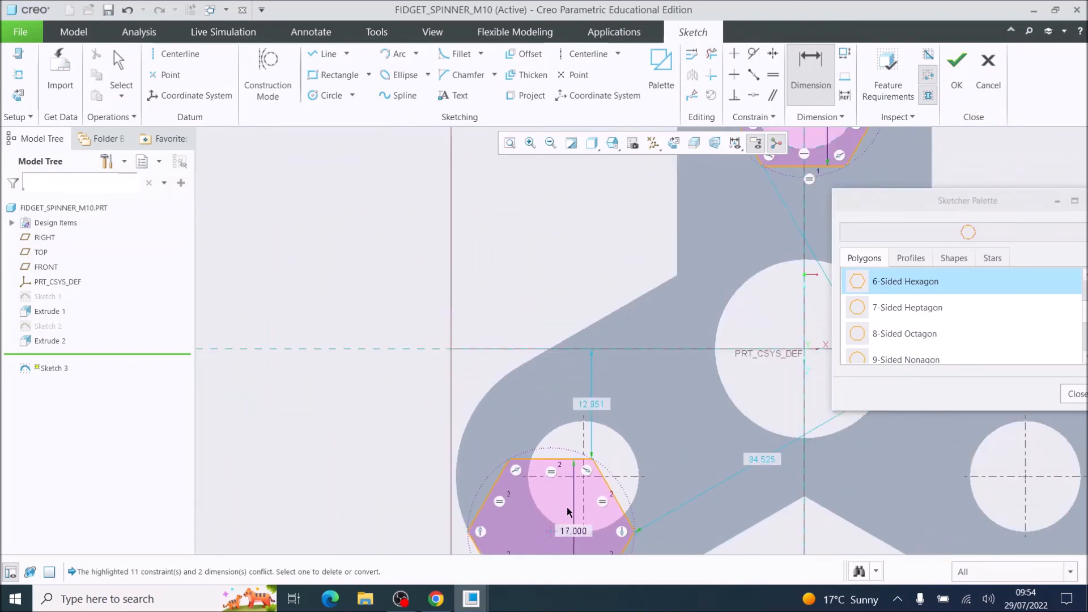
pyautogui.scroll(2, 567, 509)
pyautogui.scroll(2, 610, 471)
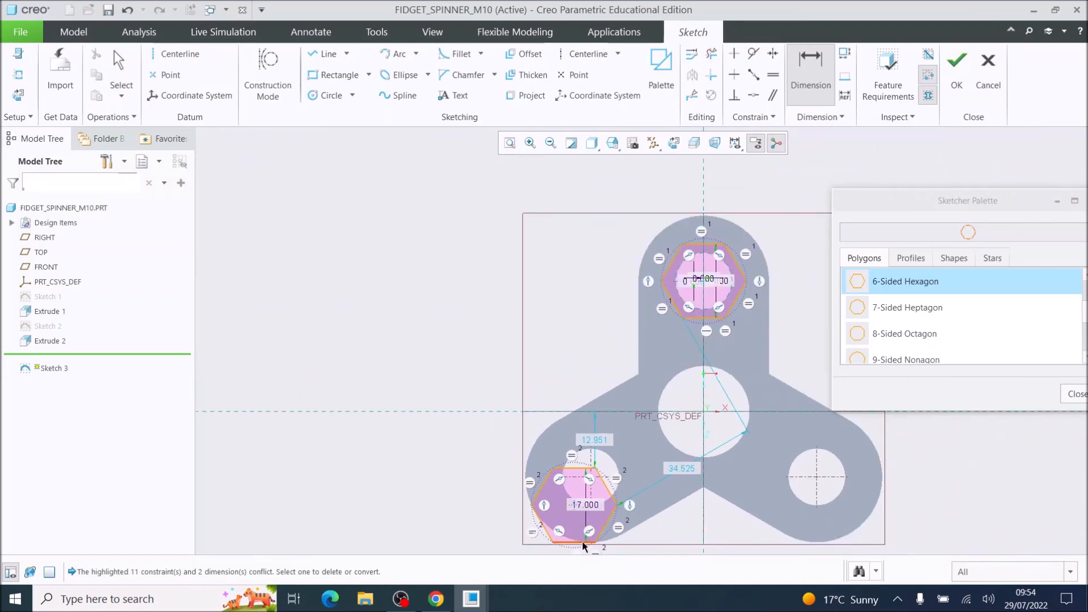
pyautogui.scroll(-4, 589, 535)
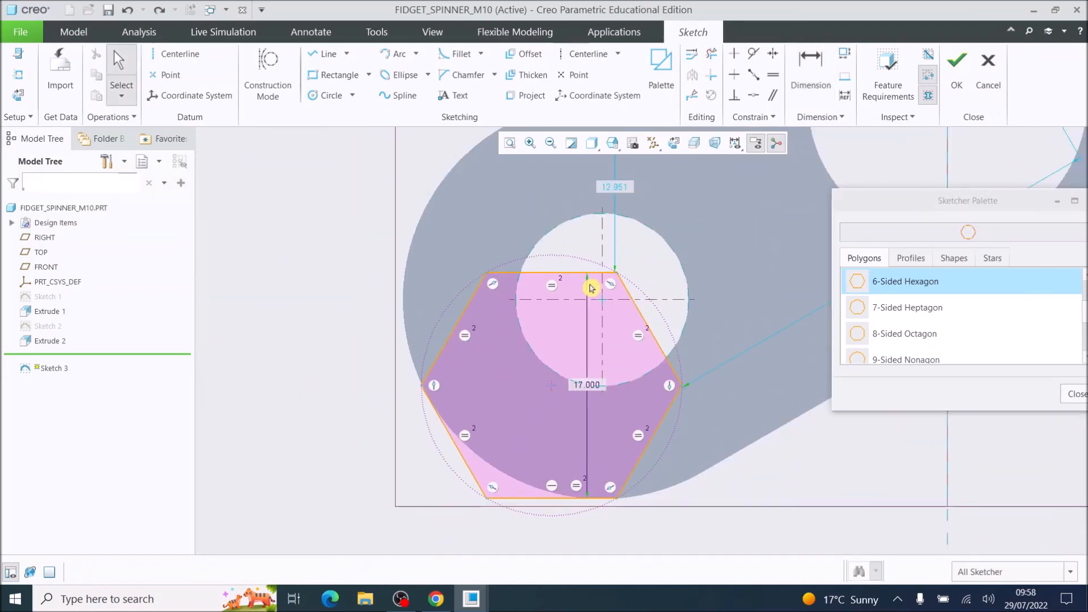
pyautogui.scroll(2, 624, 236)
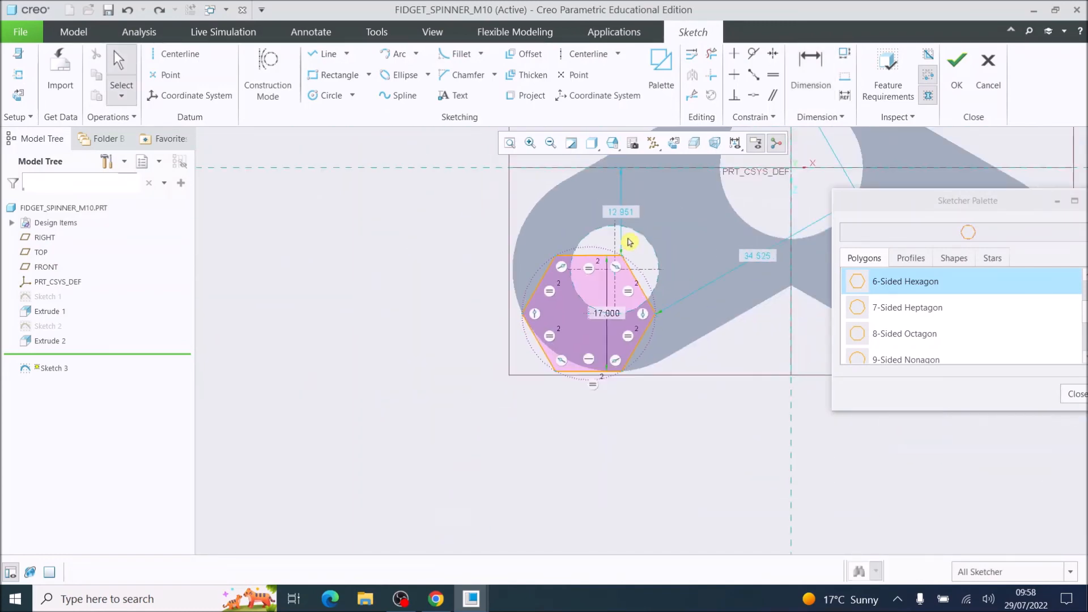
pyautogui.scroll(1, 646, 215)
pyautogui.scroll(-2, 646, 215)
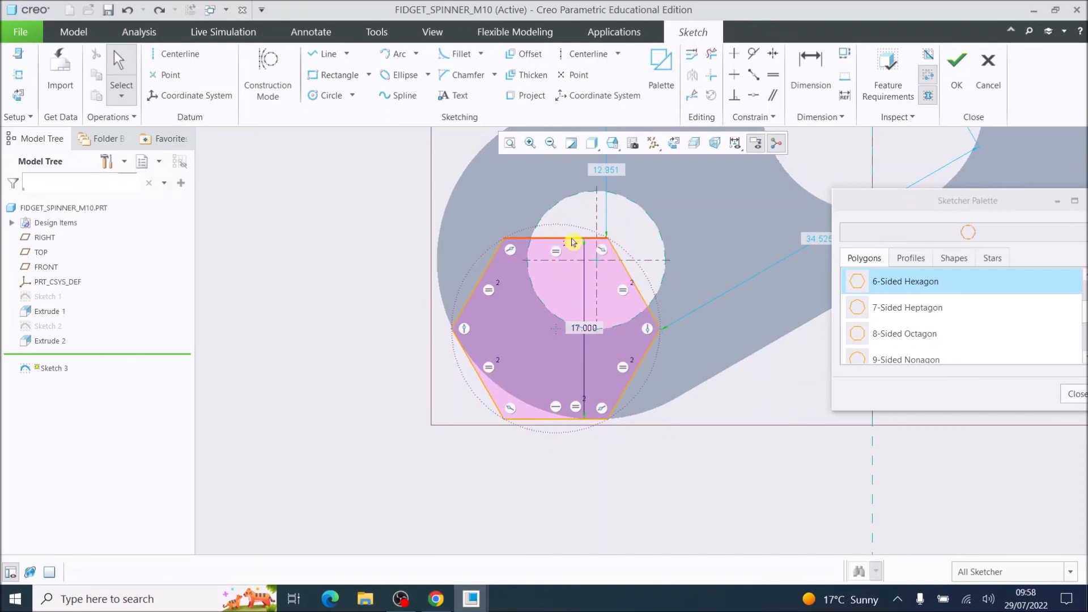
pyautogui.click(805, 71)
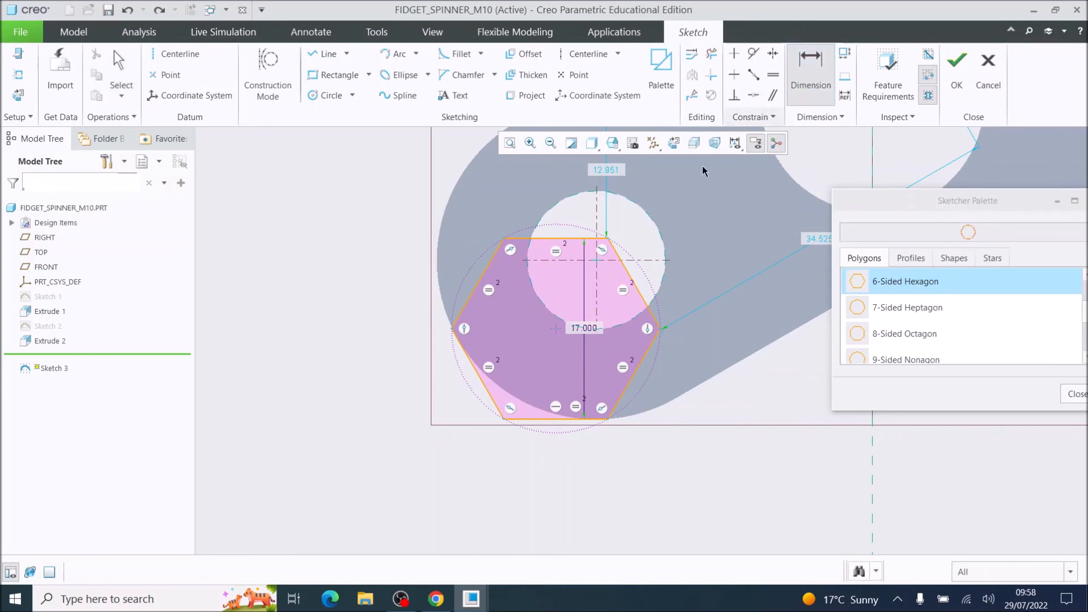
pyautogui.click(566, 238)
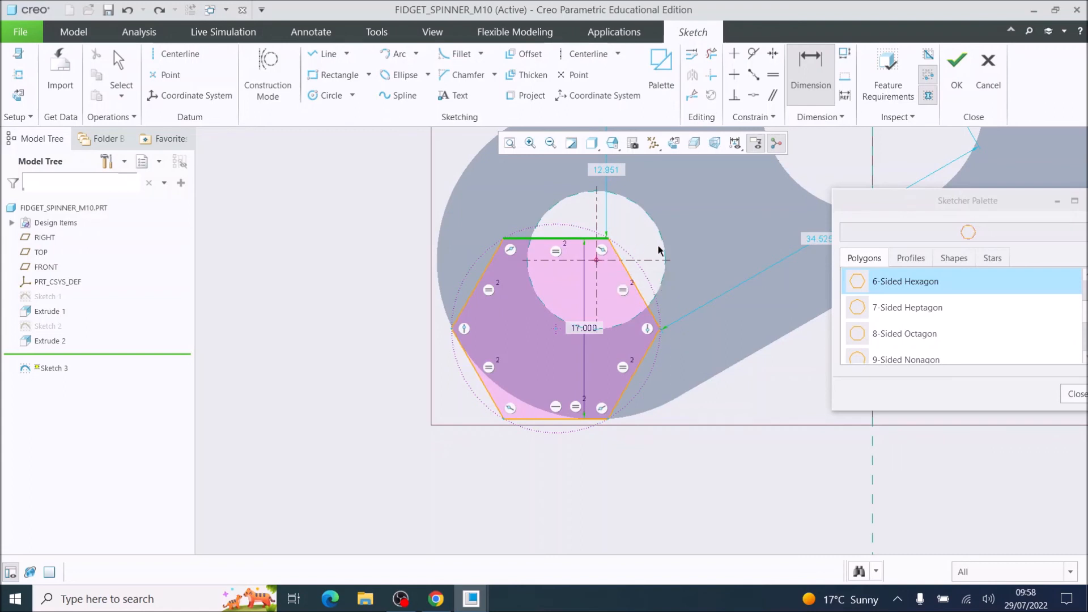
pyautogui.middleClick(697, 250)
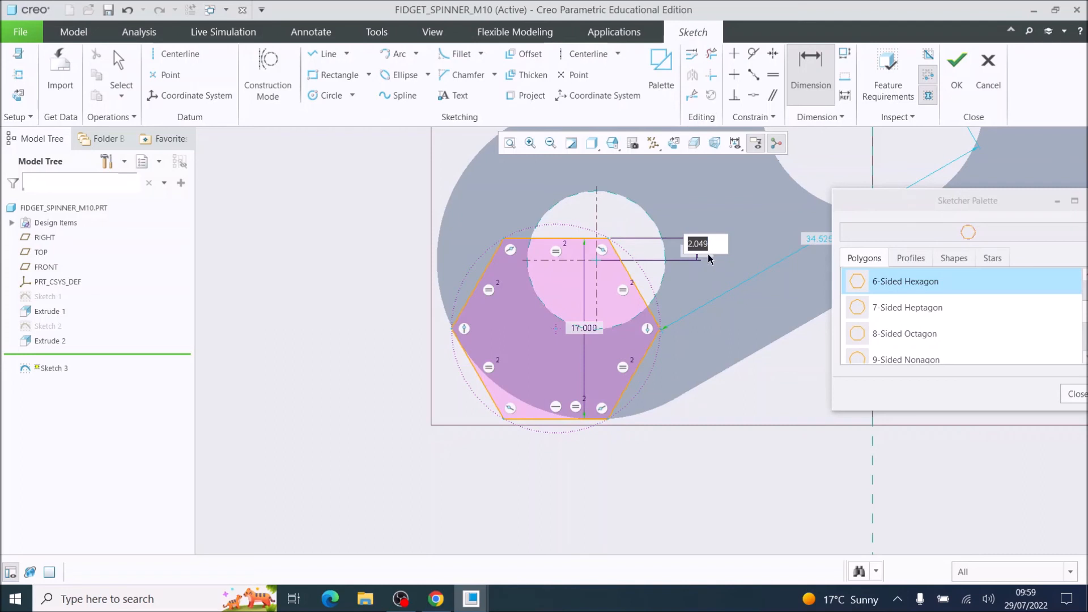
pyautogui.write('8.5')
pyautogui.press('Return')
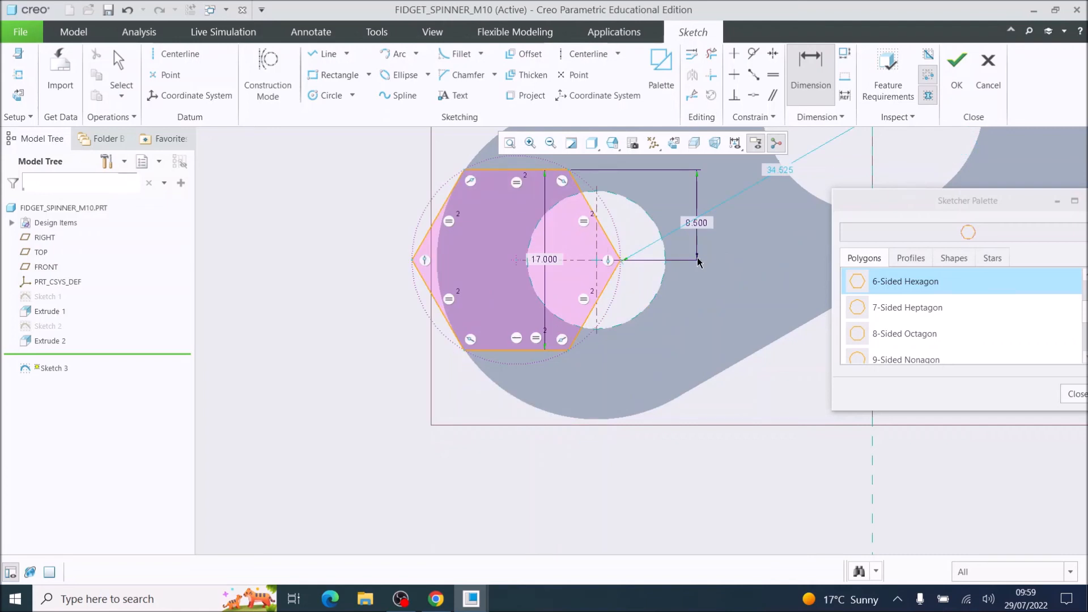
# Dimension the horizontal distance between the lower-left hexagon's centre and that arm's hole centre as 0.
pyautogui.scroll(3, 579, 256)
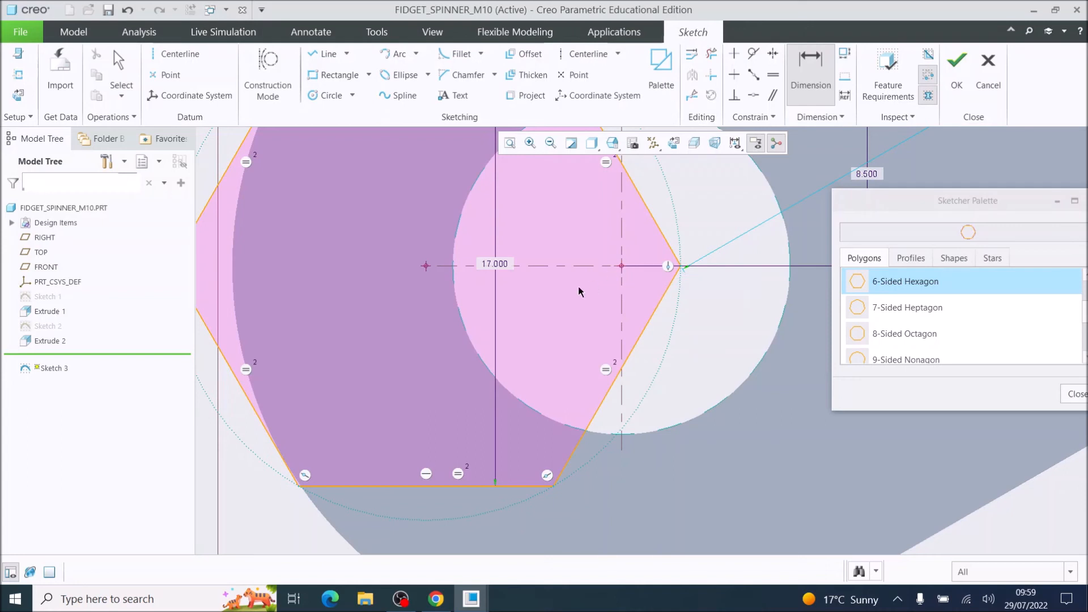
pyautogui.middleClick(552, 319)
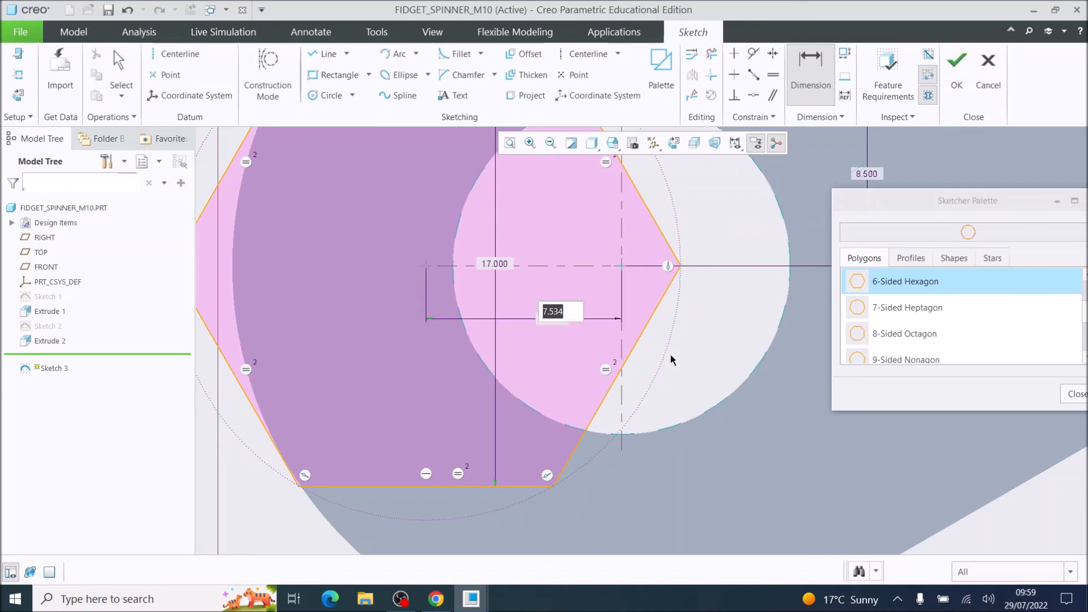
pyautogui.write('0')
pyautogui.press('Return')
pyautogui.scroll(-3, 661, 351)
pyautogui.scroll(-6, 661, 347)
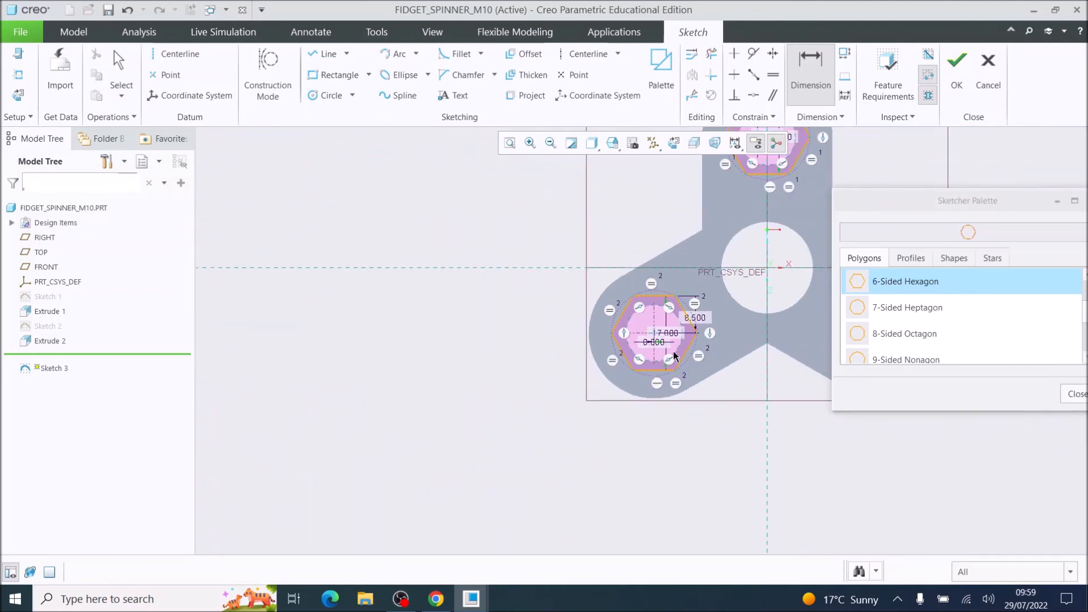
pyautogui.scroll(3, 758, 295)
pyautogui.scroll(-3, 779, 257)
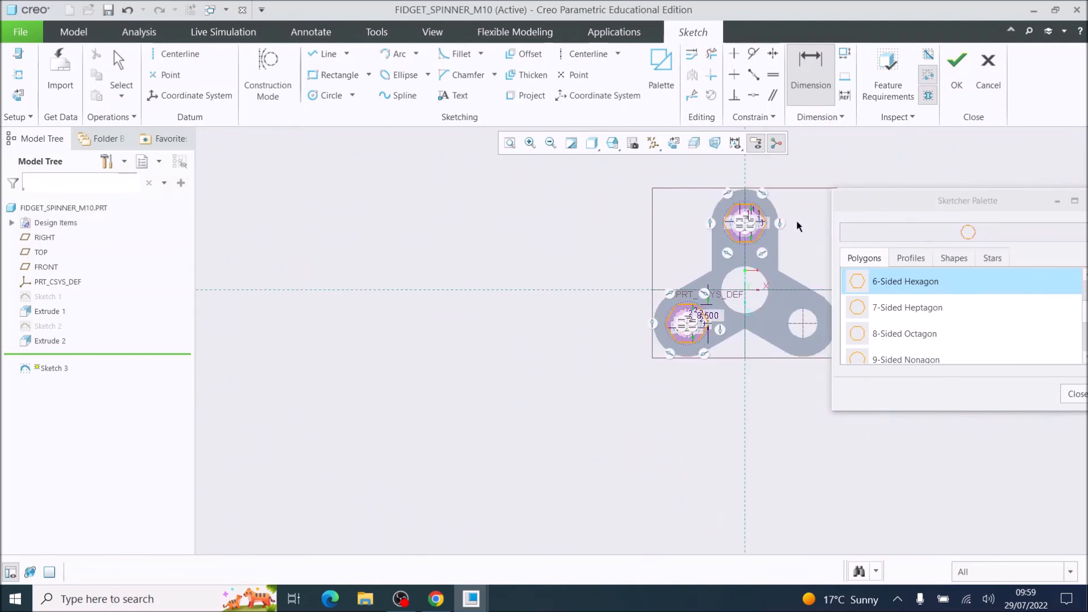
# Mirror the lower-left hexagon about the vertical centreline onto the lower-right arm and finish the sketch.
pyautogui.scroll(3, 799, 220)
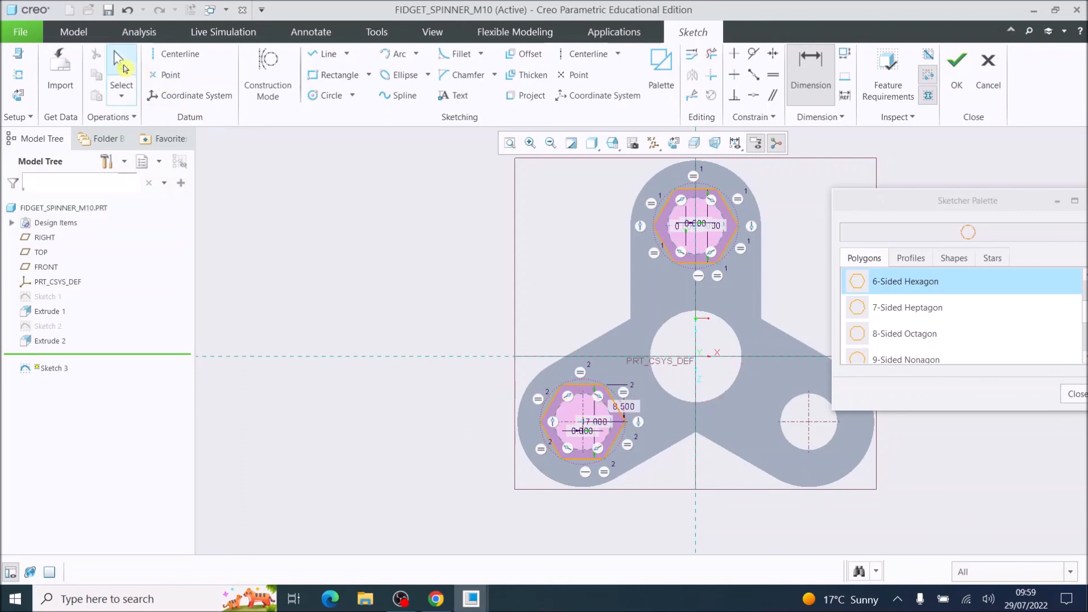
pyautogui.click(117, 65)
pyautogui.moveTo(489, 371); pyautogui.dragTo(665, 502)
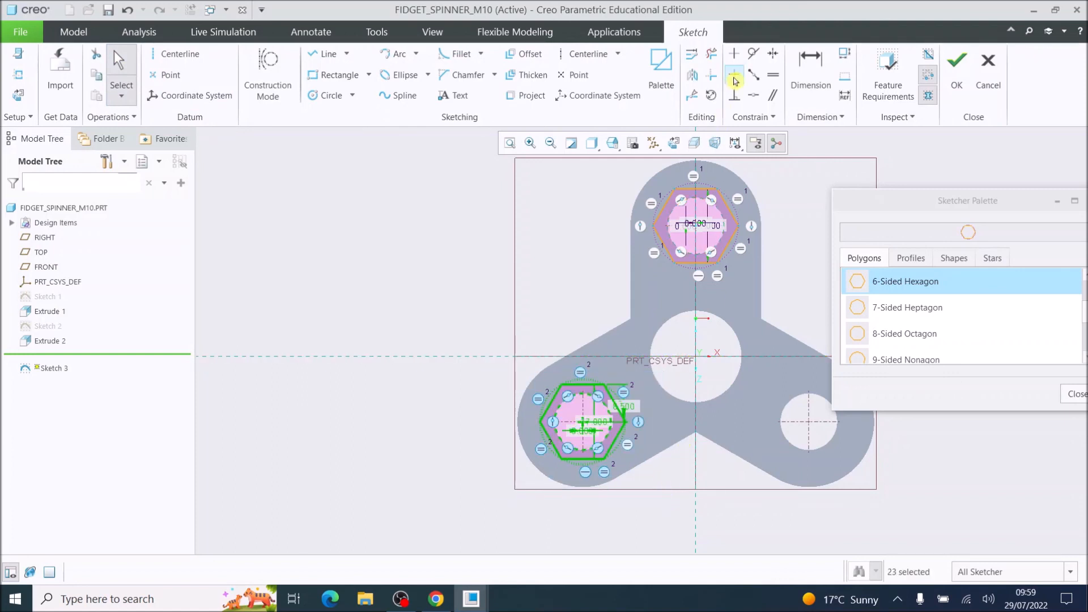
pyautogui.click(692, 81)
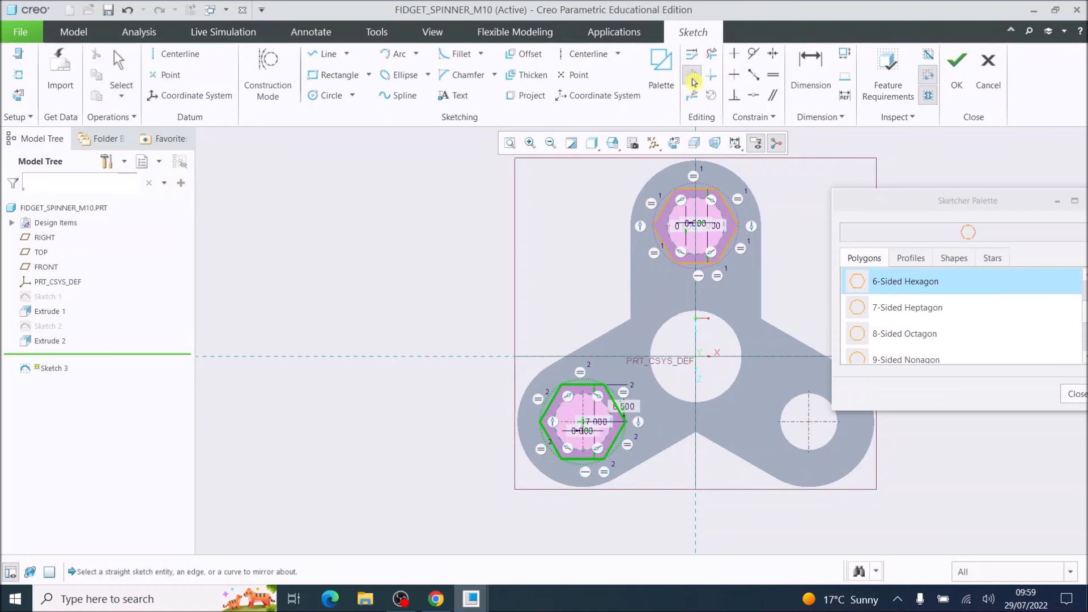
pyautogui.click(696, 338)
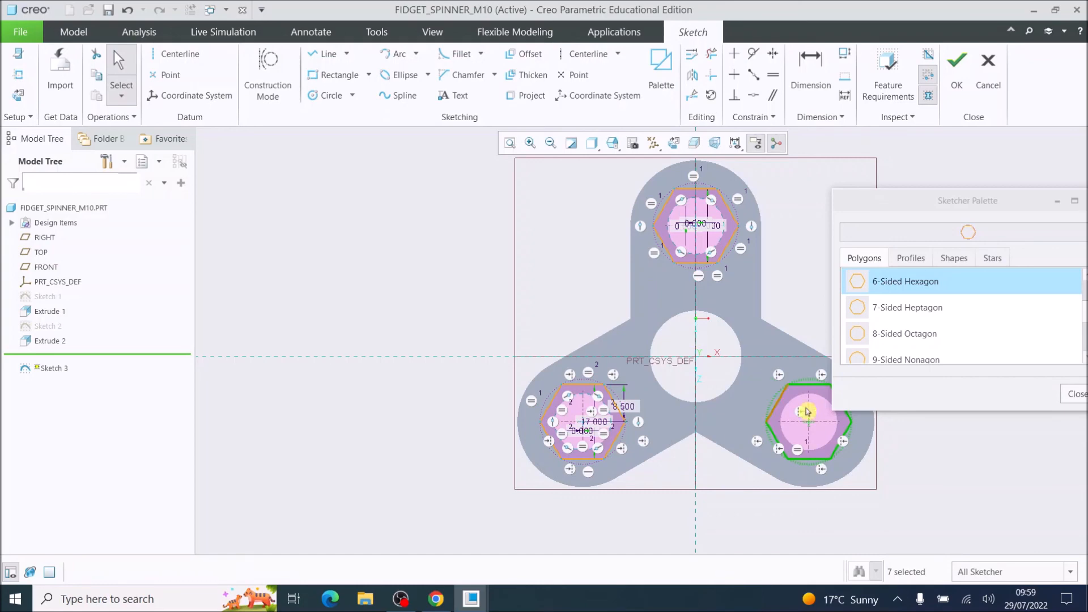
pyautogui.scroll(-3, 777, 456)
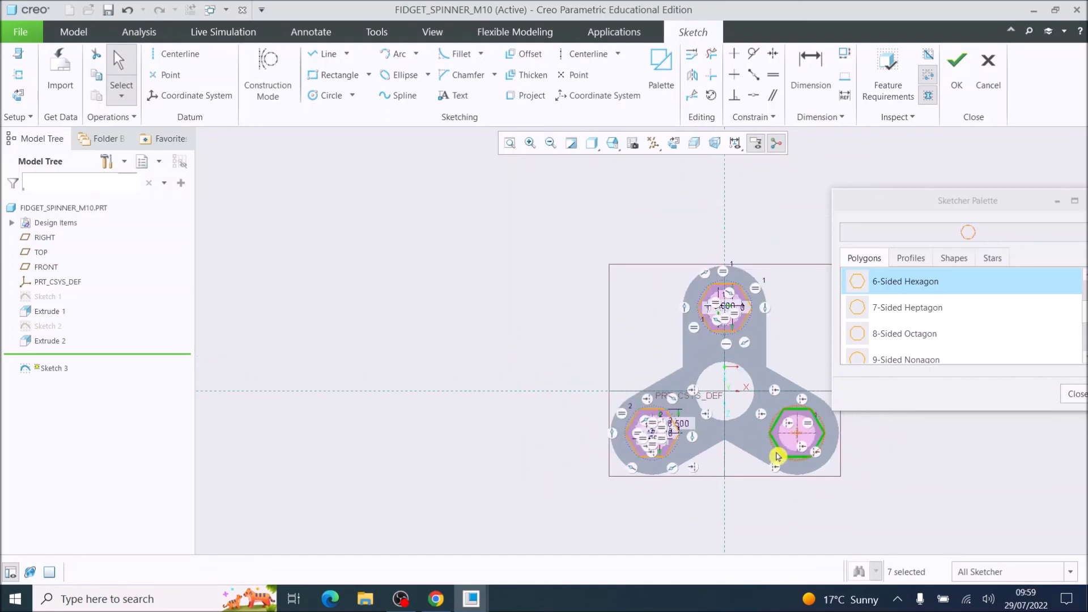
pyautogui.scroll(2, 794, 498)
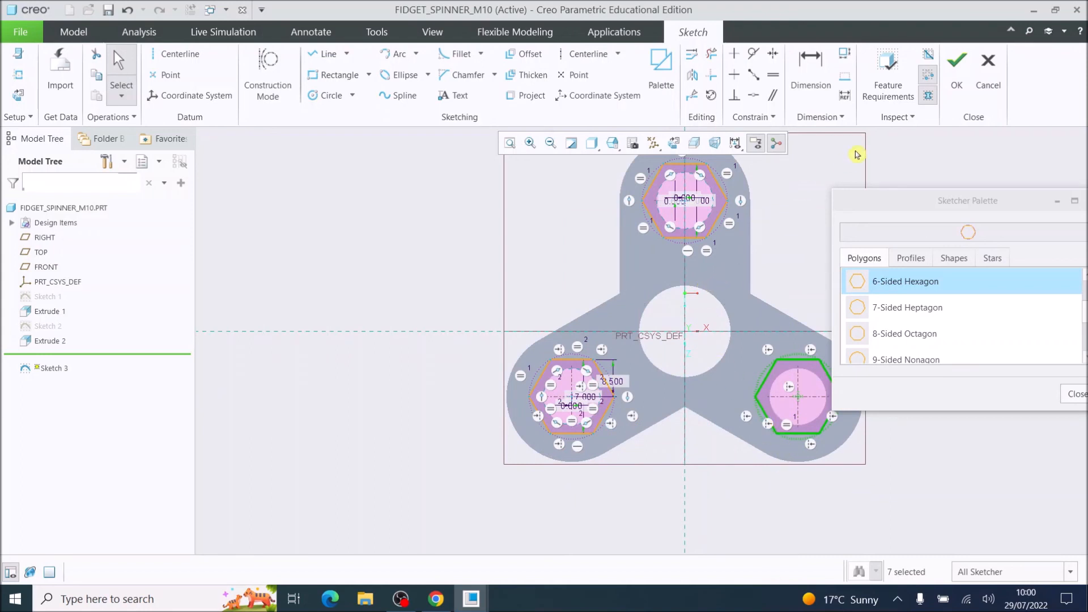
pyautogui.scroll(-3, 705, 312)
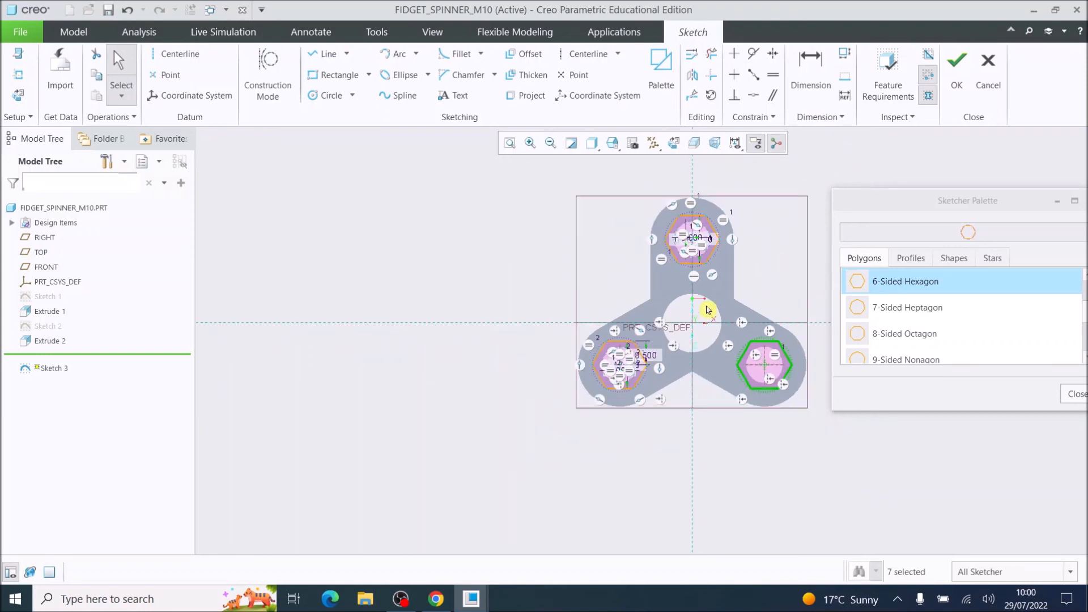
pyautogui.click(956, 71)
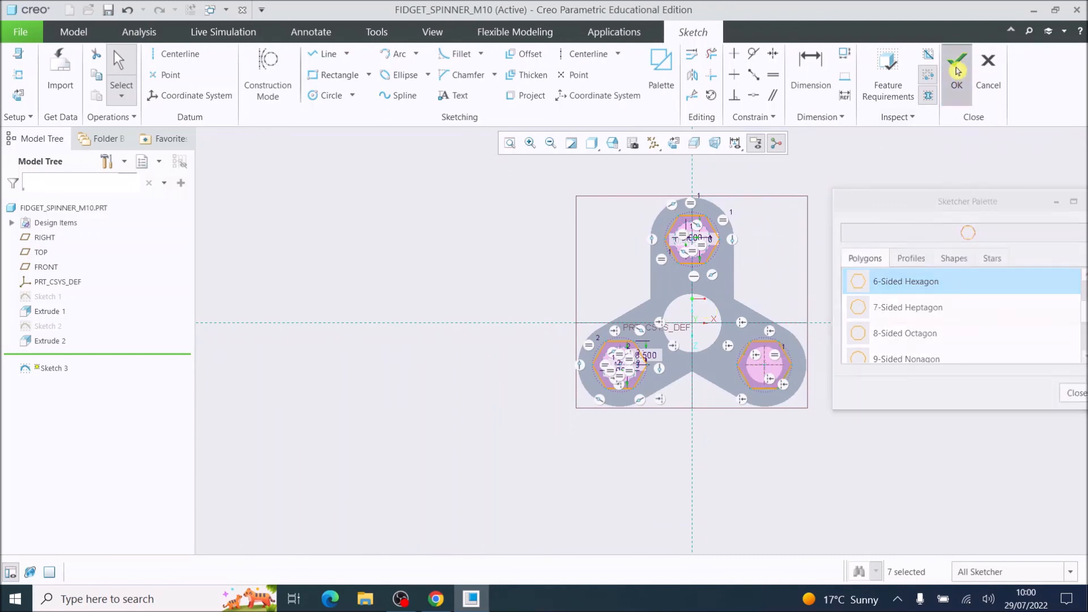
pyautogui.hotkey('ctrl', 'd')
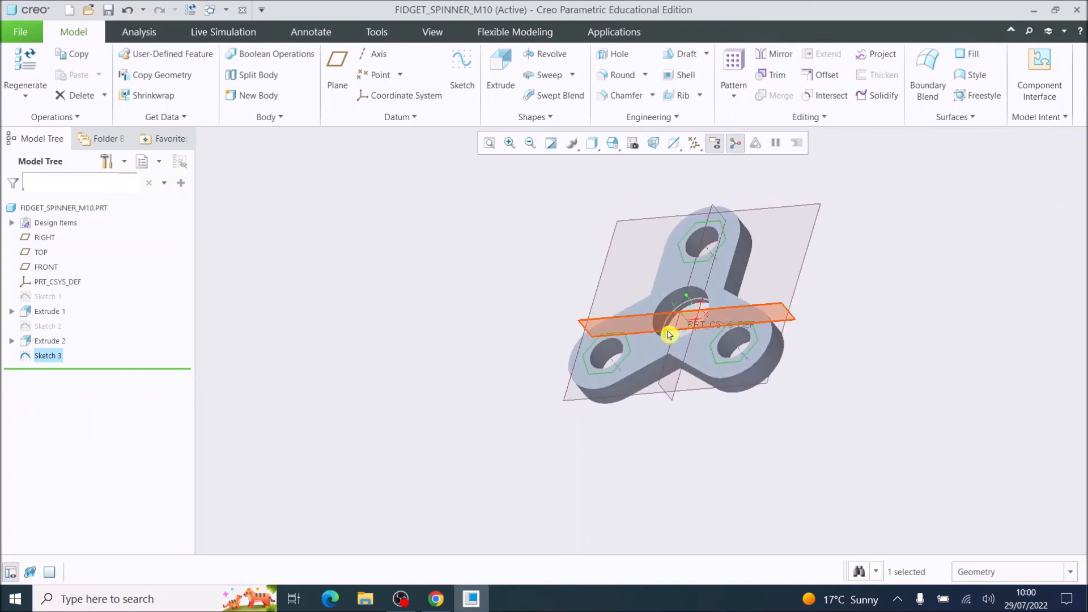
# Extrude the three-hexagon sketch into the spinner body with Remove Material so it cuts hexagonal pockets around the arm holes.
pyautogui.click(502, 65)
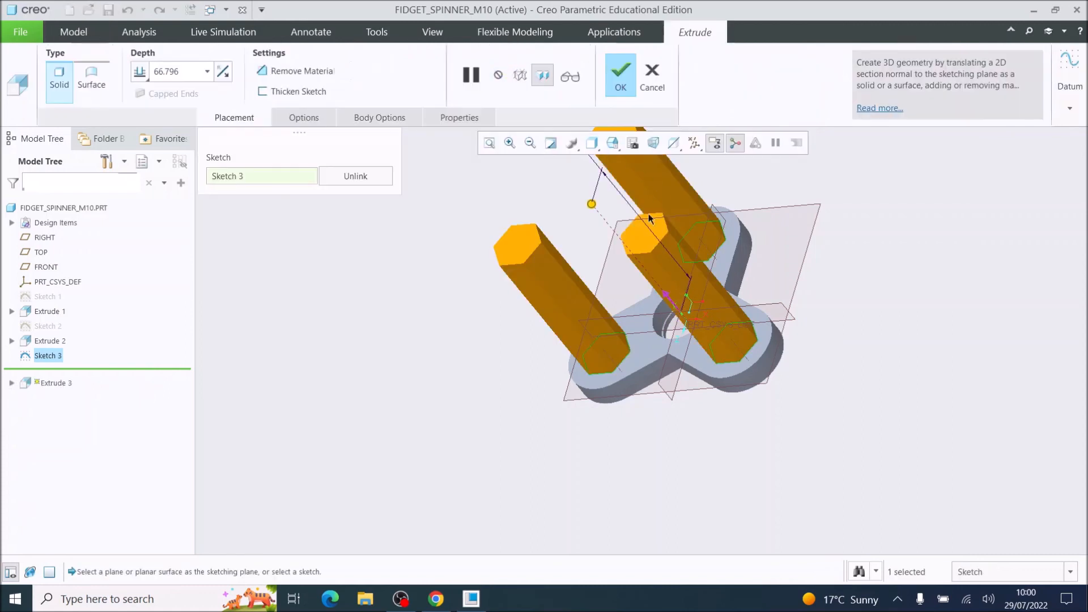
pyautogui.moveTo(593, 208); pyautogui.dragTo(697, 309)
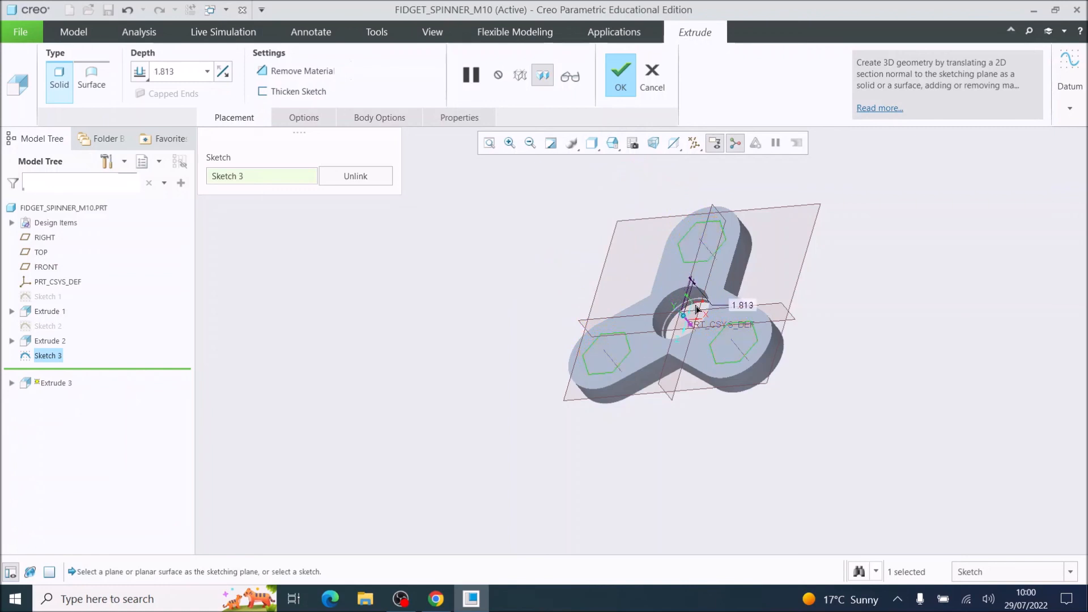
pyautogui.click(298, 72)
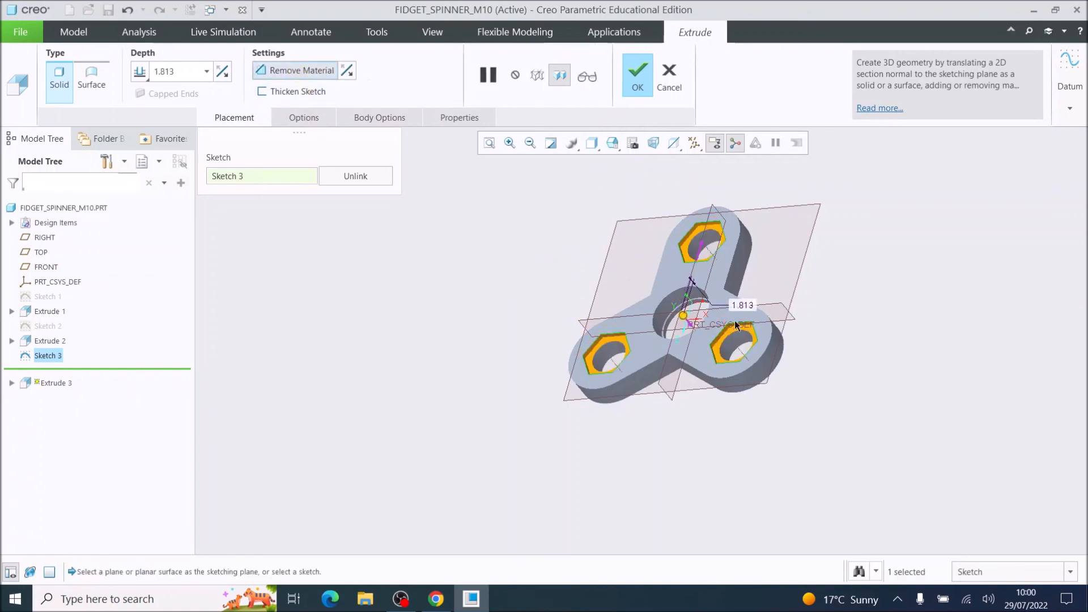
pyautogui.scroll(5, 725, 264)
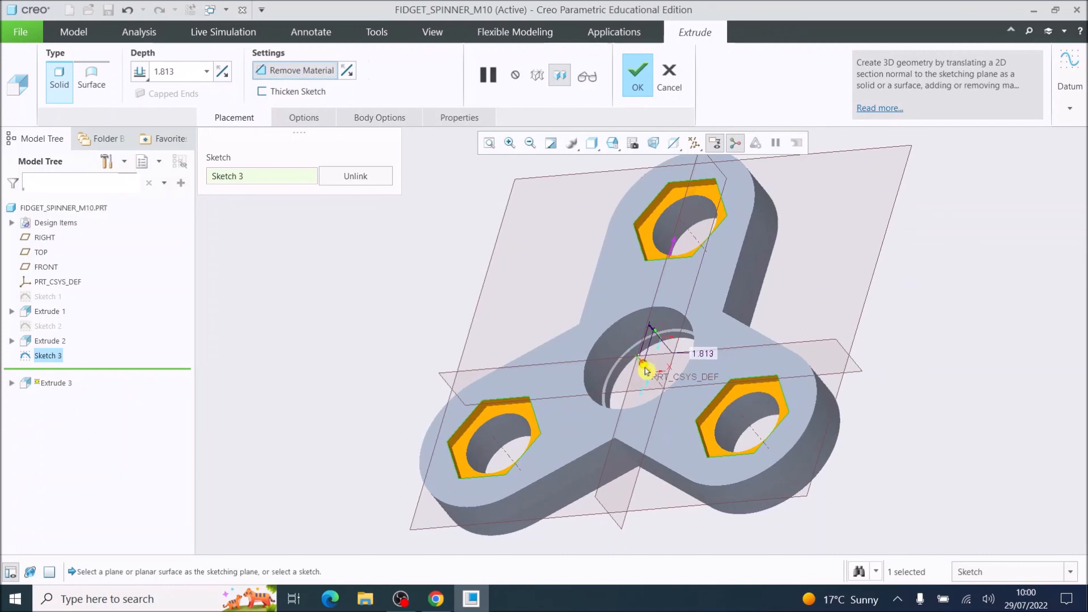
pyautogui.moveTo(643, 364); pyautogui.dragTo(653, 379)
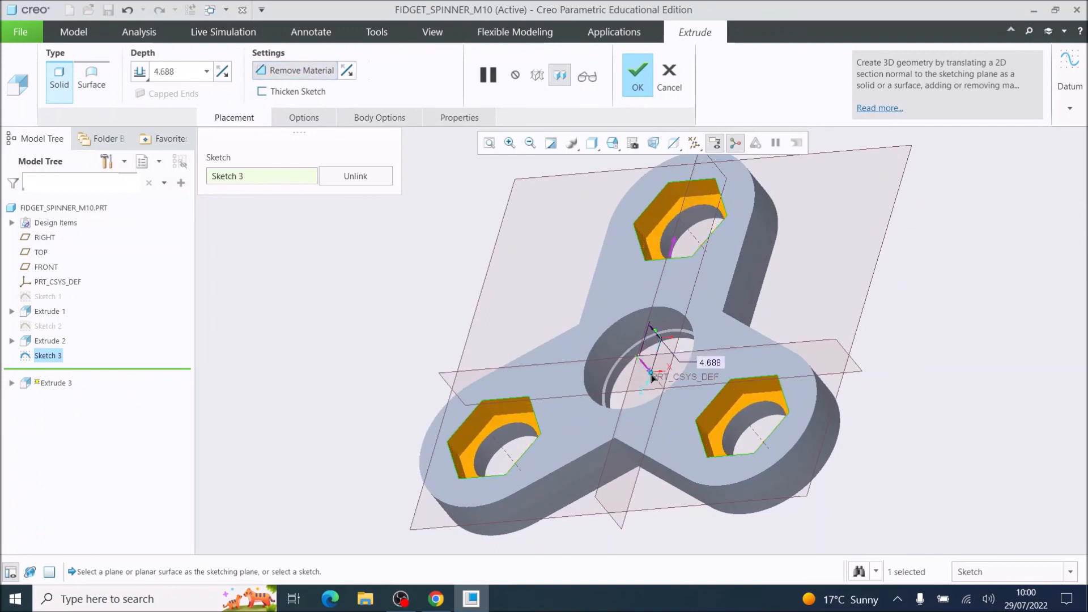
# Set the hexagonal pocket cut's depth to 7 and accept the extrusion.
pyautogui.click(185, 76)
pyautogui.write('7')
pyautogui.press('Return')
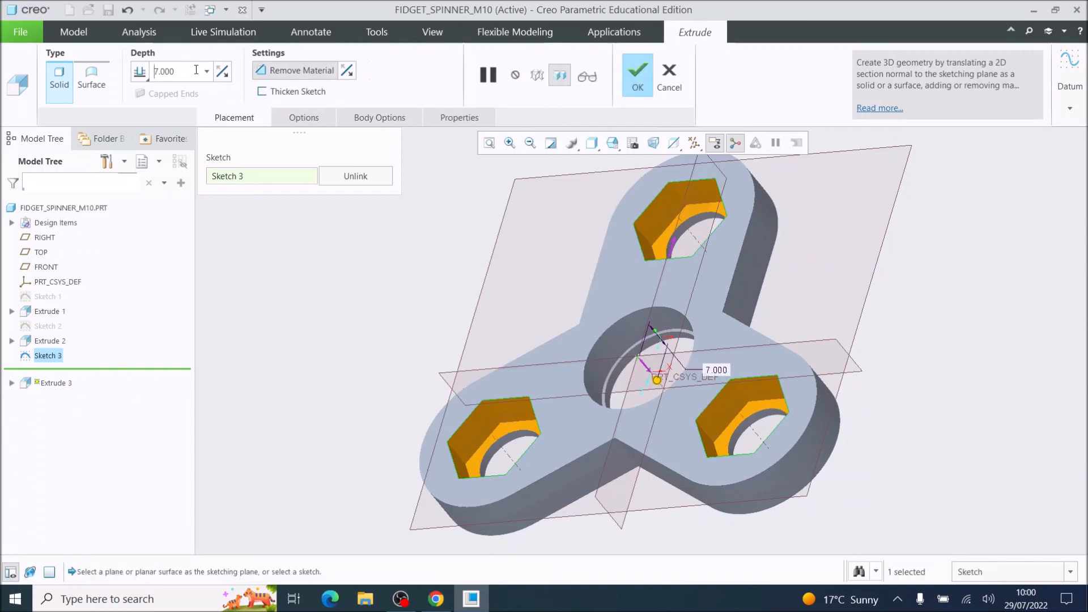
pyautogui.moveTo(534, 443)
pyautogui.mouseDown(button='middle')
pyautogui.moveTo(567, 457)
pyautogui.moveTo(548, 454)
pyautogui.moveTo(641, 395)
pyautogui.moveTo(667, 357)
pyautogui.moveTo(530, 388)
pyautogui.mouseUp(button='middle')
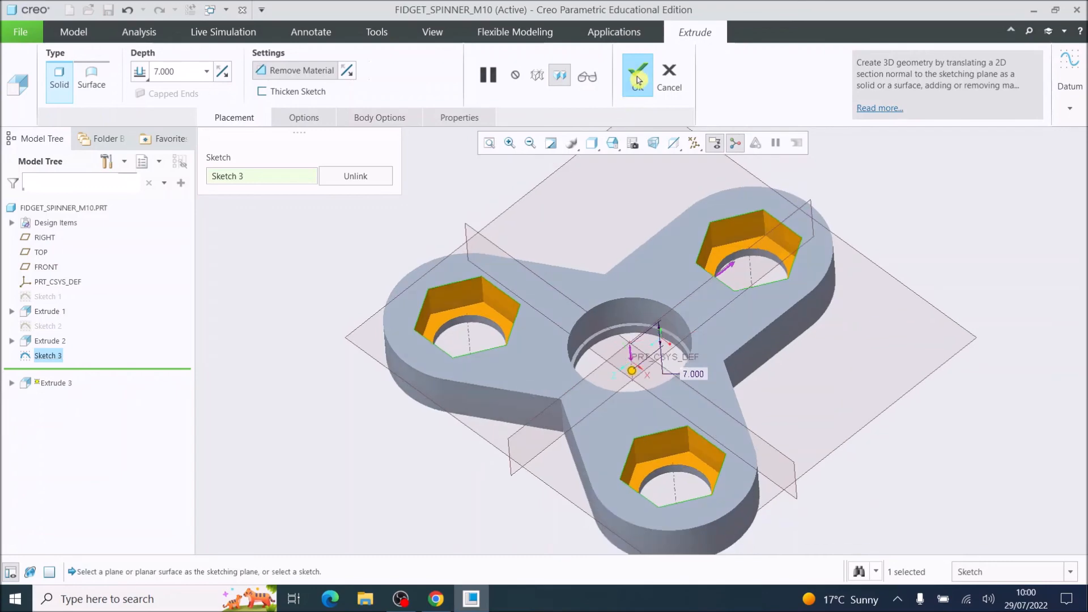
pyautogui.click(638, 80)
# Start a Round on the vertical inner corner edge between two arms with a radius of 10.
pyautogui.moveTo(690, 382)
pyautogui.mouseDown(button='middle')
pyautogui.moveTo(702, 403)
pyautogui.moveTo(678, 369)
pyautogui.moveTo(688, 376)
pyautogui.mouseUp(button='middle')
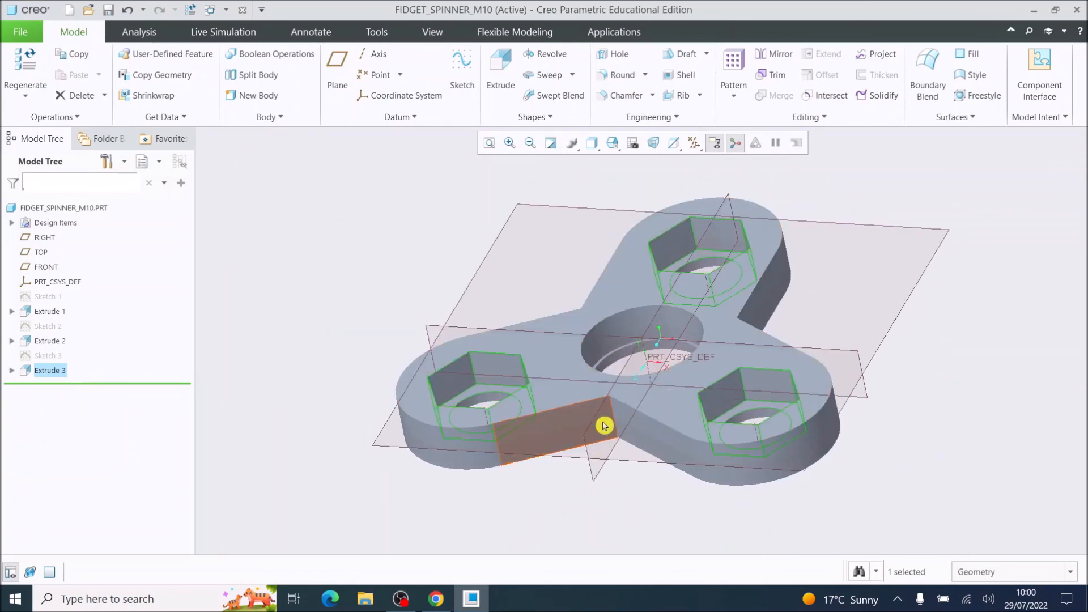
pyautogui.scroll(-5, 616, 423)
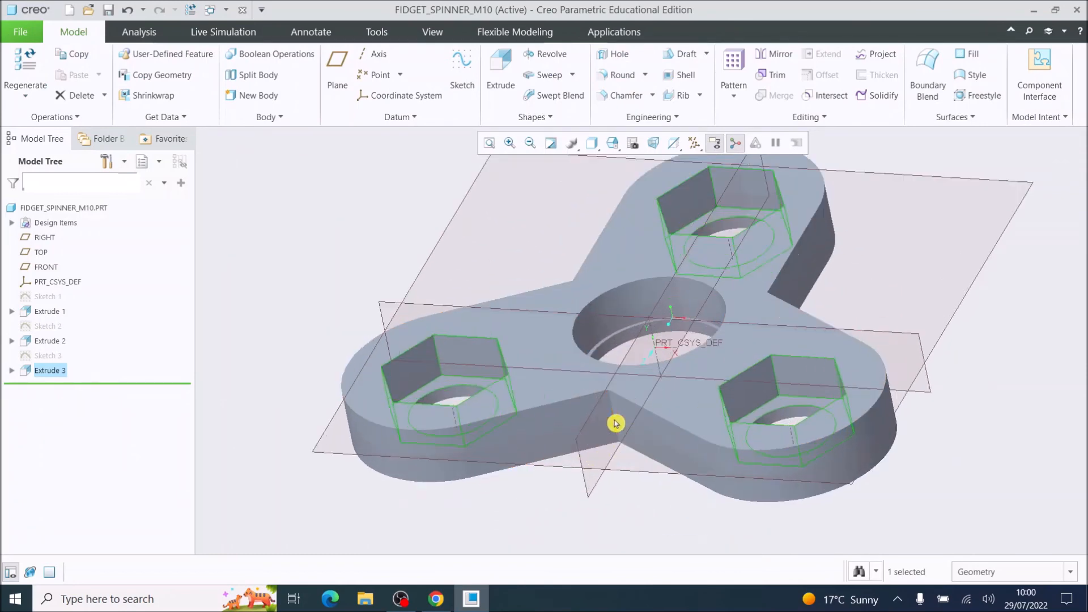
pyautogui.scroll(5, 614, 419)
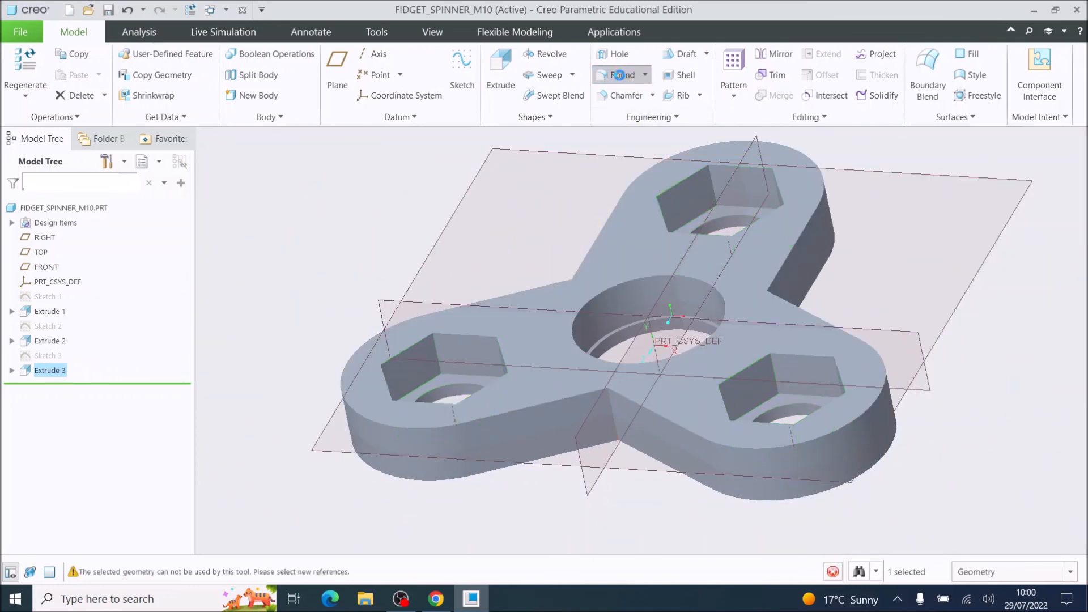
pyautogui.click(622, 75)
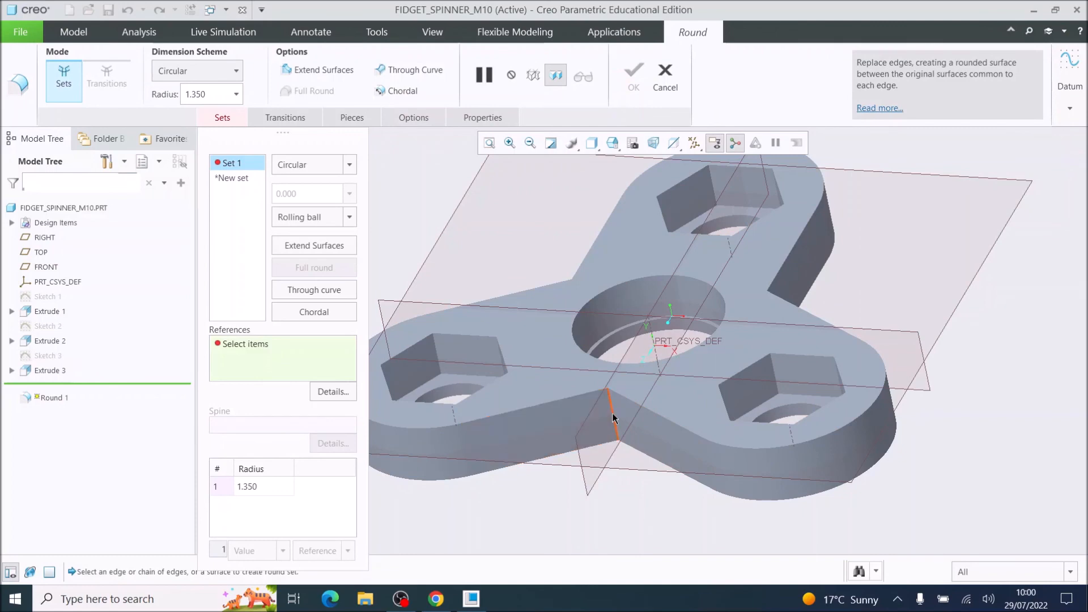
pyautogui.click(612, 418)
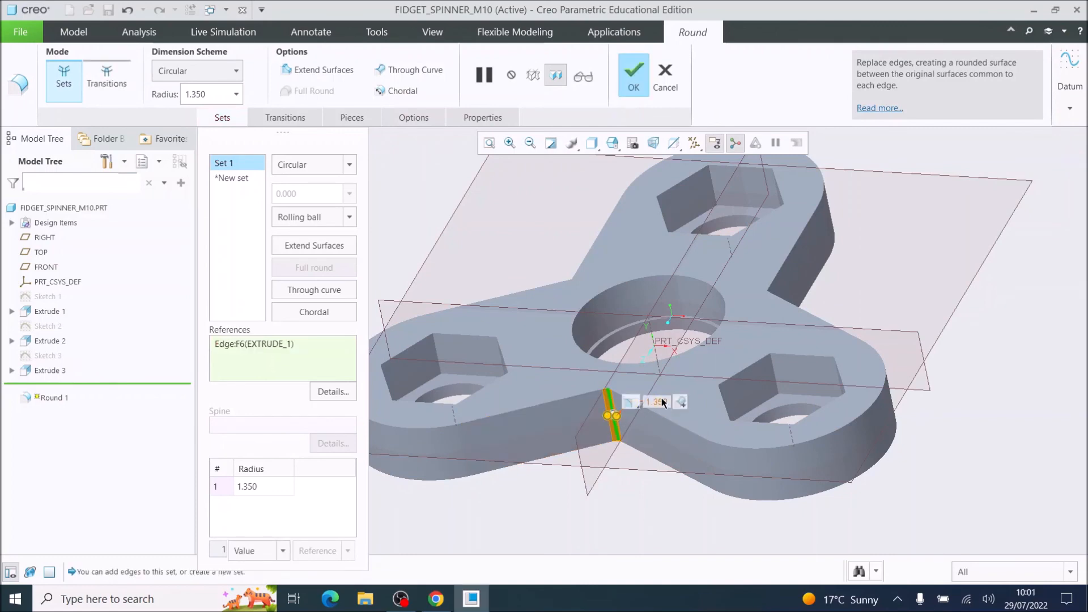
pyautogui.write('10')
pyautogui.press('Return')
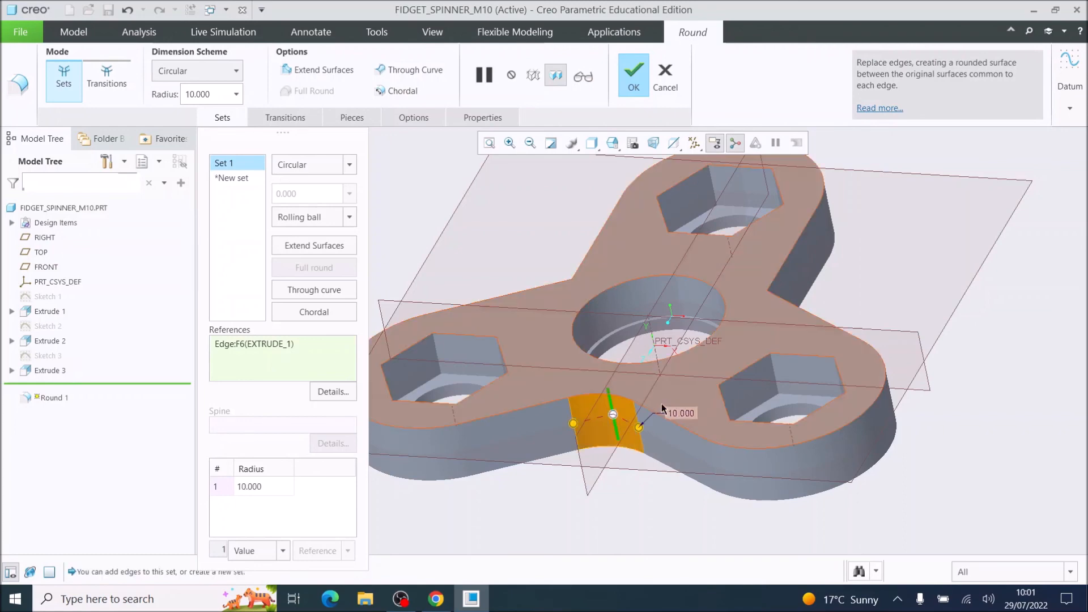
# Add the other two vertical inner corner edges between the arms to the Round at radius 10 and accept it.
pyautogui.moveTo(674, 413); pyautogui.dragTo(642, 435, button='middle')
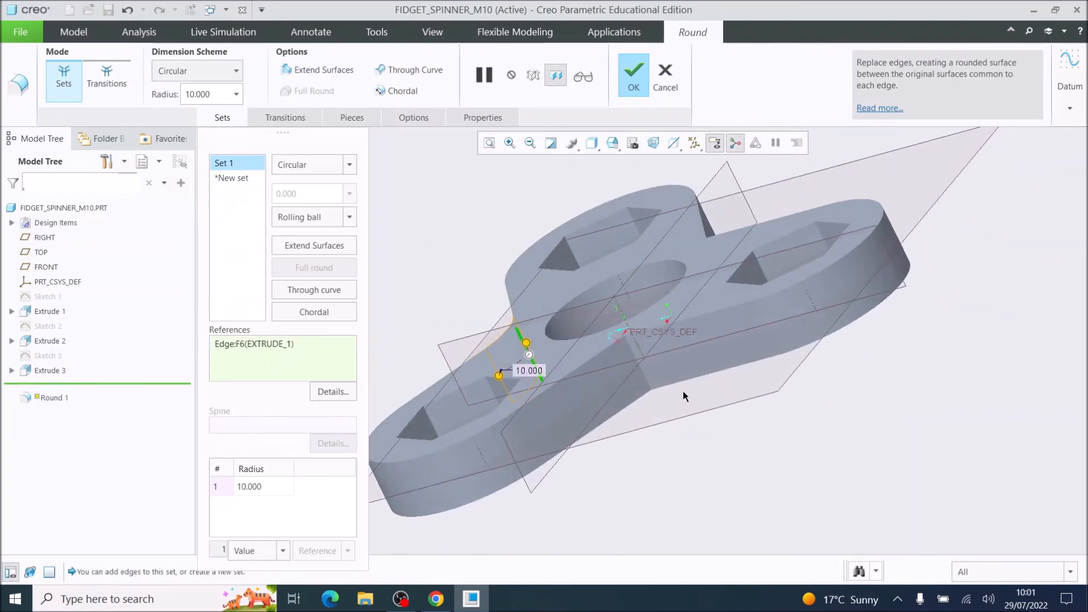
pyautogui.click(637, 364)
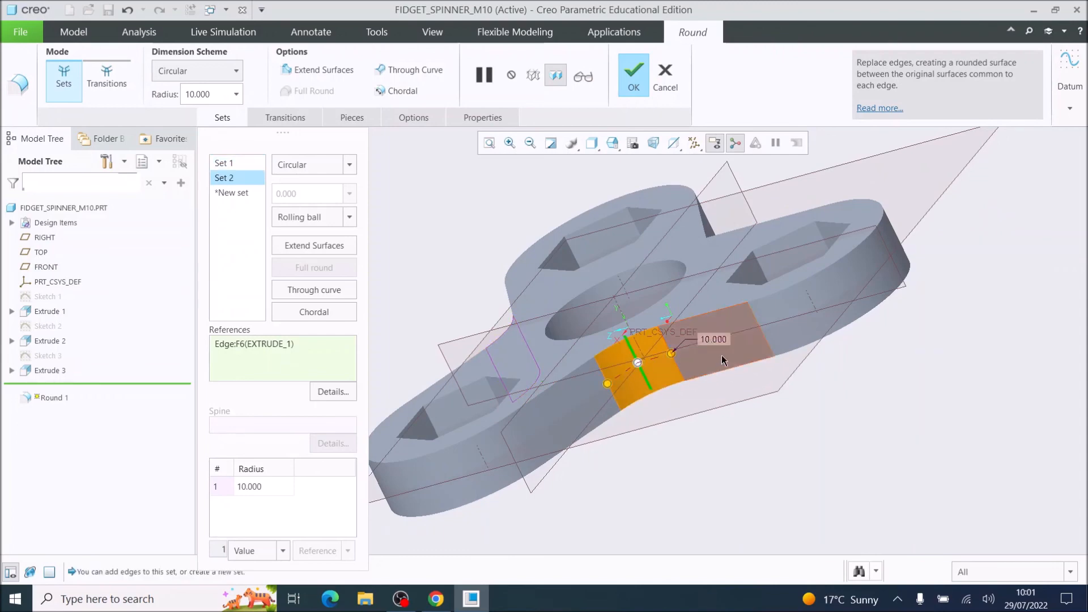
pyautogui.moveTo(803, 318); pyautogui.dragTo(736, 296, button='middle')
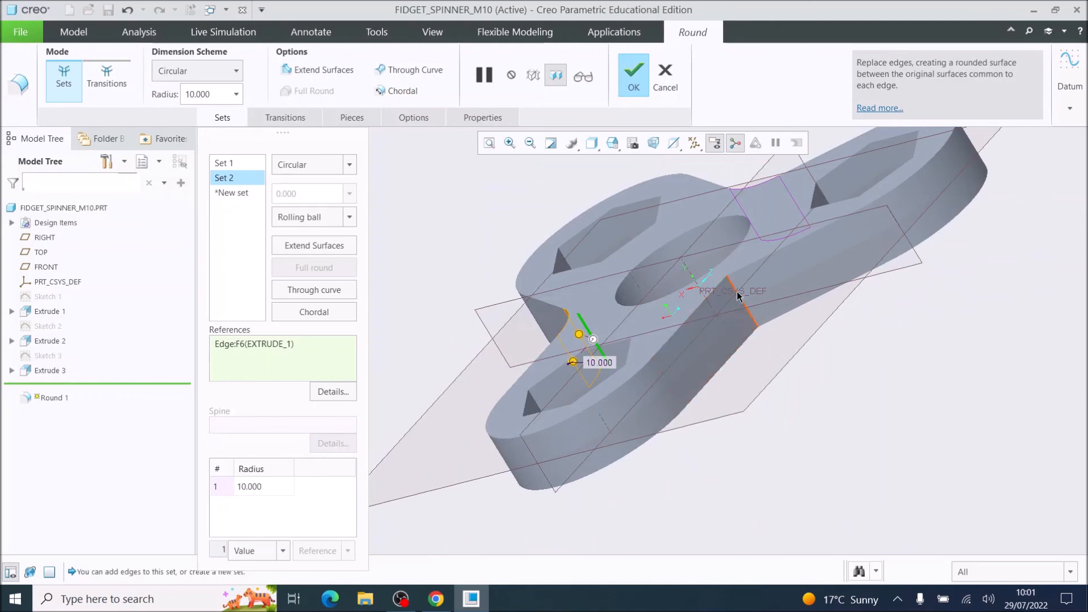
pyautogui.click(737, 296)
pyautogui.moveTo(736, 337); pyautogui.dragTo(748, 196, button='middle')
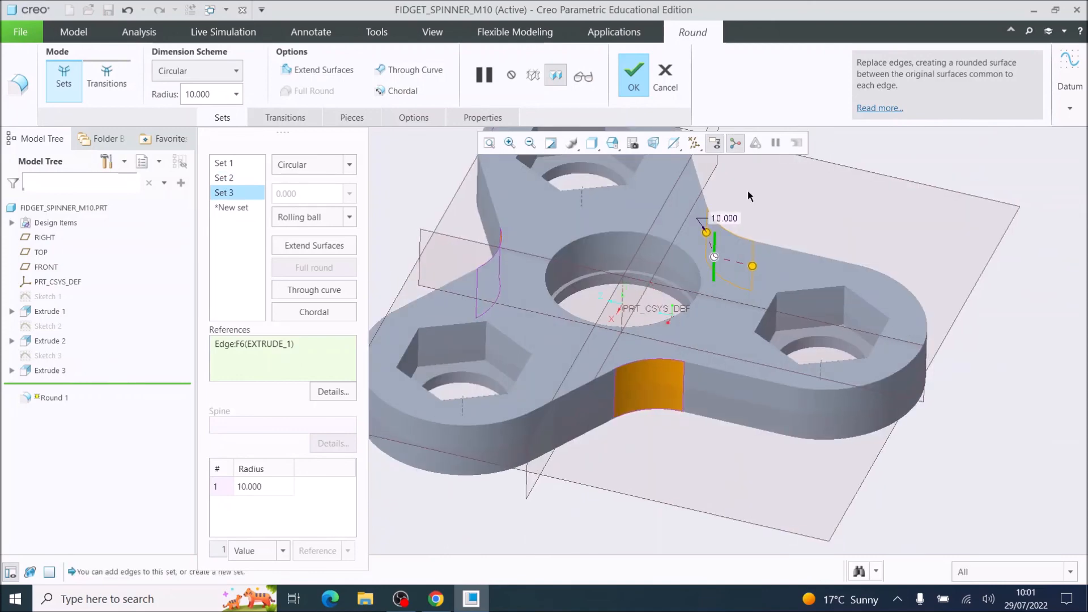
pyautogui.click(633, 75)
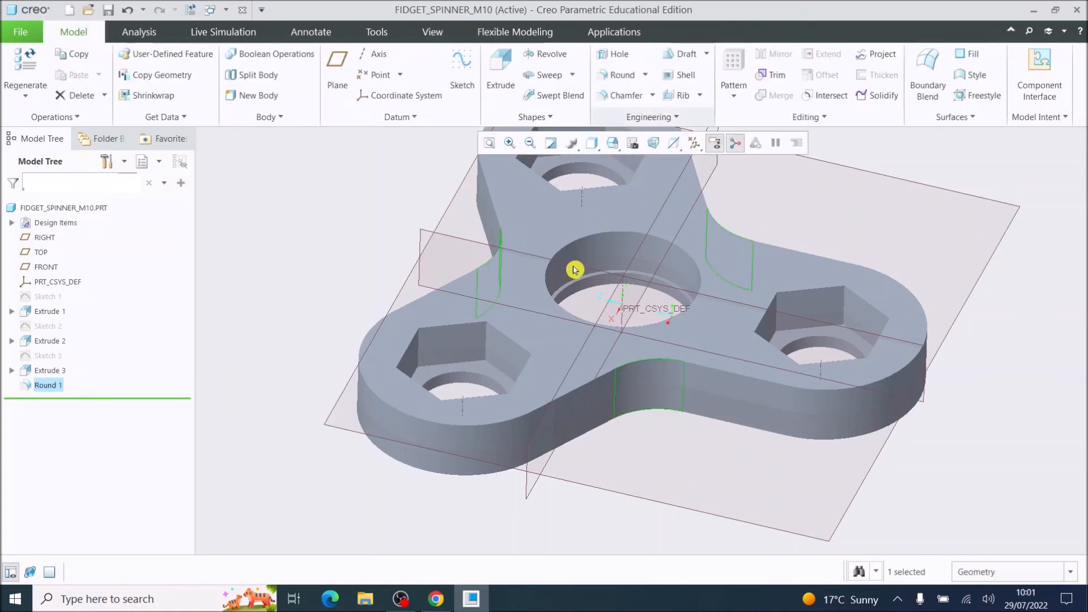
# Start a new Round with radius 4 on the outer perimeter edge of the spinner's hexagon-pocket face.
pyautogui.moveTo(597, 354)
pyautogui.mouseDown(button='middle')
pyautogui.moveTo(597, 308)
pyautogui.moveTo(611, 348)
pyautogui.mouseUp(button='middle')
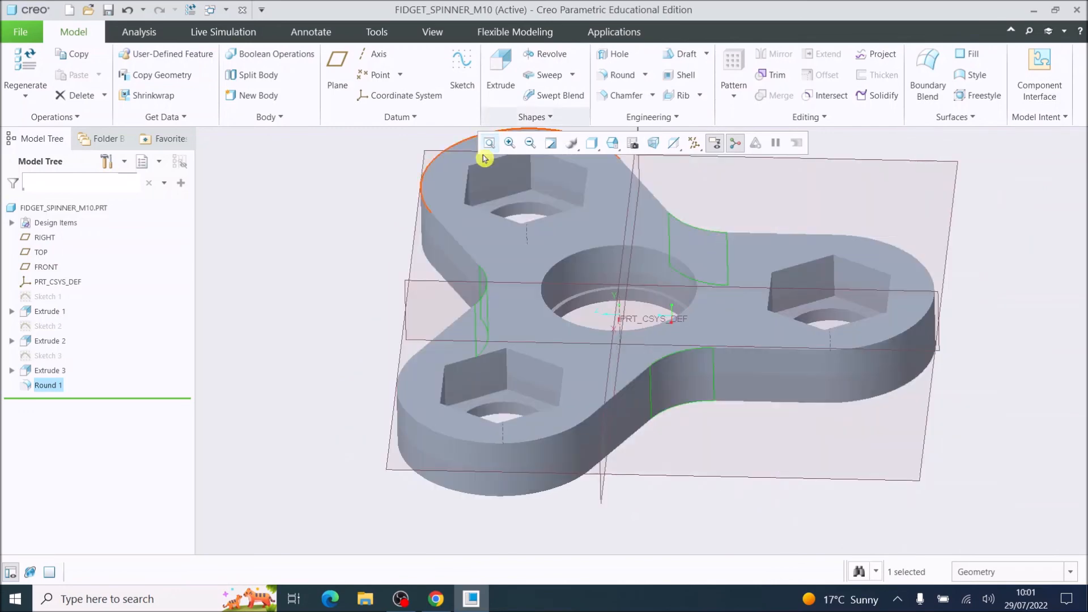
pyautogui.click(605, 77)
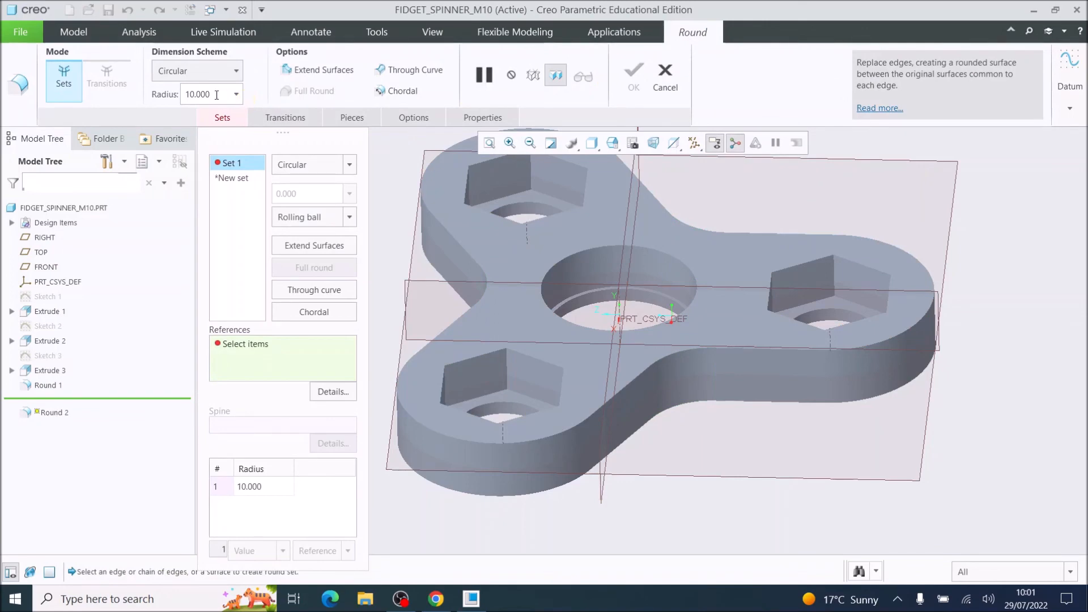
pyautogui.moveTo(216, 95); pyautogui.dragTo(149, 94)
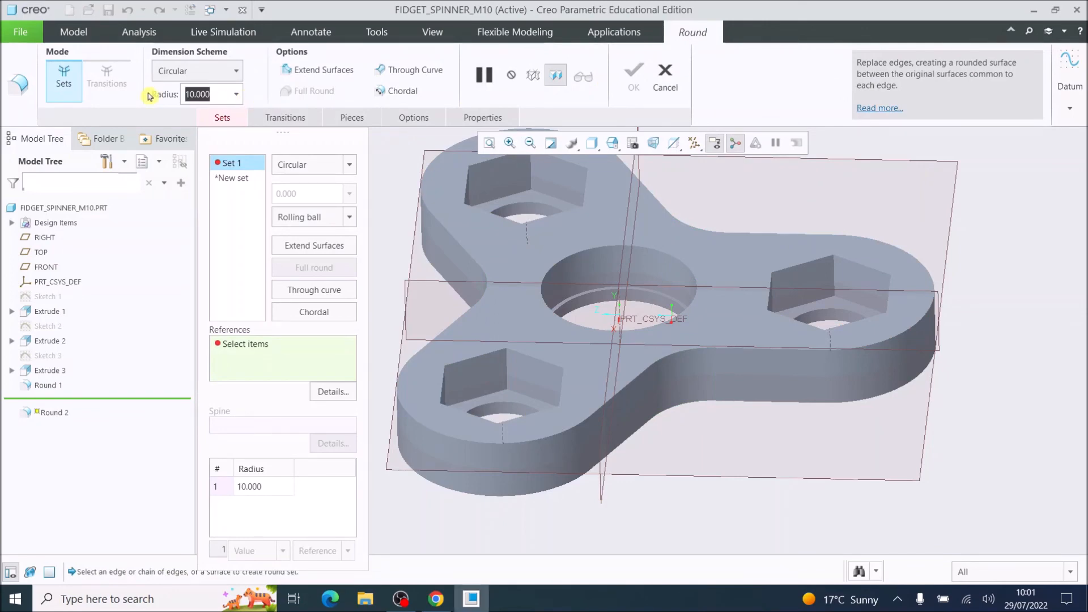
pyautogui.write('4')
pyautogui.press('Return')
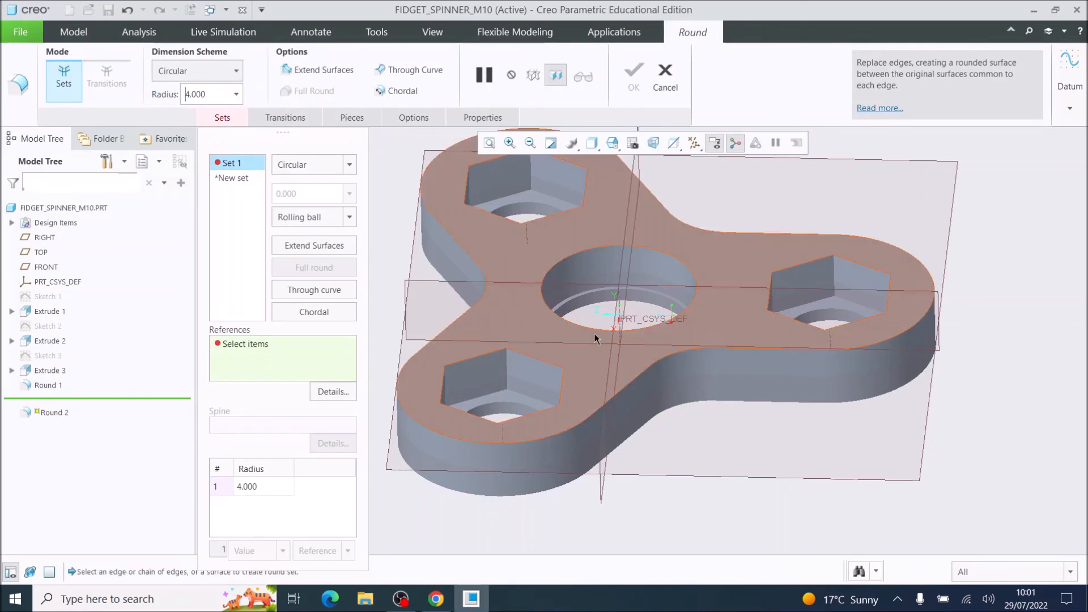
pyautogui.click(662, 364)
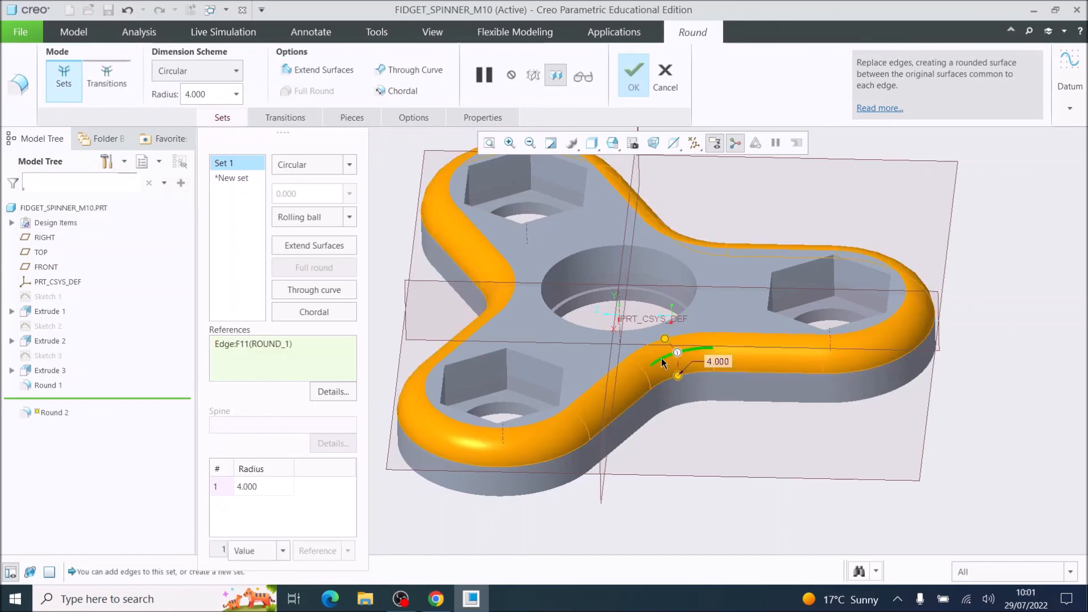
# Add the outer perimeter edge of the spinner's opposite face to the Round at radius 4 and accept it.
pyautogui.moveTo(809, 363)
pyautogui.mouseDown(button='middle')
pyautogui.moveTo(688, 311)
pyautogui.moveTo(925, 289)
pyautogui.moveTo(933, 338)
pyautogui.mouseUp(button='middle')
pyautogui.click(719, 295)
pyautogui.hotkey('ctrl', 'd')
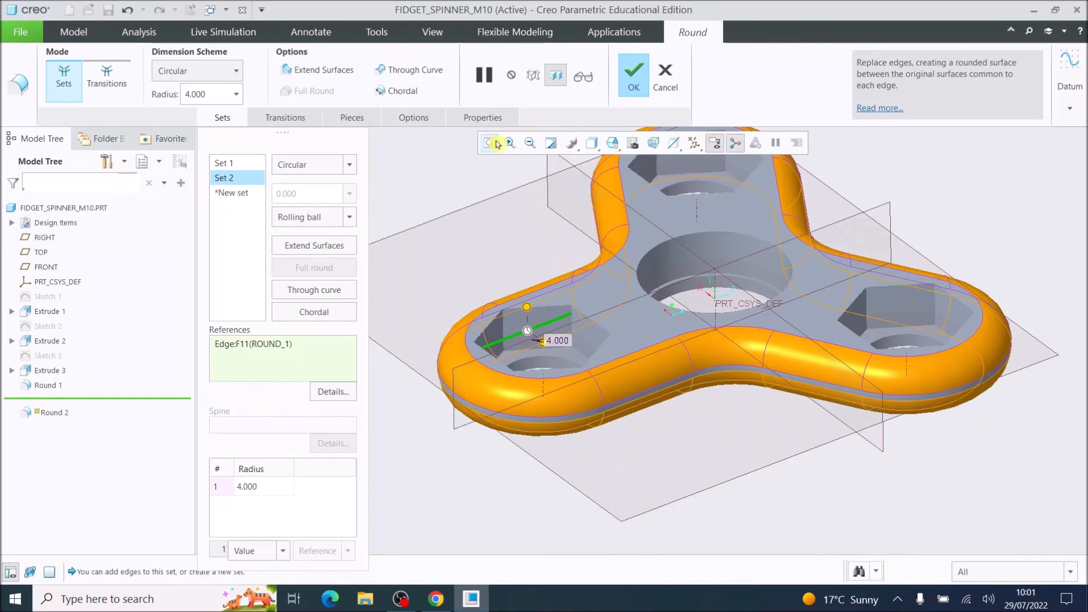
pyautogui.click(494, 148)
pyautogui.moveTo(781, 308); pyautogui.dragTo(767, 327, button='middle')
pyautogui.scroll(-3, 683, 308)
pyautogui.moveTo(678, 318)
pyautogui.mouseDown(button='middle')
pyautogui.moveTo(632, 329)
pyautogui.moveTo(664, 306)
pyautogui.mouseUp(button='middle')
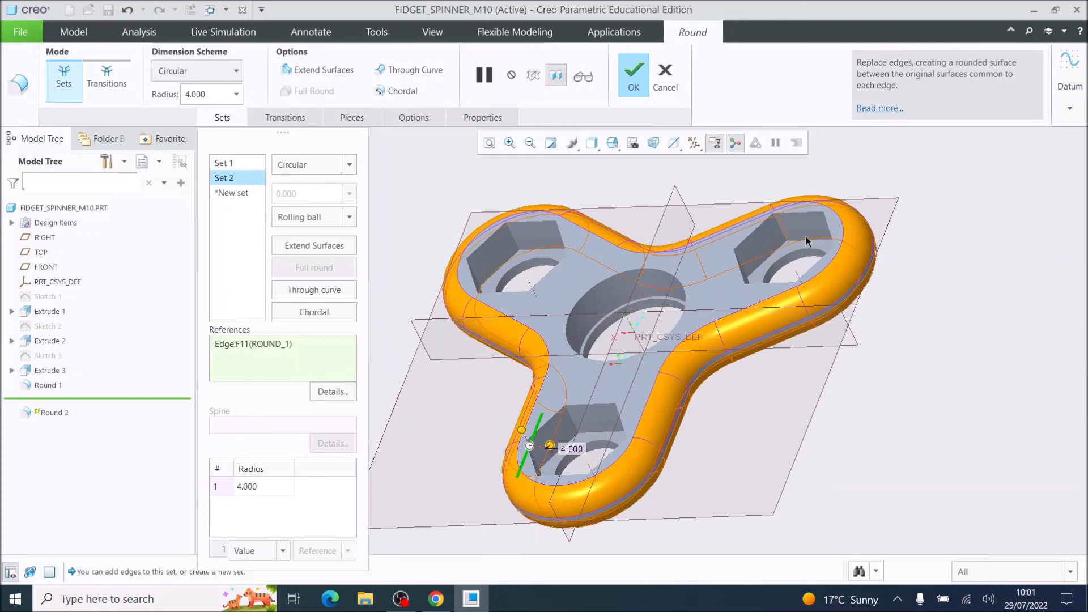
pyautogui.moveTo(660, 377); pyautogui.dragTo(666, 369, button='middle')
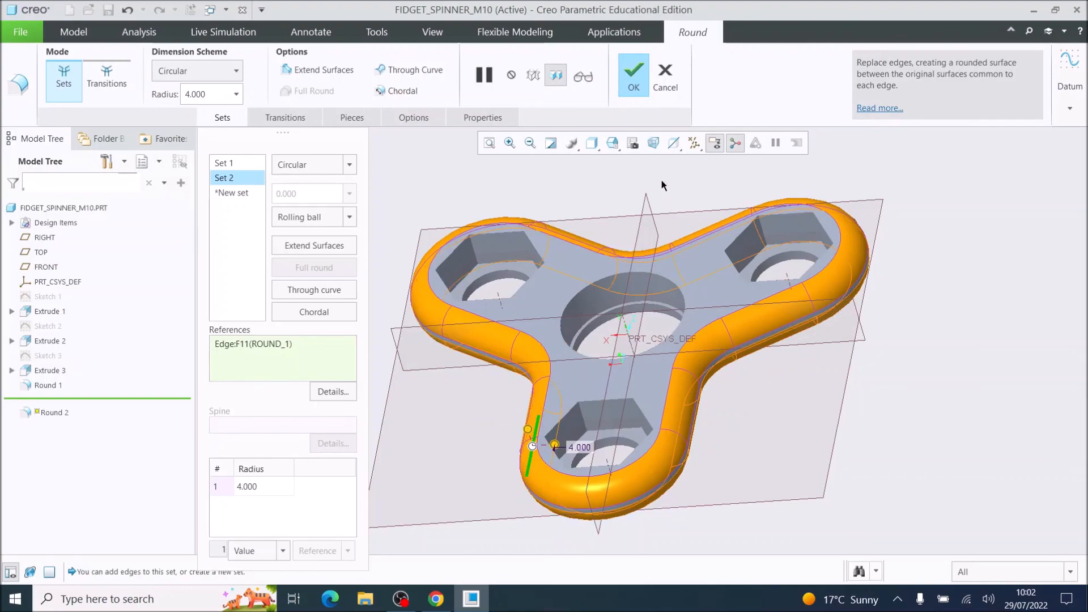
pyautogui.click(634, 79)
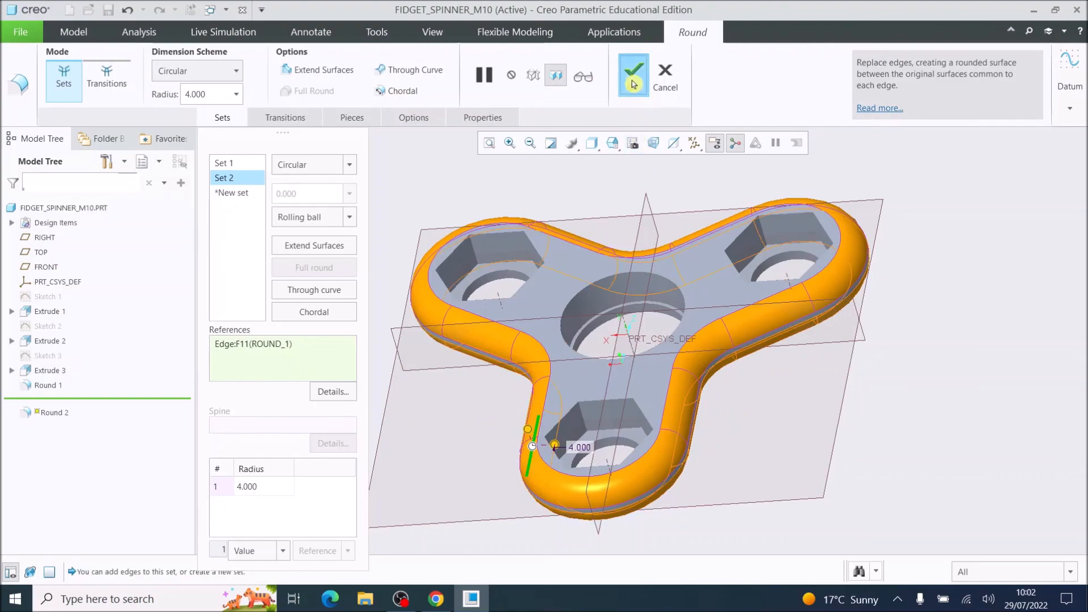